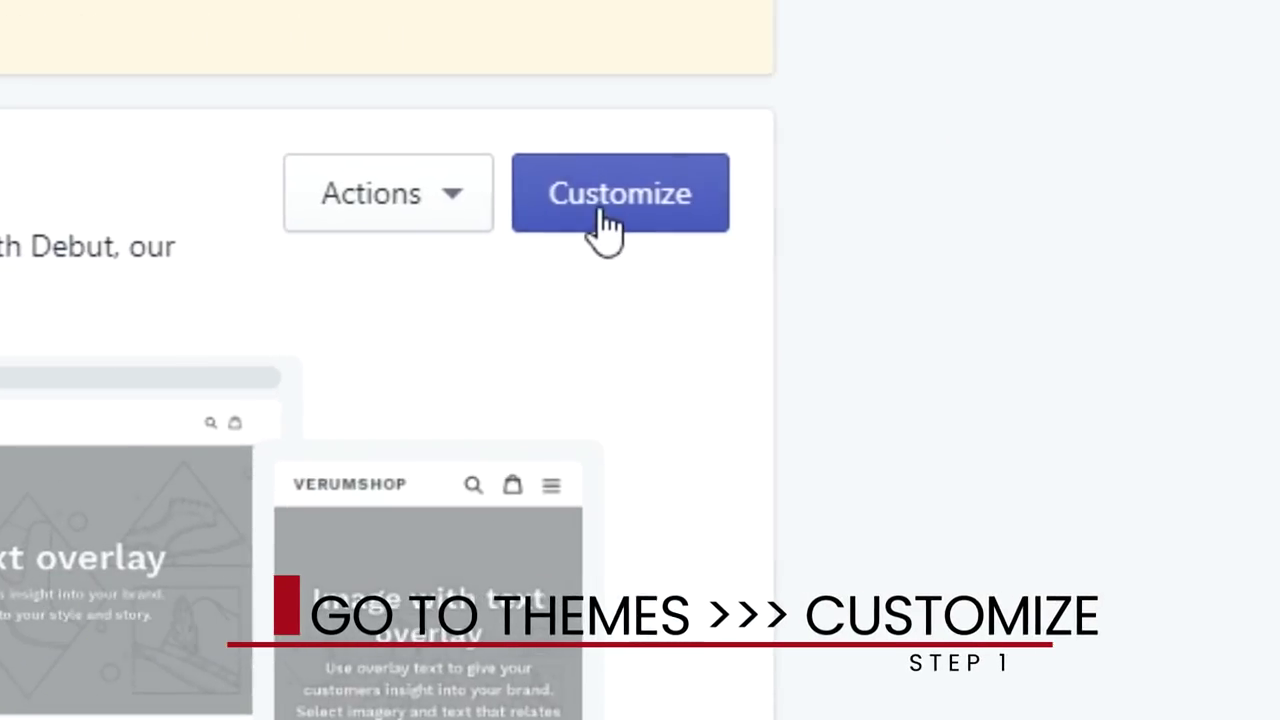
- Open the Debut theme editor and start a Windows search for Photoshop
left_click(603, 212)
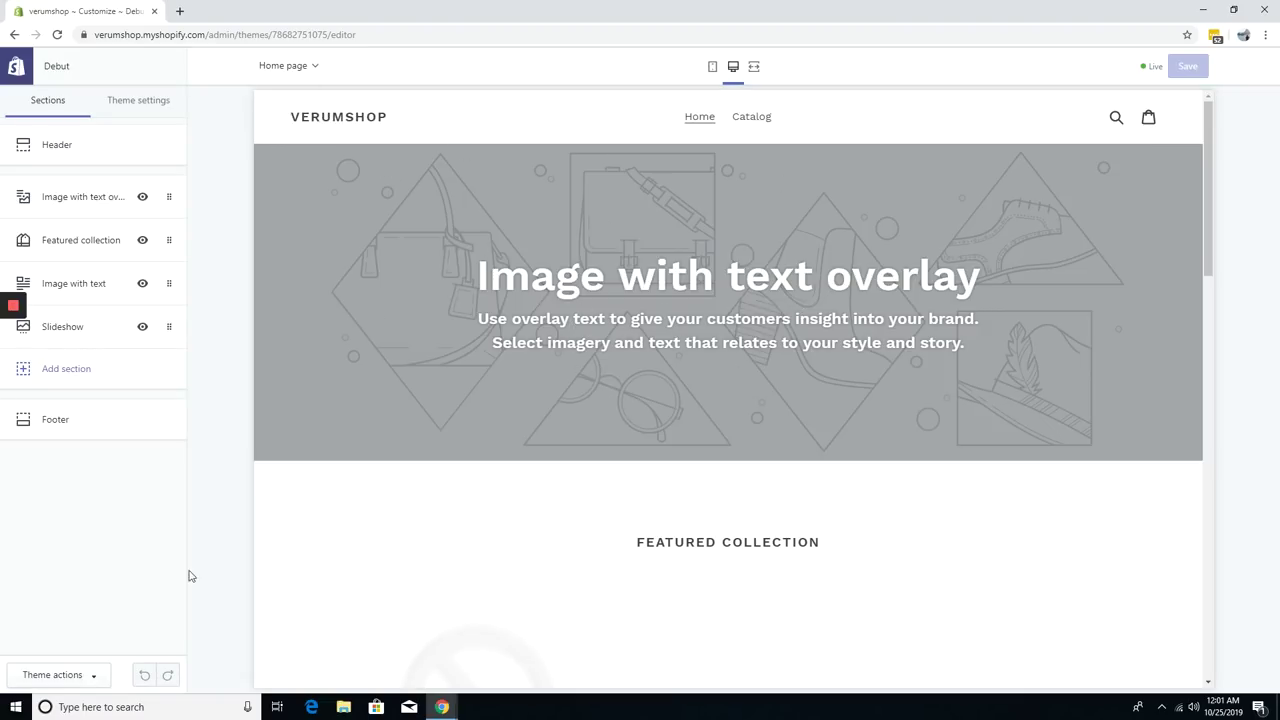
left_click(18, 707)
- Launch Photoshop CC 2019 and create a new 1080 × 1080 pixel document
type("photosho")
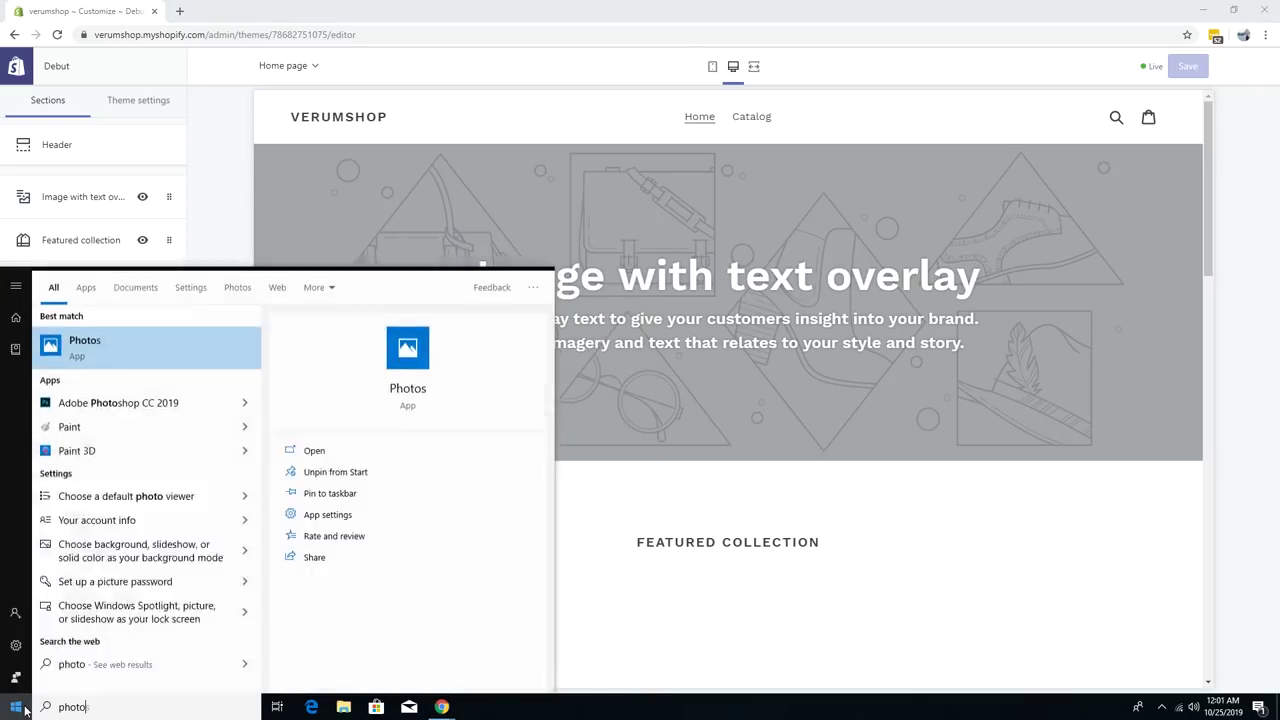
type("p")
left_click(166, 364)
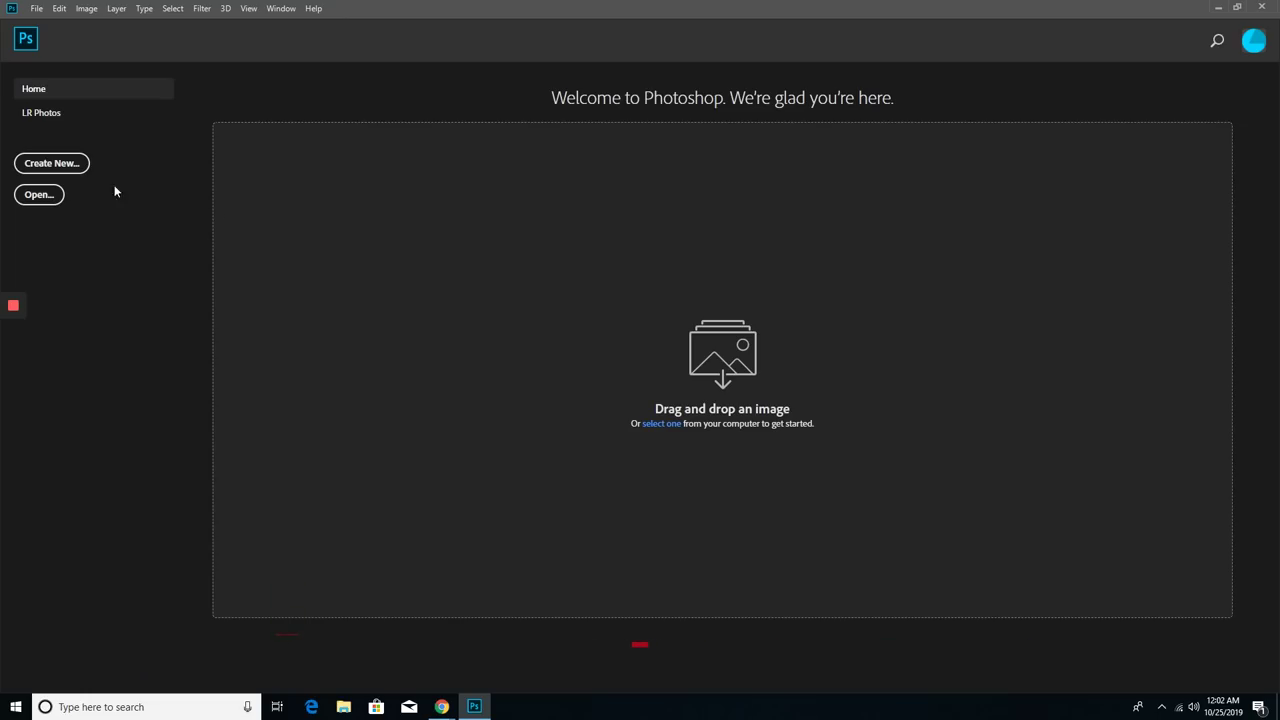
left_click(58, 164)
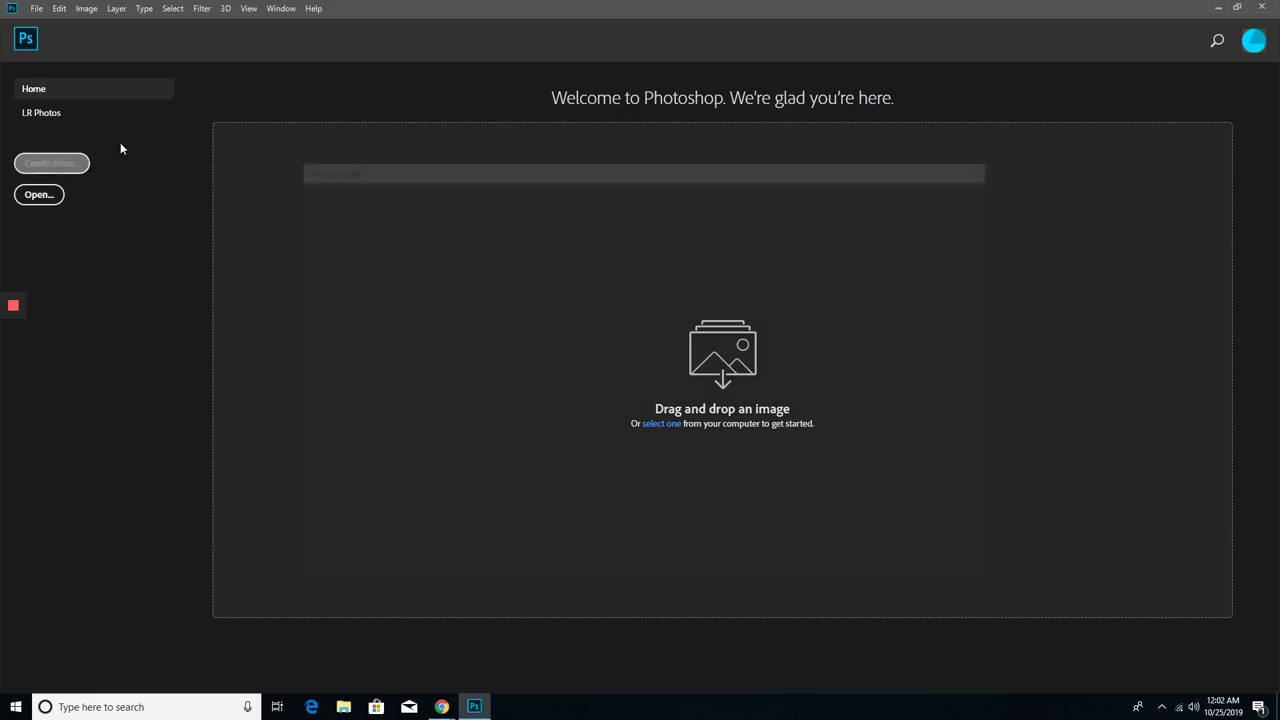
left_click(890, 287)
left_click(894, 309)
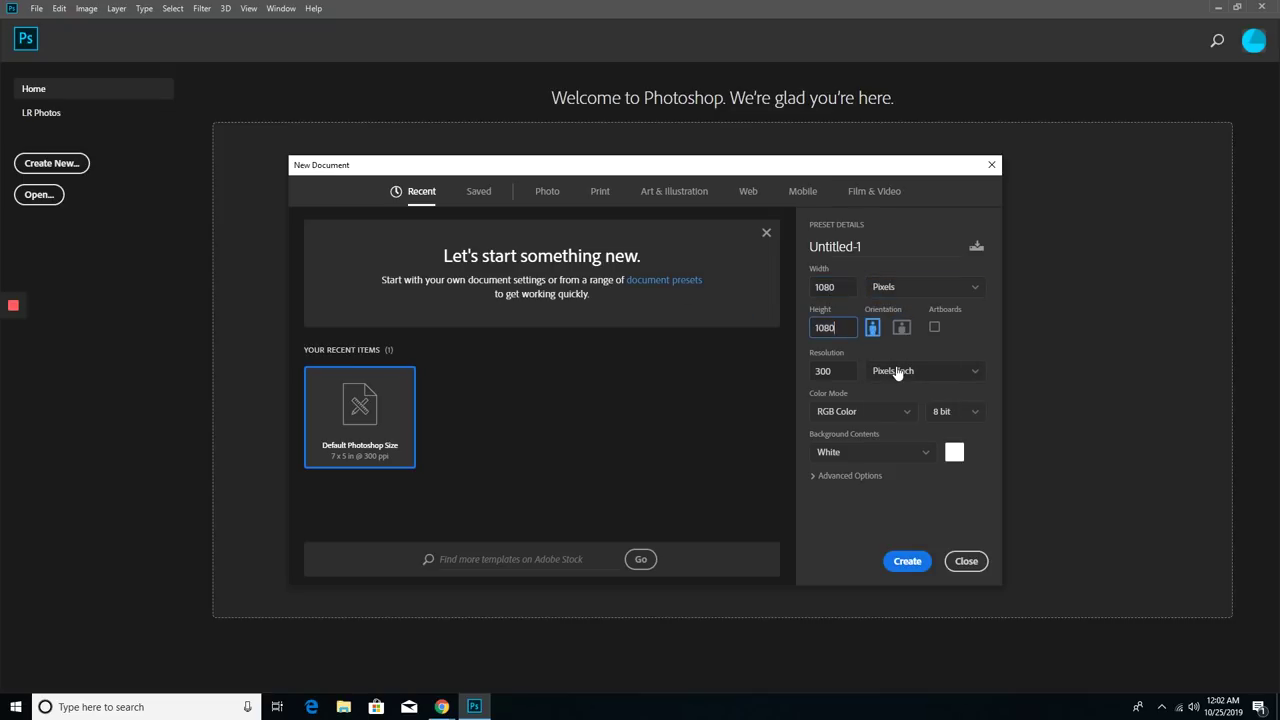
key("Return")
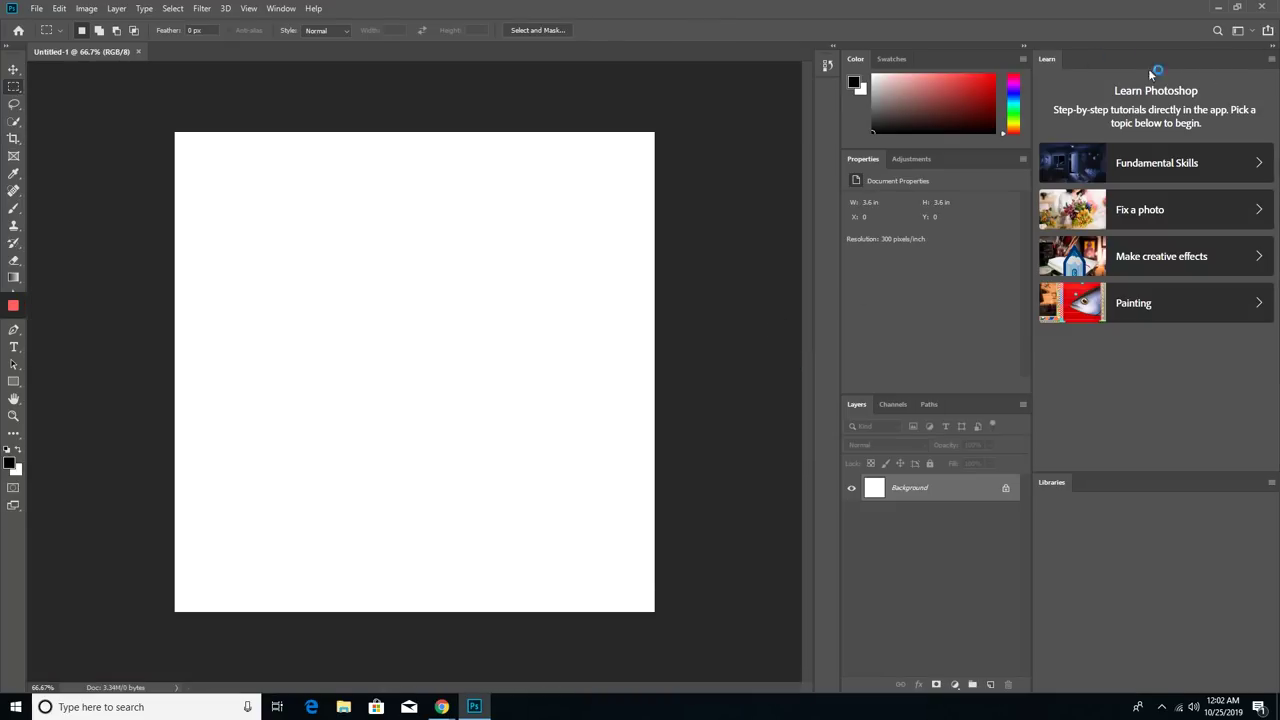
- Close the Learn and Libraries panels and minimize Photoshop
right_click(1046, 58)
left_click(1055, 63)
right_click(1057, 61)
left_click(1065, 66)
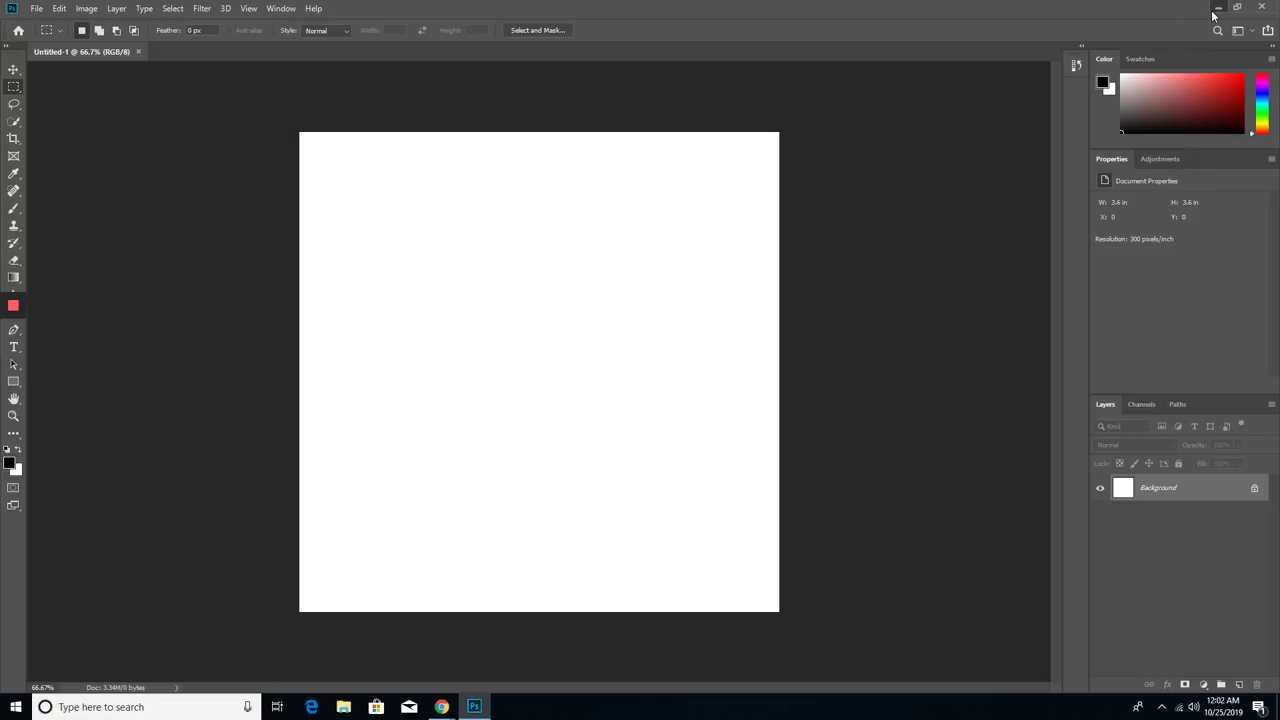
left_click(1213, 12)
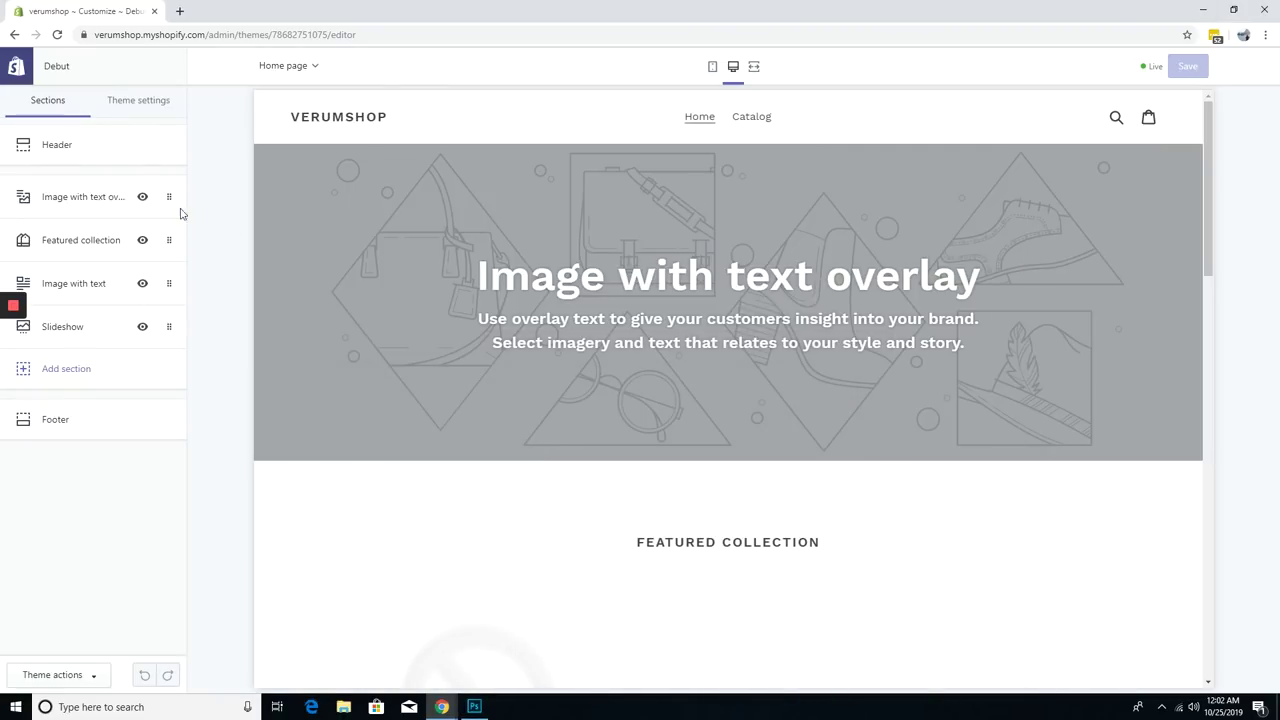
- Set the heading font to Quicksand Regular in Theme settings > Typography
left_click(150, 103)
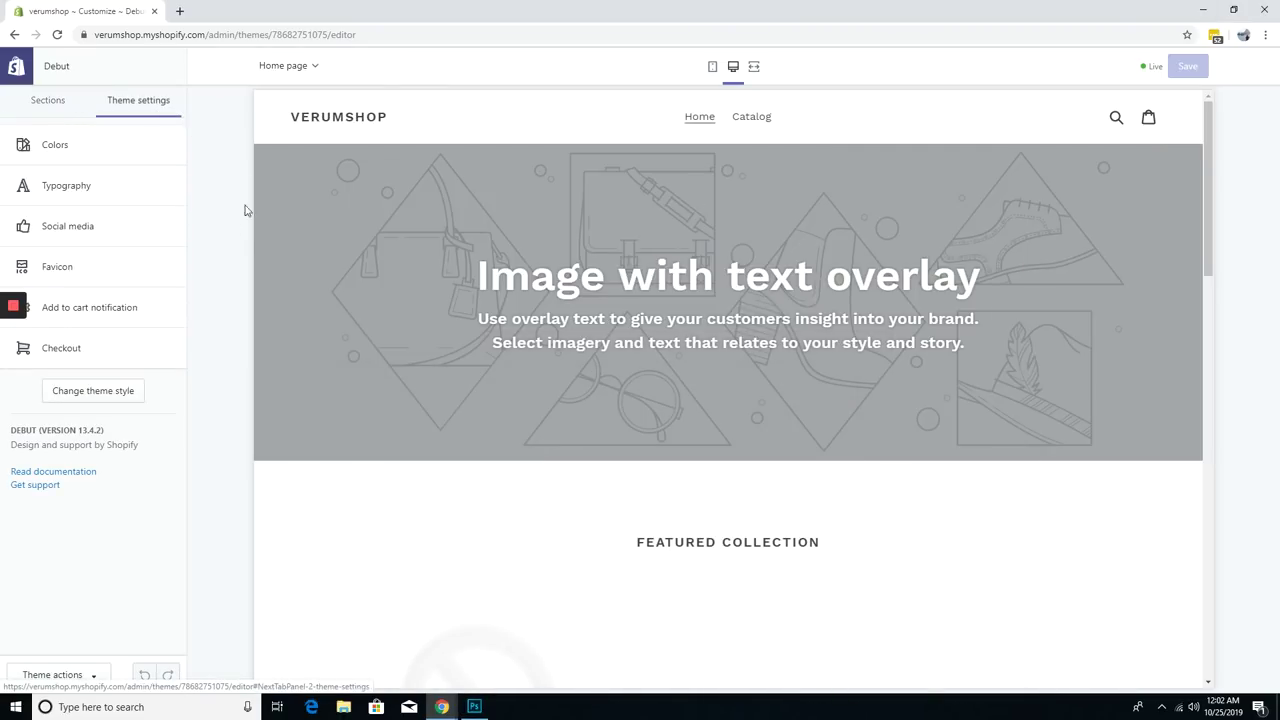
left_click(95, 197)
left_click(117, 198)
type("quicksand")
left_click(87, 168)
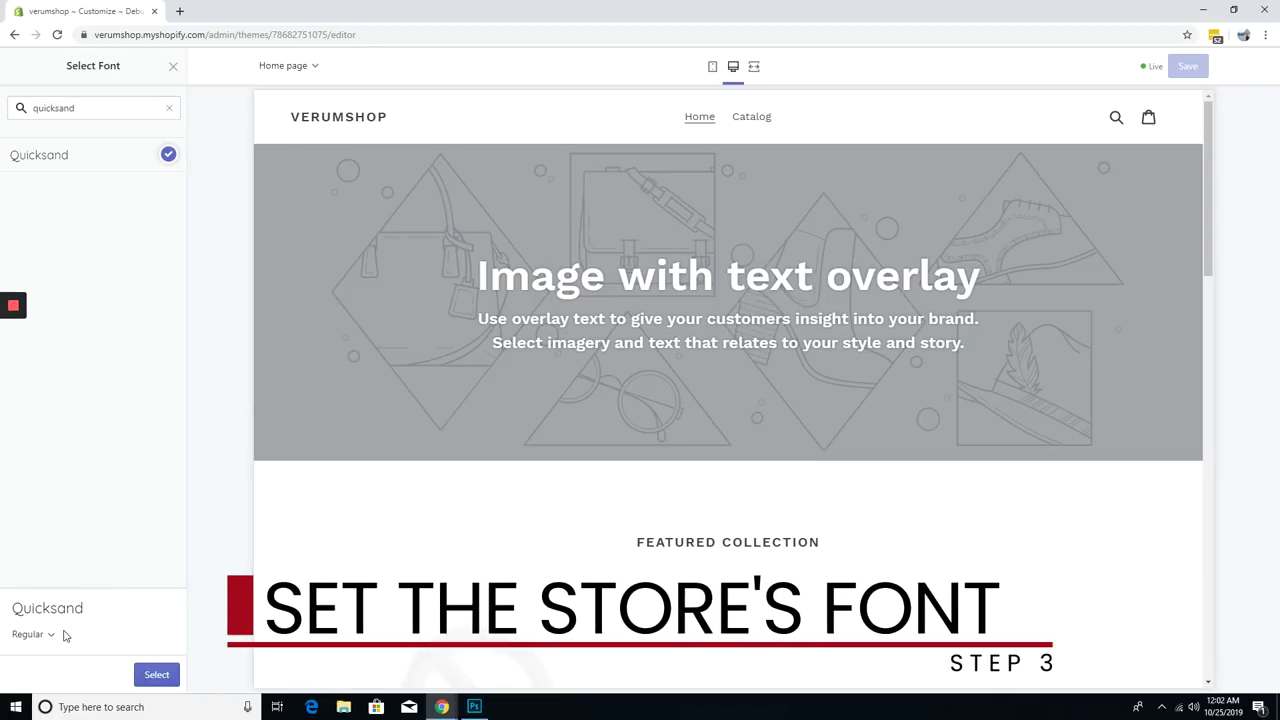
left_click(49, 557)
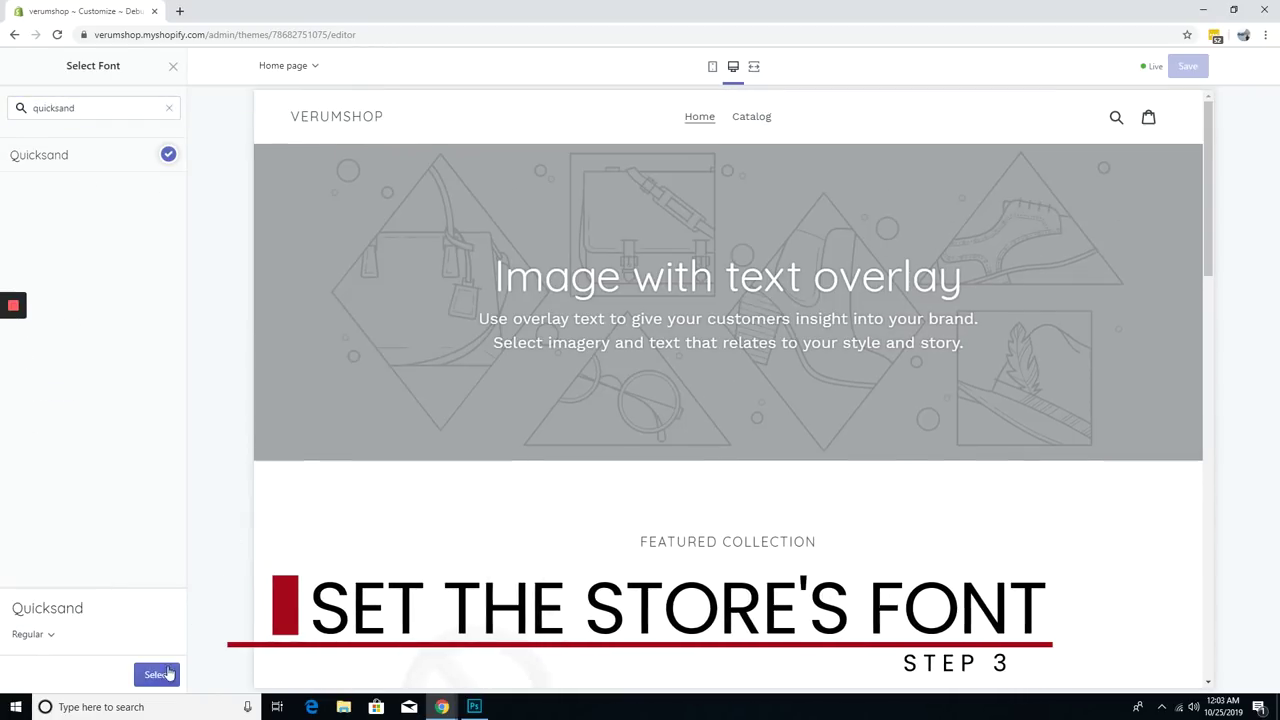
left_click(156, 674)
- Set the body text font to Quicksand as well
left_click(58, 409)
left_click(80, 108)
type("quicksa")
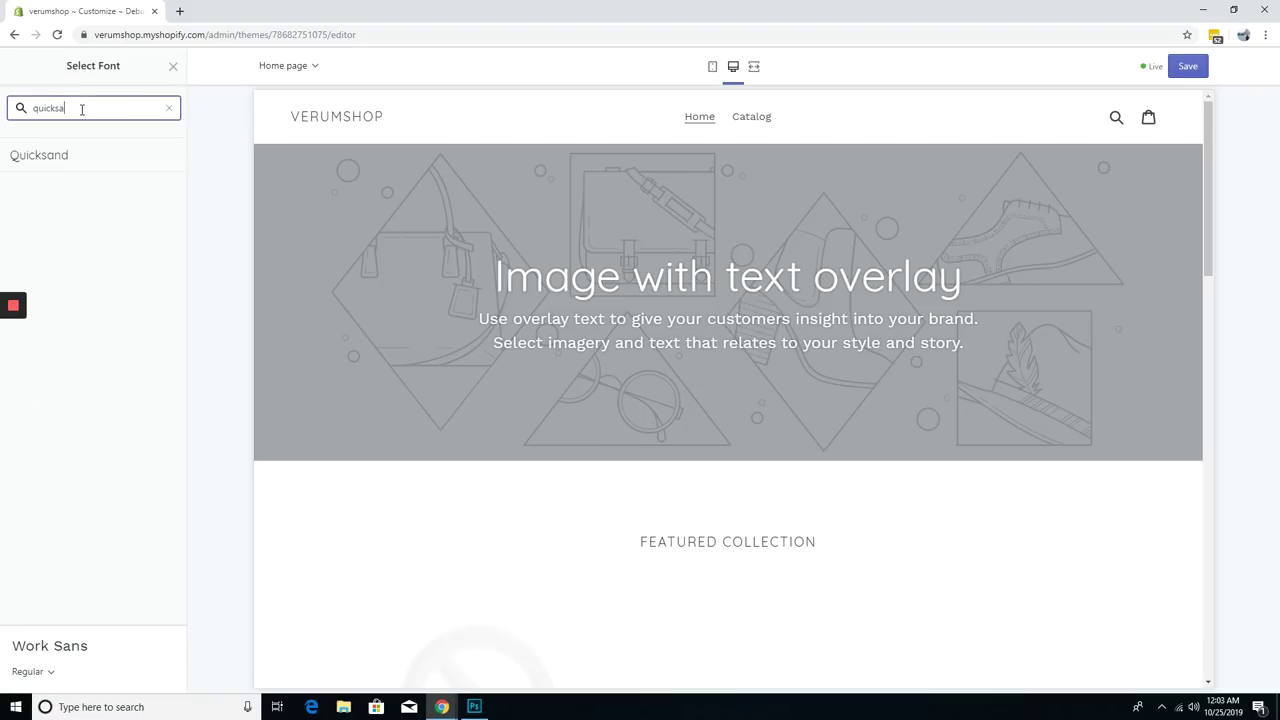
left_click(80, 158)
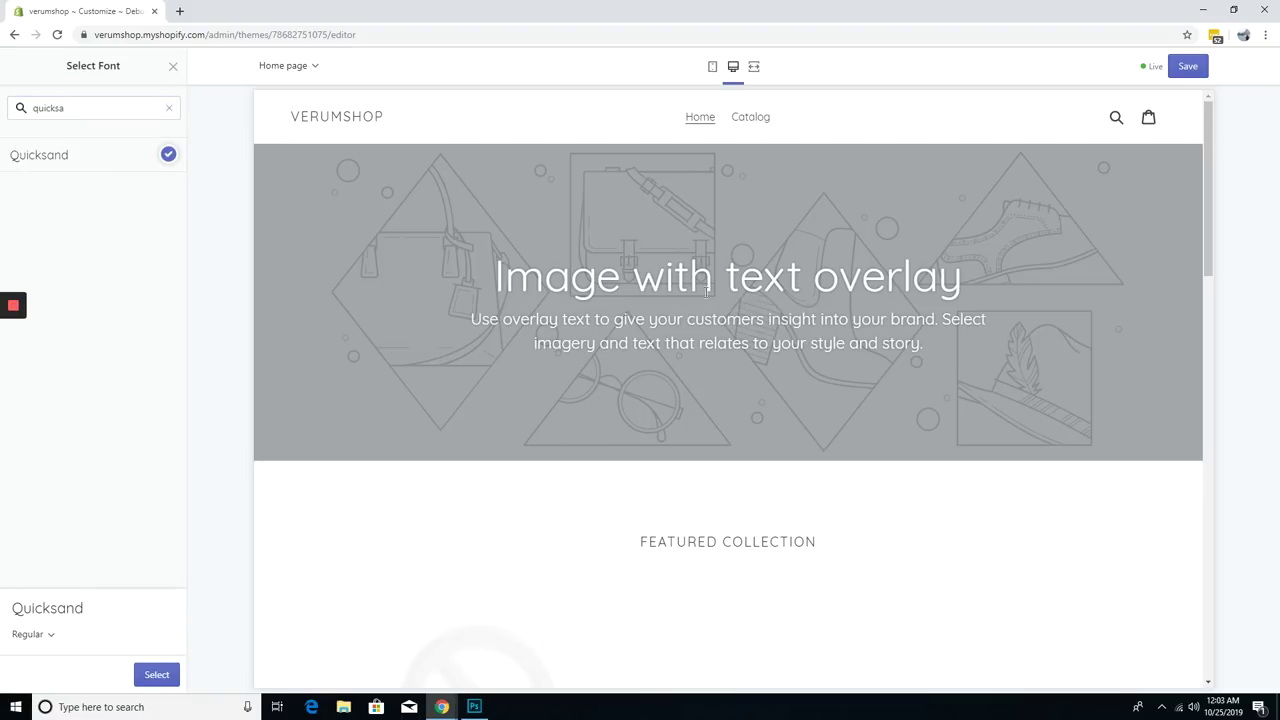
scroll(851, 364, "down", 8)
scroll(837, 523, "up", 8)
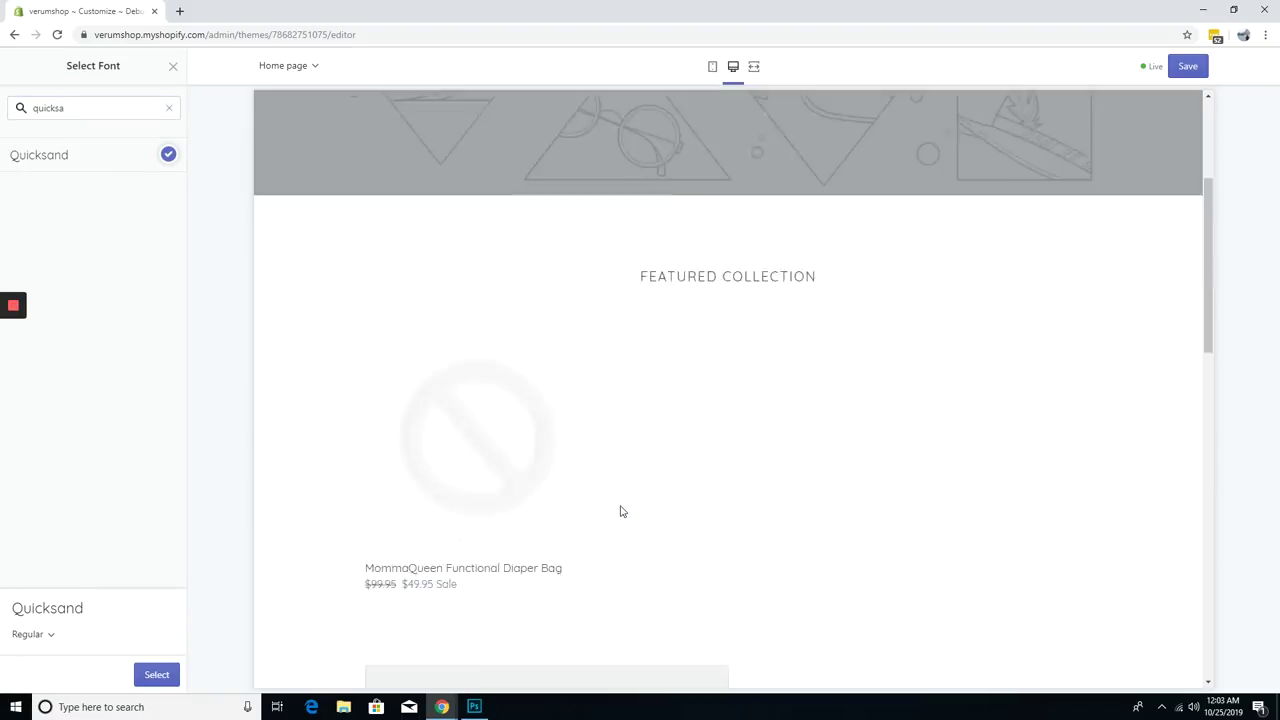
left_click(156, 676)
- Search Google for 'quicksand font' in a new browser tab
left_click(180, 11)
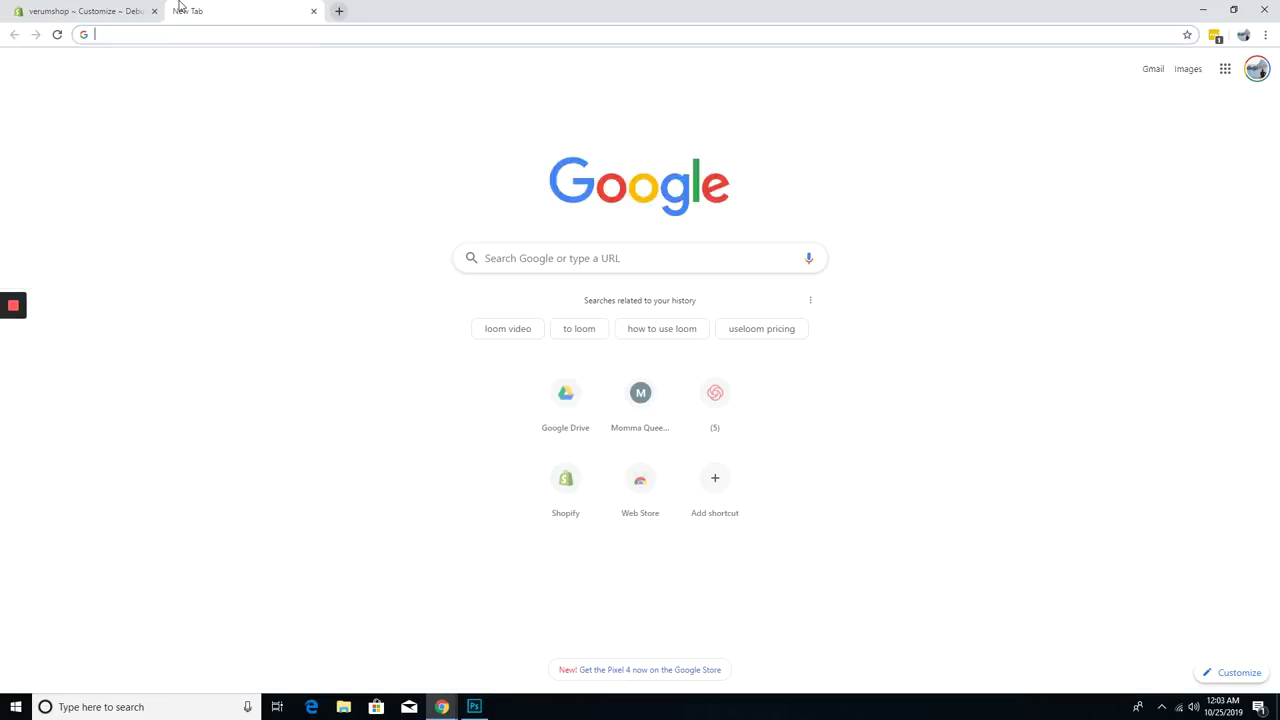
type("quicksand font")
key("Return")
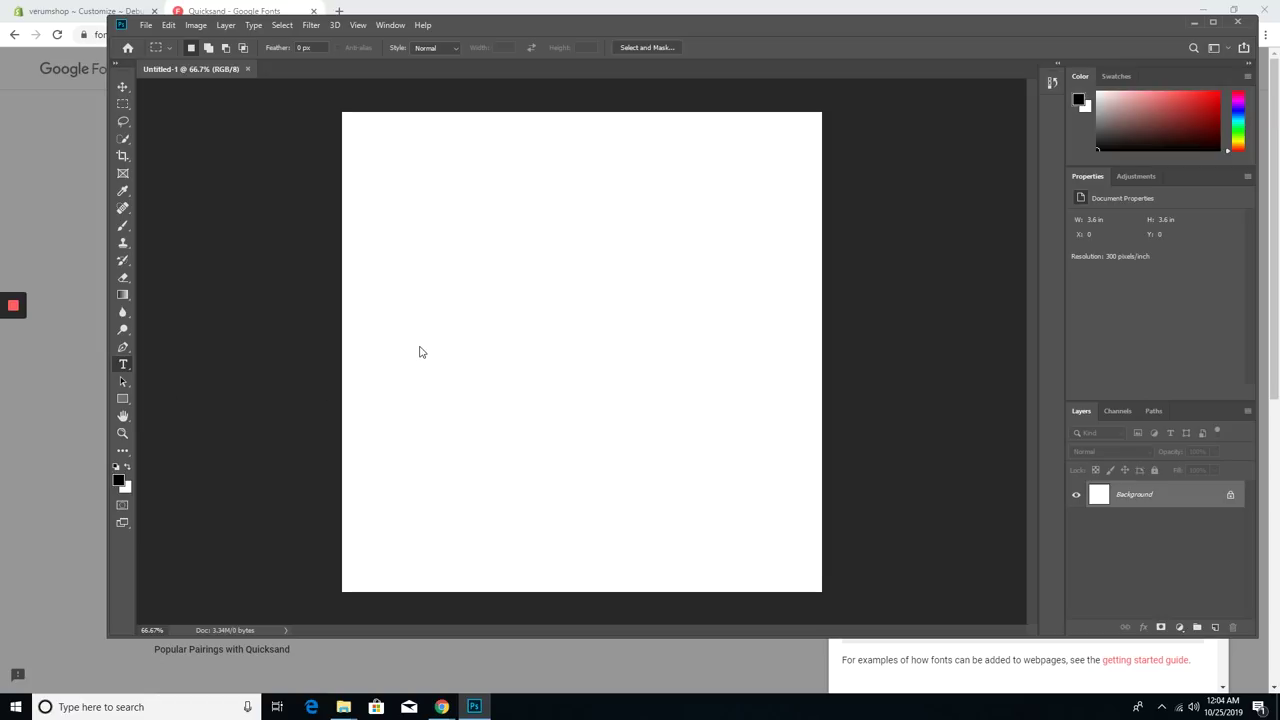
- Add MOMMAQUEEN text to the canvas in Quicksand SemiBold
left_click(419, 352)
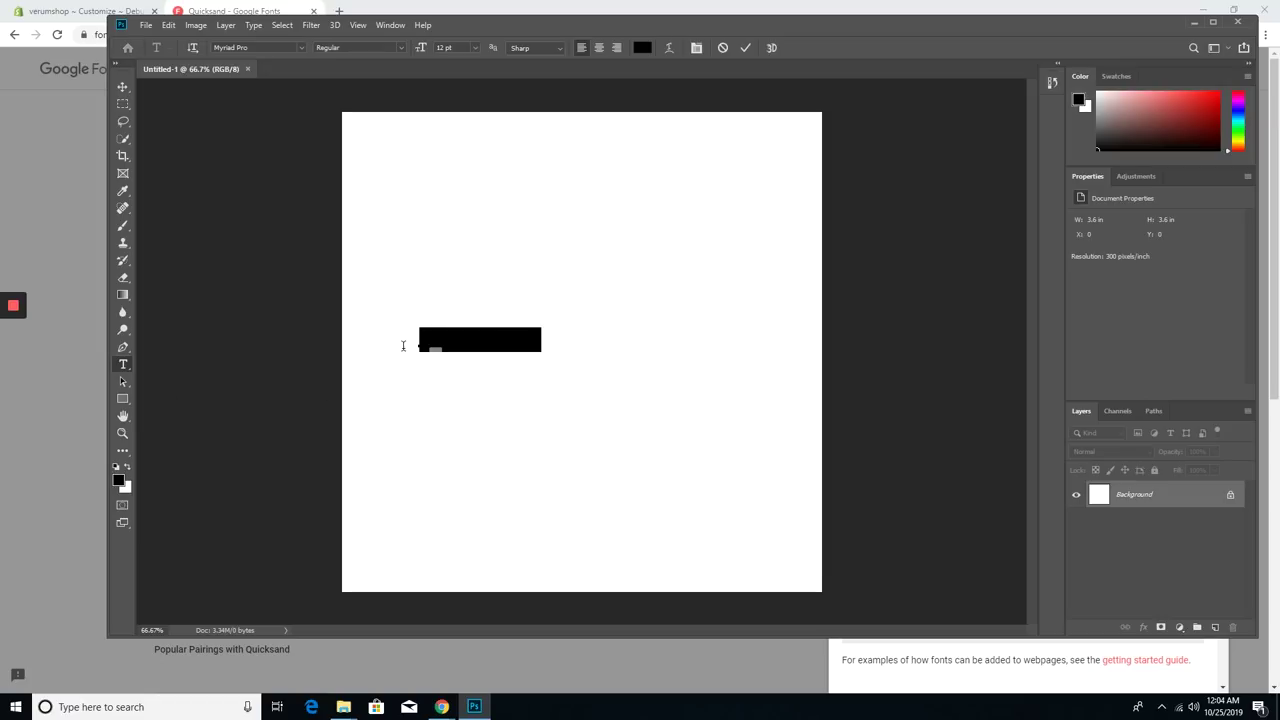
type("MOMMAQUEEN")
key("ctrl+a")
left_click(390, 25)
left_click(420, 183)
left_click(932, 129)
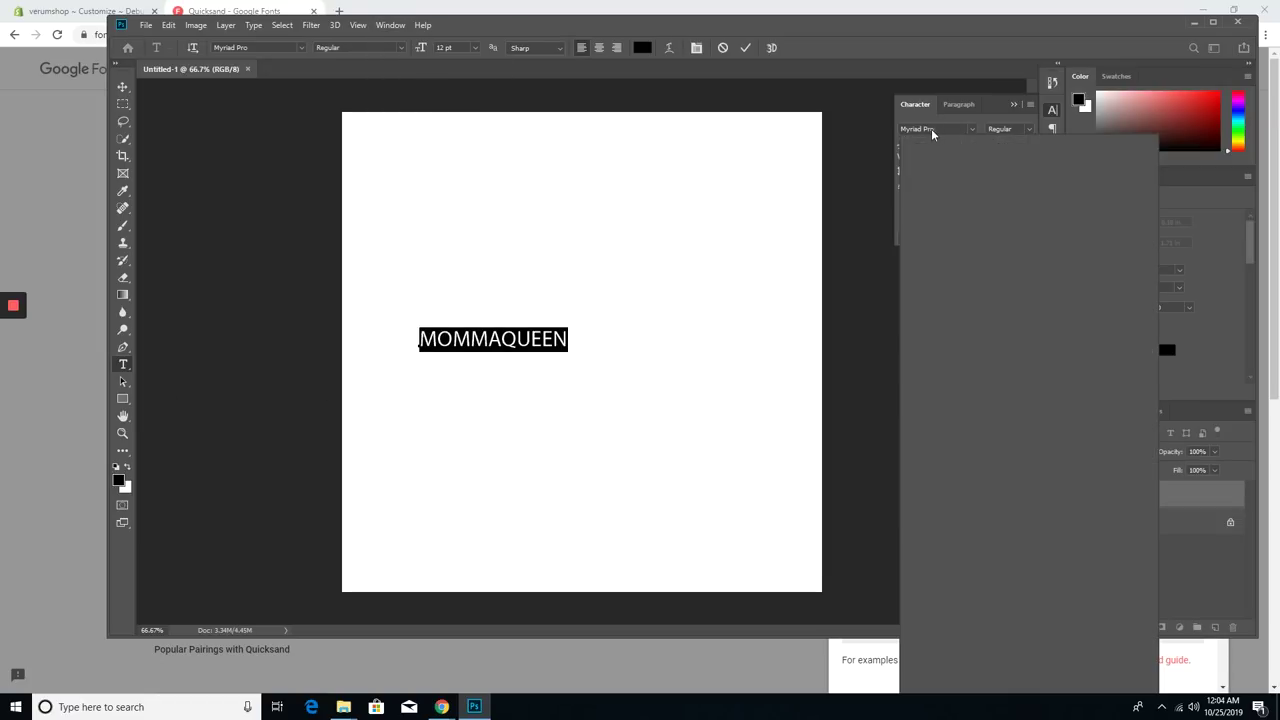
type("quick")
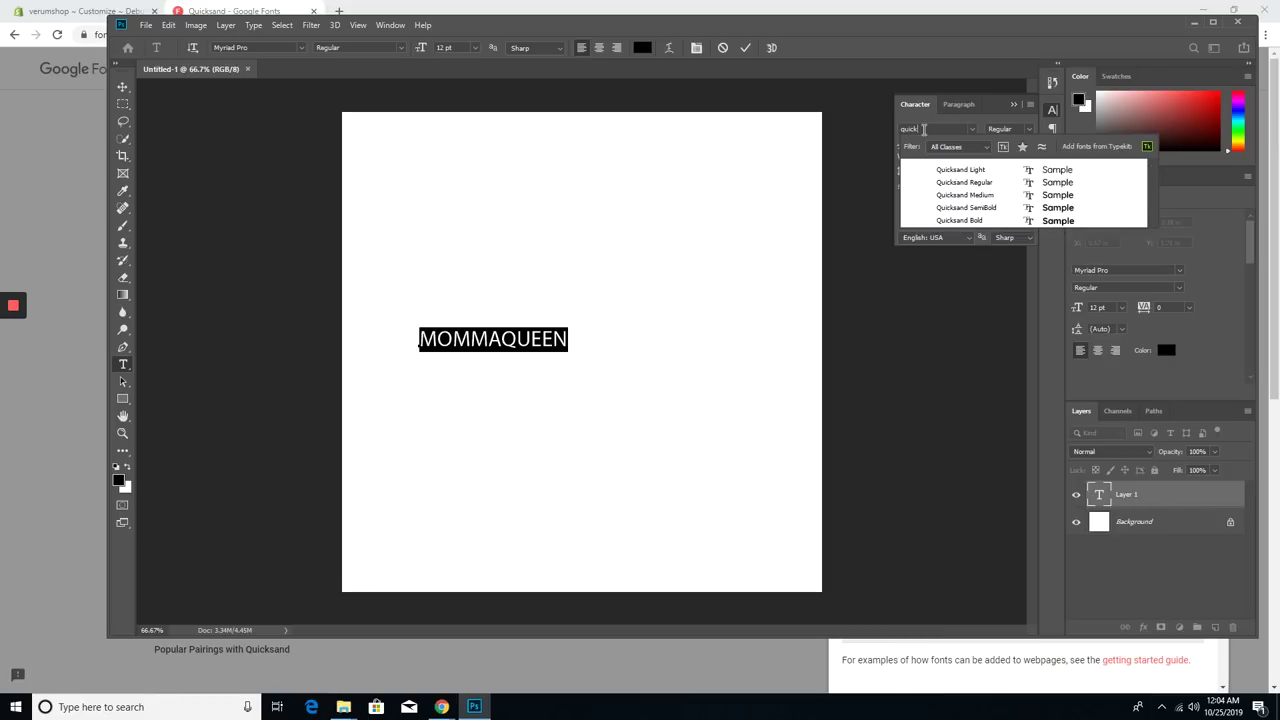
type("sand")
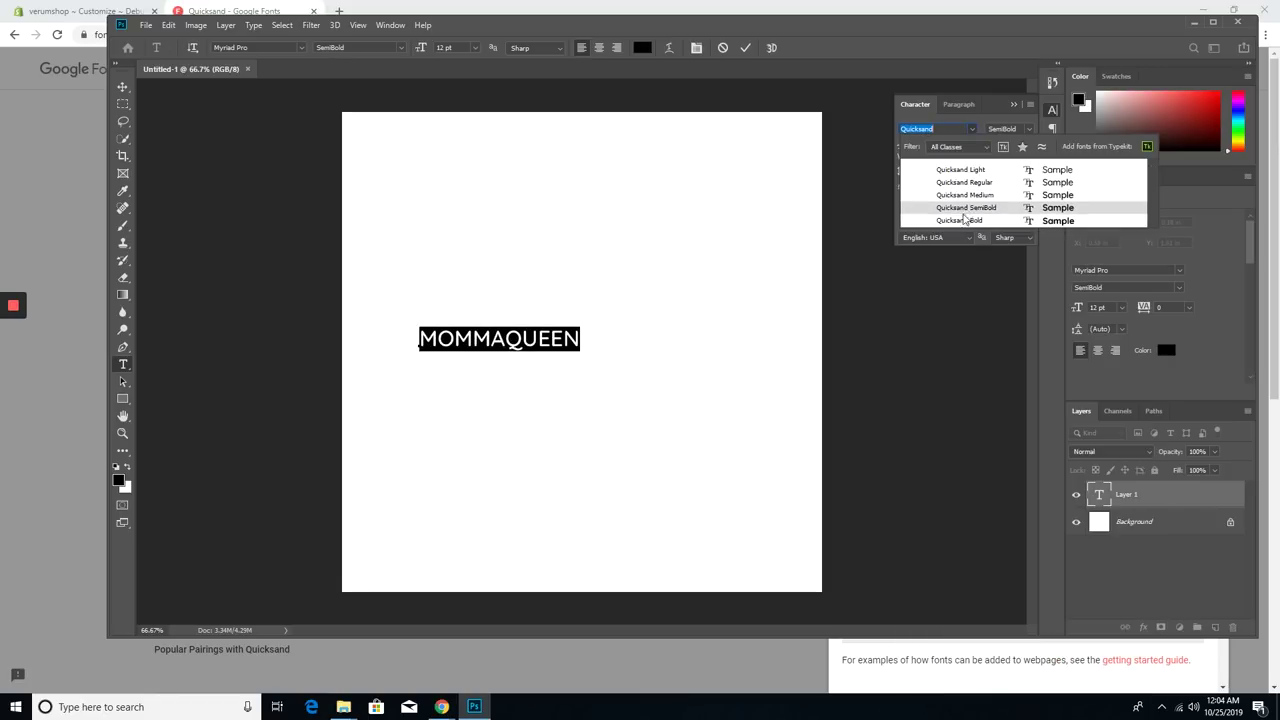
left_click(967, 208)
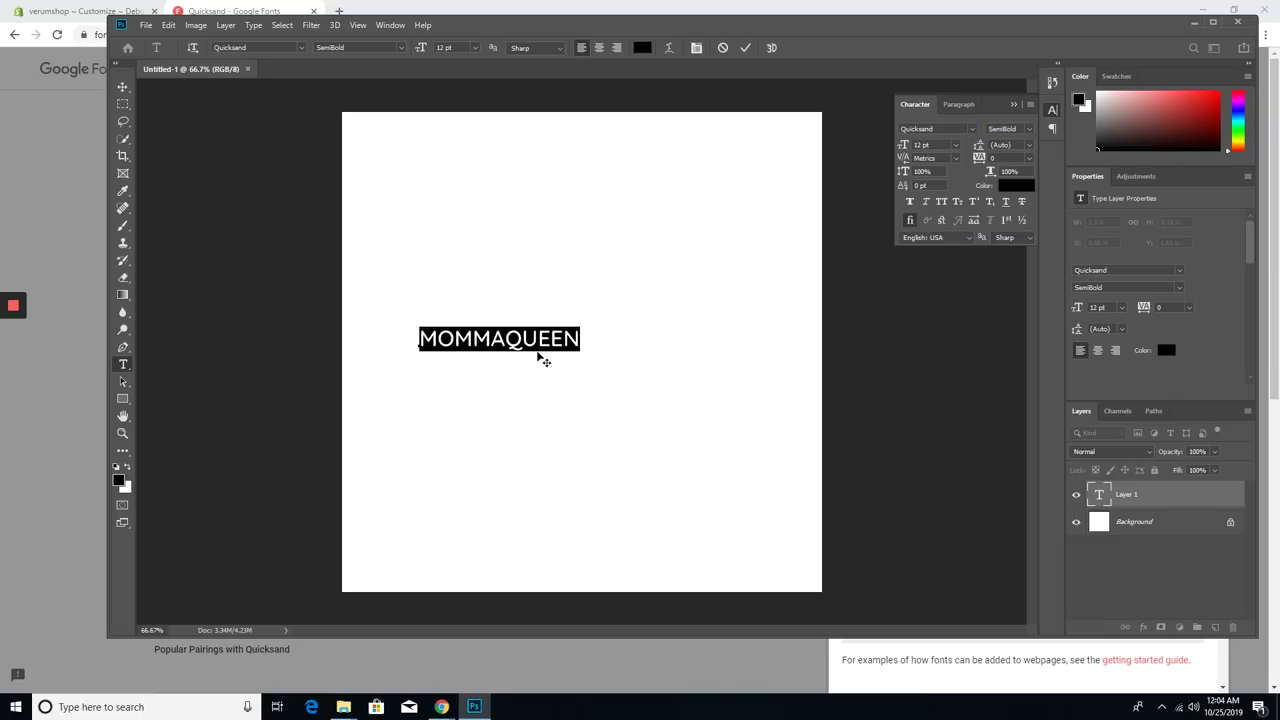
left_click(540, 352)
- Move the MOMMAQUEEN text toward the canvas centre and return to the browser
left_click(123, 87)
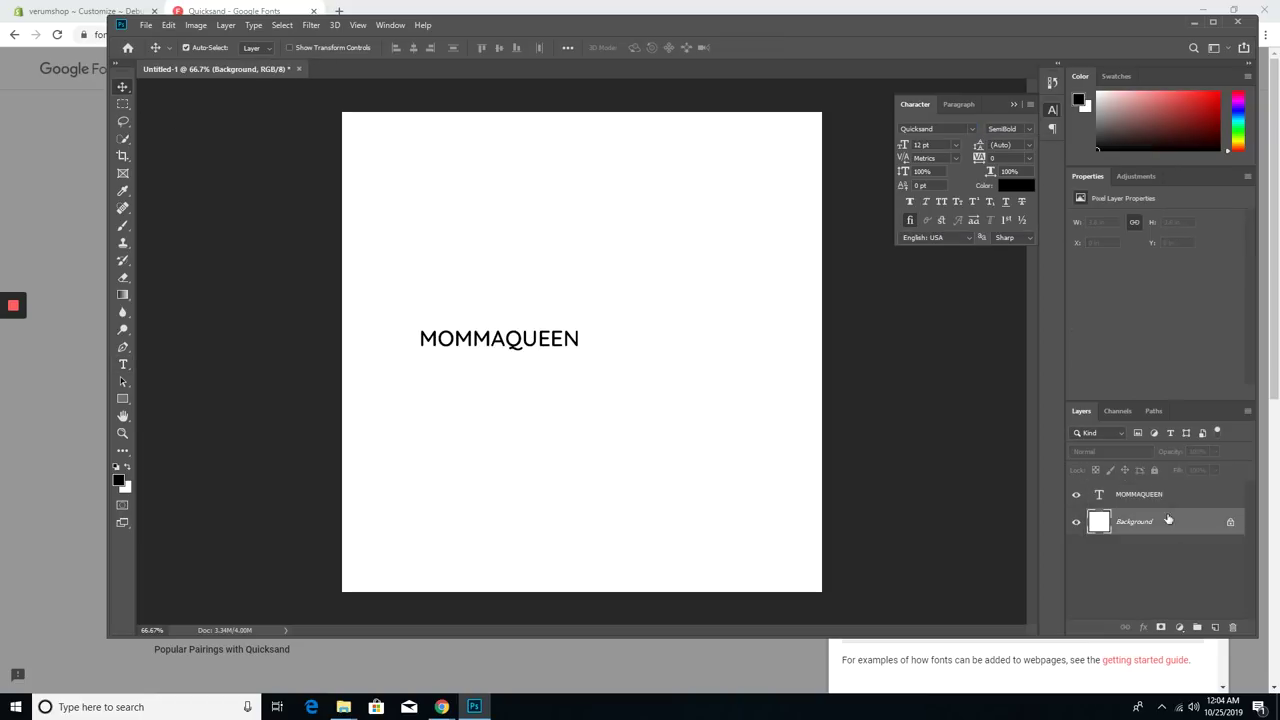
left_click_drag(555, 341, 660, 343)
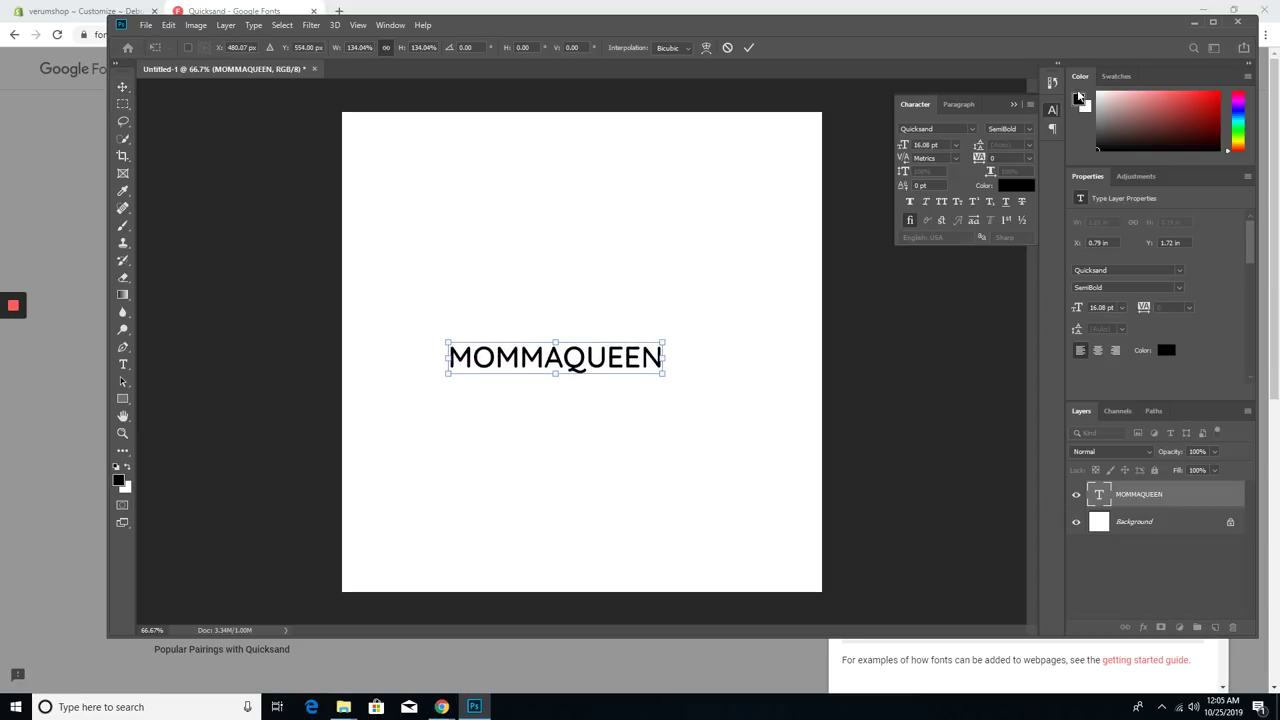
left_click(1194, 22)
left_click(343, 9)
- Search Google Images for 'queen crown png' and save the black crown image as a PNG
type("google.com/imghp")
key("Return")
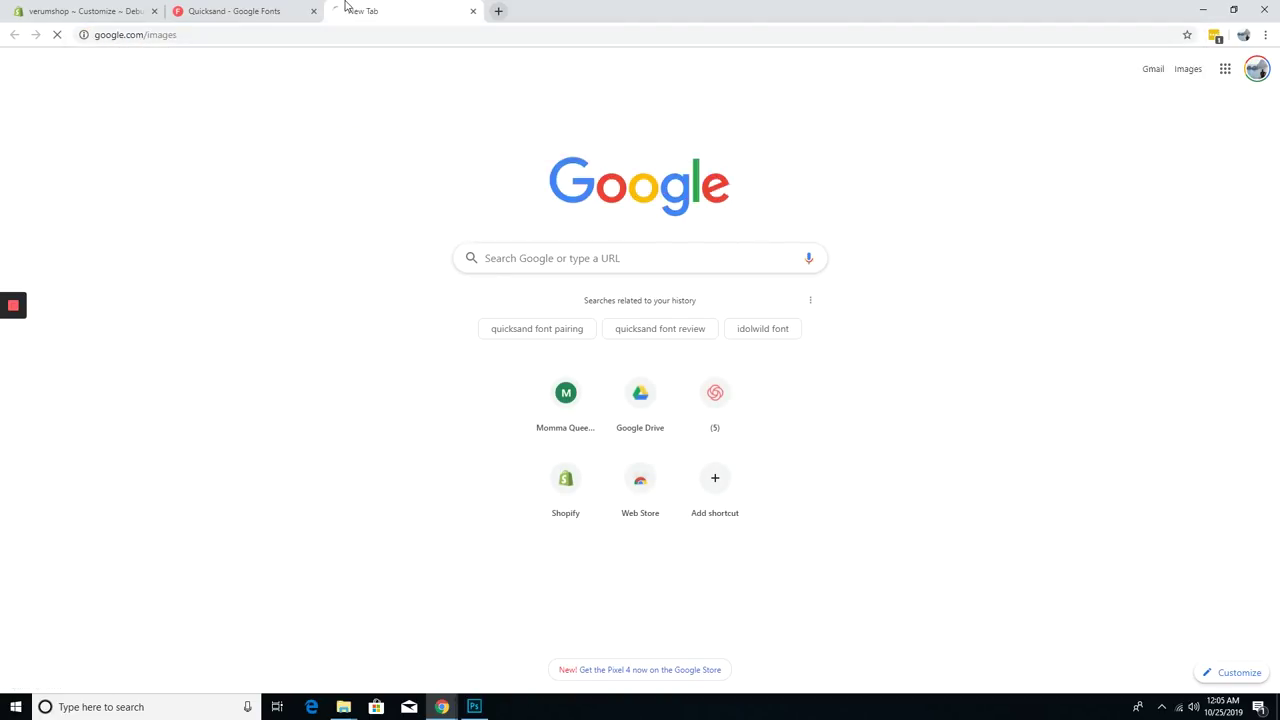
type("queen crown png")
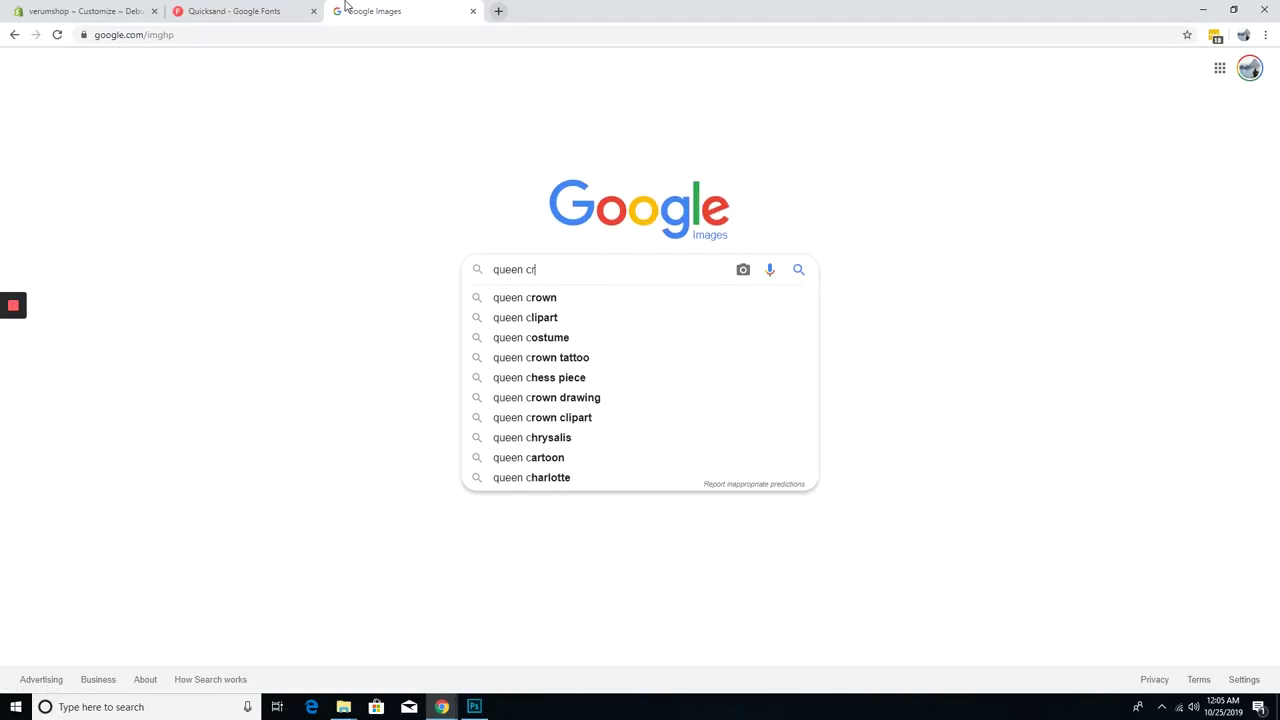
key("Return")
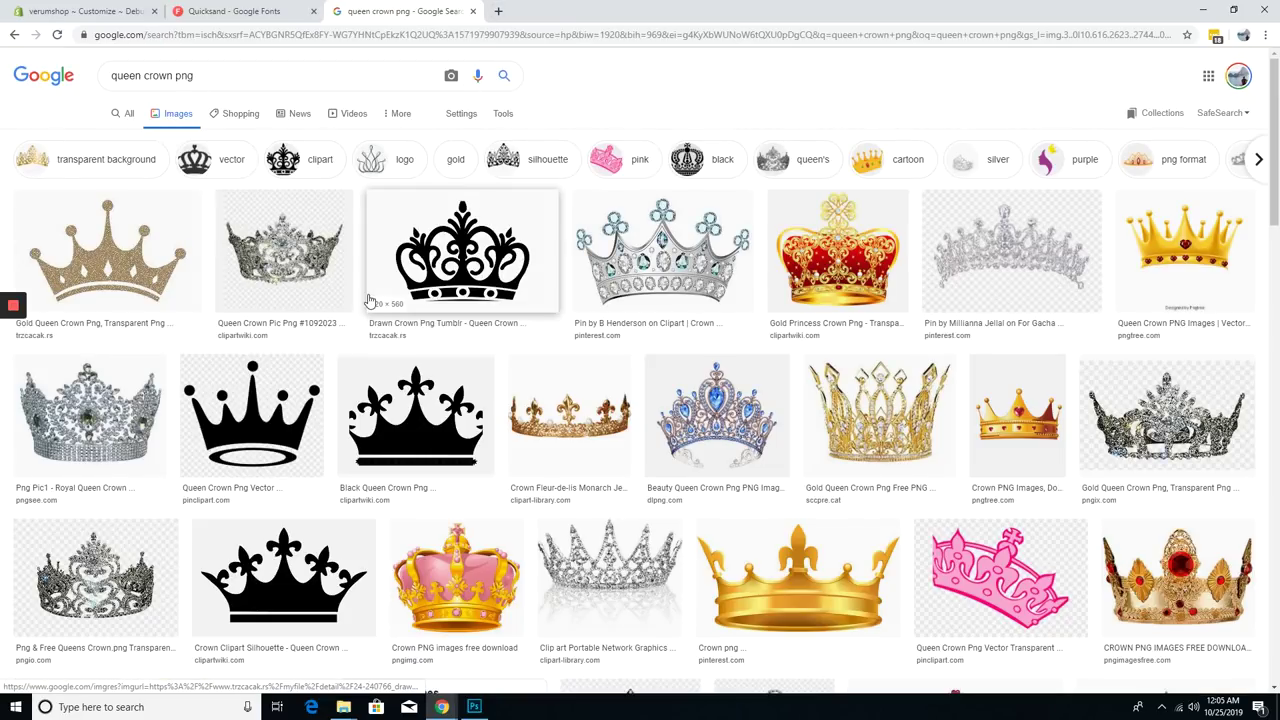
left_click(267, 397)
right_click(896, 314)
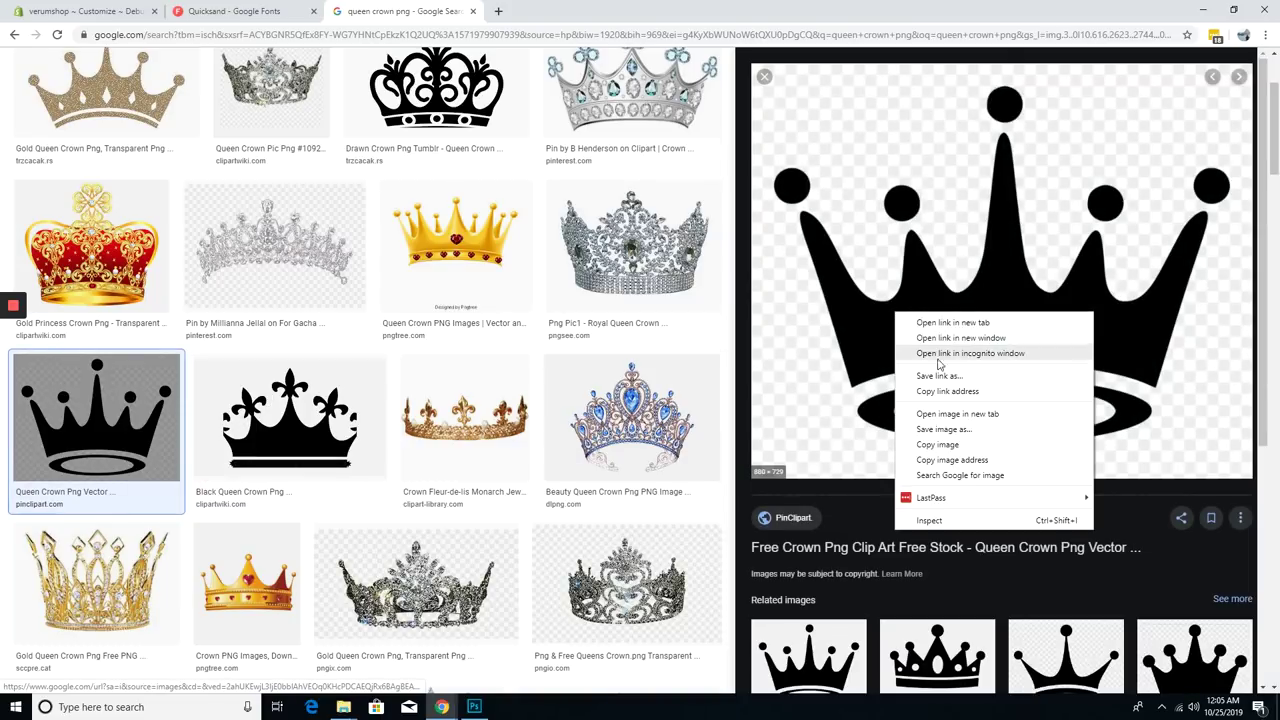
left_click(943, 429)
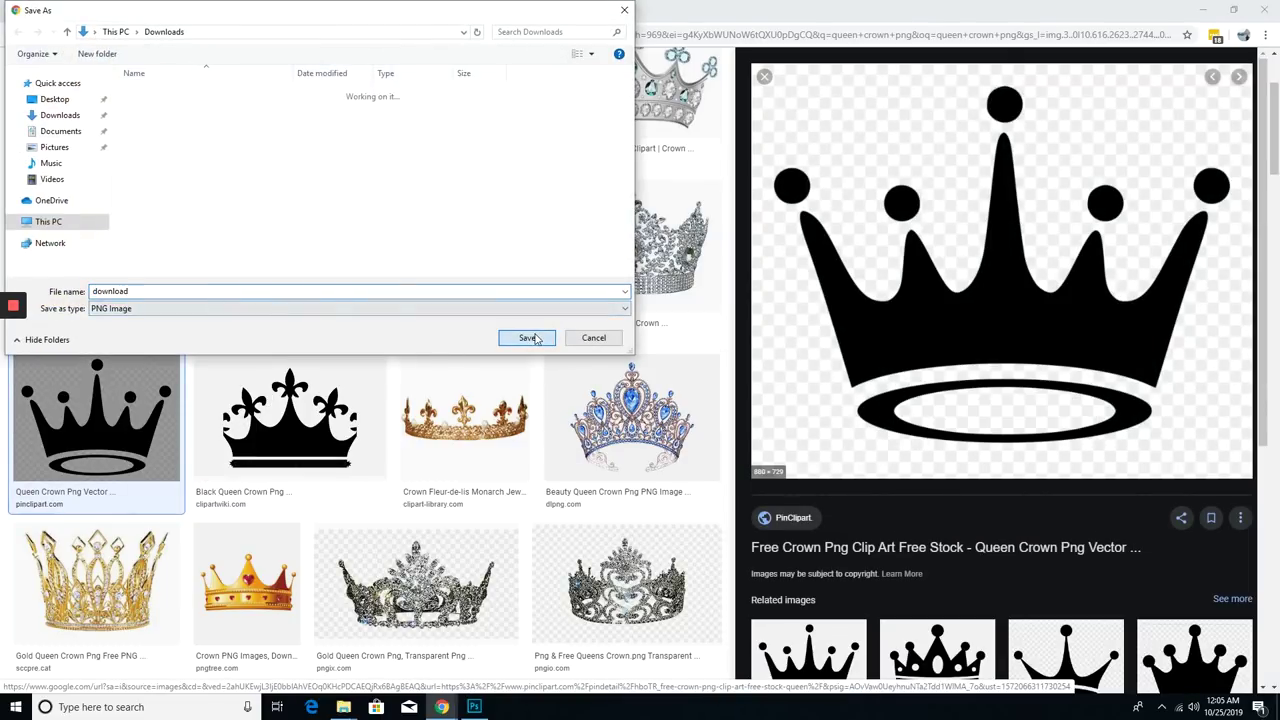
left_click(527, 338)
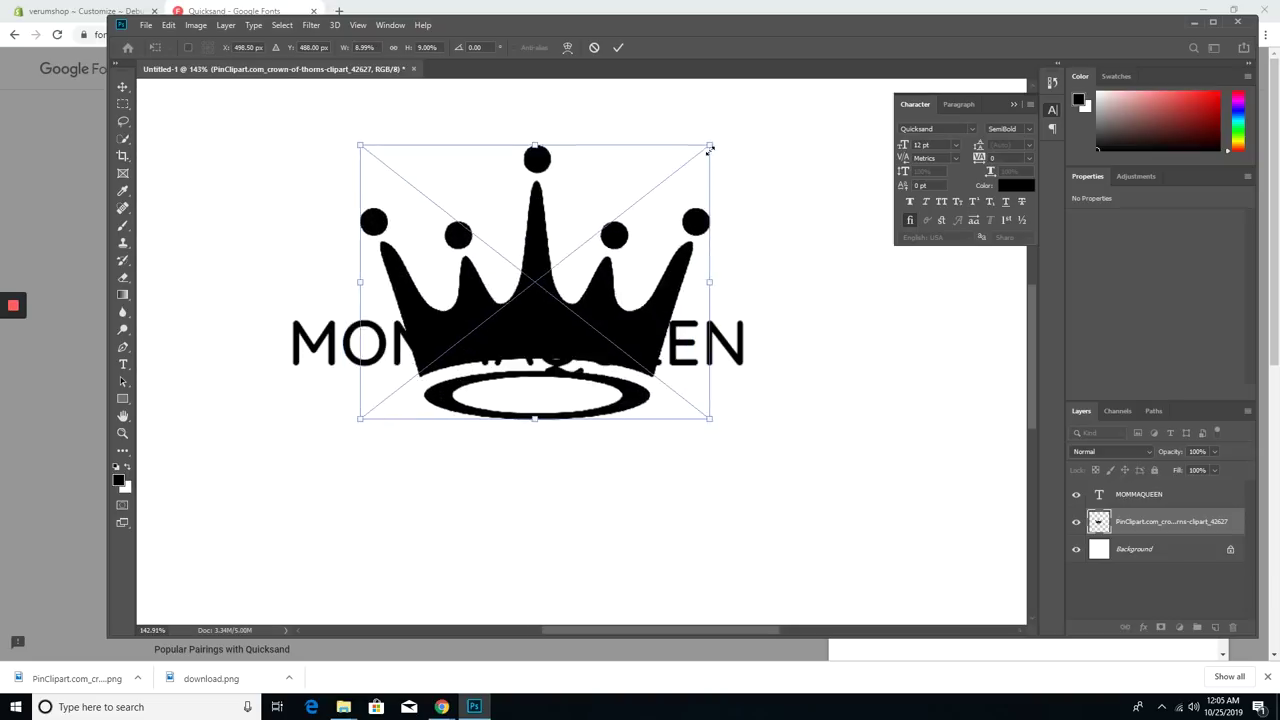
- Shrink the crown, erase its swoosh, place it above the Q, and group it with the text
left_click_drag(709, 148, 609, 251)
left_click_drag(560, 290, 560, 240)
key("Return")
scroll(575, 290, "up", 5)
key("e")
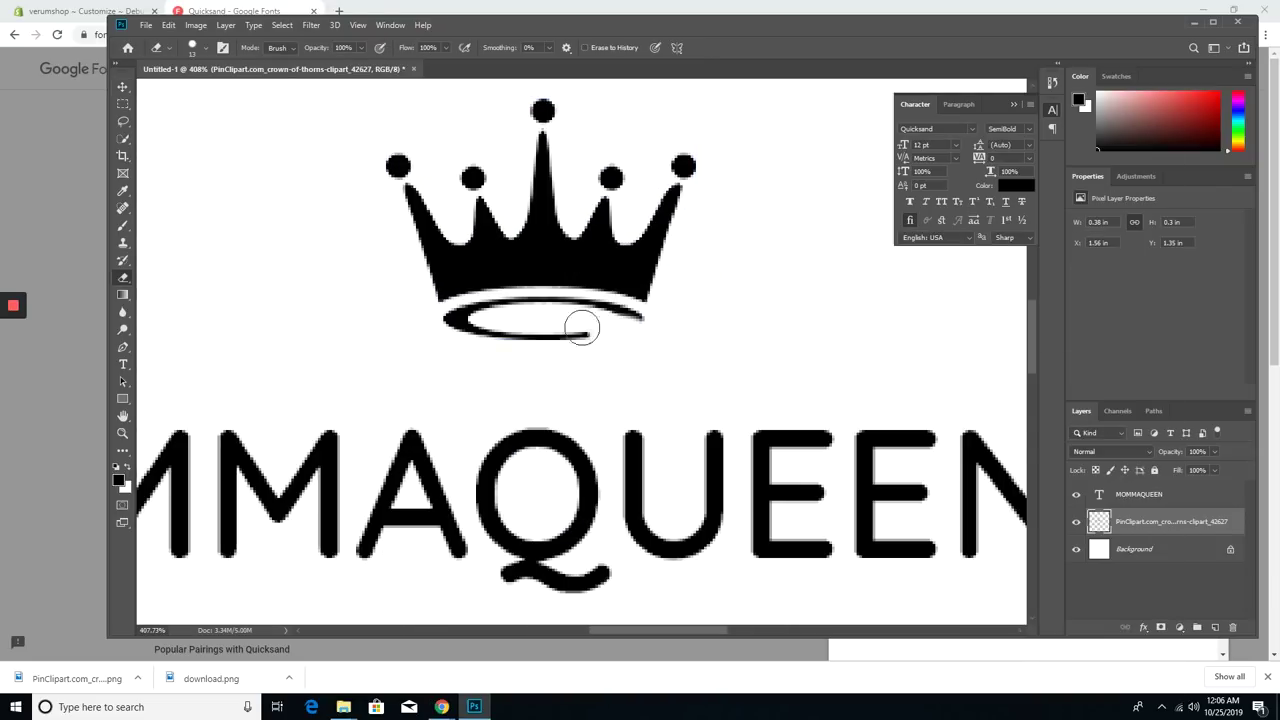
left_click_drag(517, 313, 600, 315)
scroll(334, 209, "down", 3)
key("ctrl+t")
left_click_drag(651, 214, 545, 380)
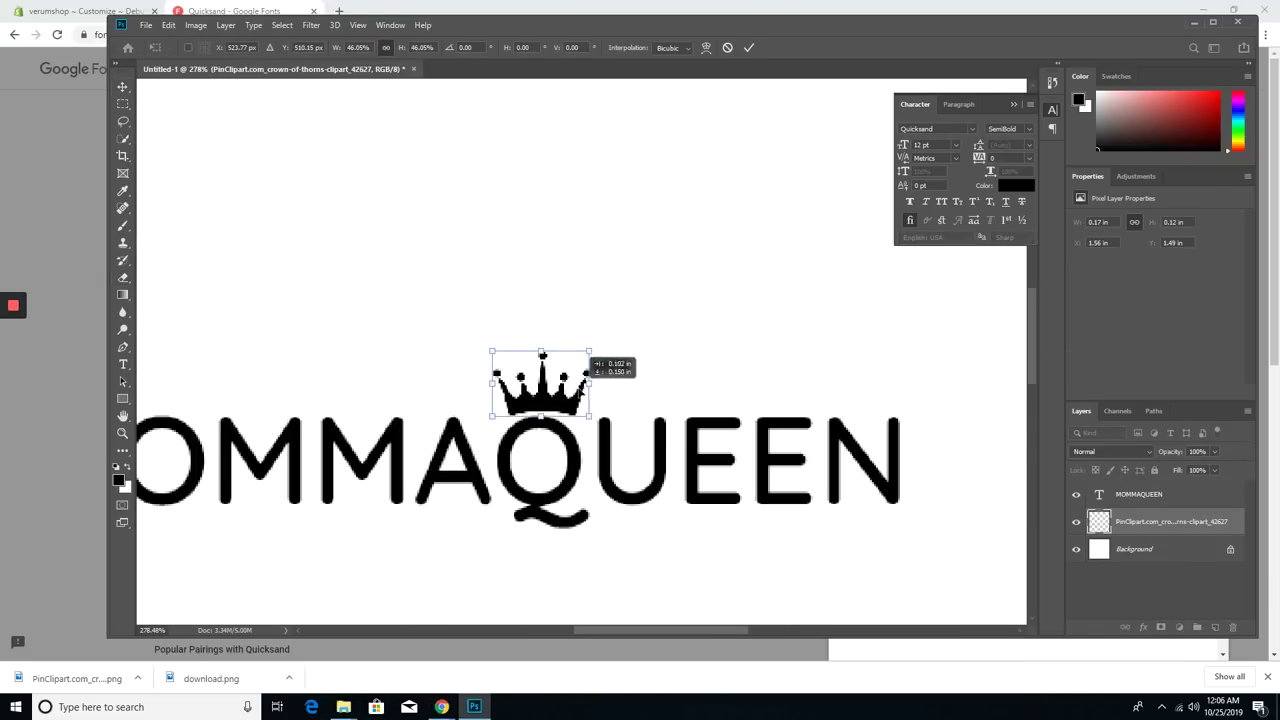
key("Return")
scroll(545, 380, "down", 4)
key("ctrl+g")
- Crop the canvas tightly around the MOMMAQUEEN crown logo
key("c")
left_click_drag(581, 569, 581, 185)
scroll(546, 257, "up", 5)
left_click_drag(548, 443, 548, 430)
key("Return")
scroll(580, 350, "down", 3)
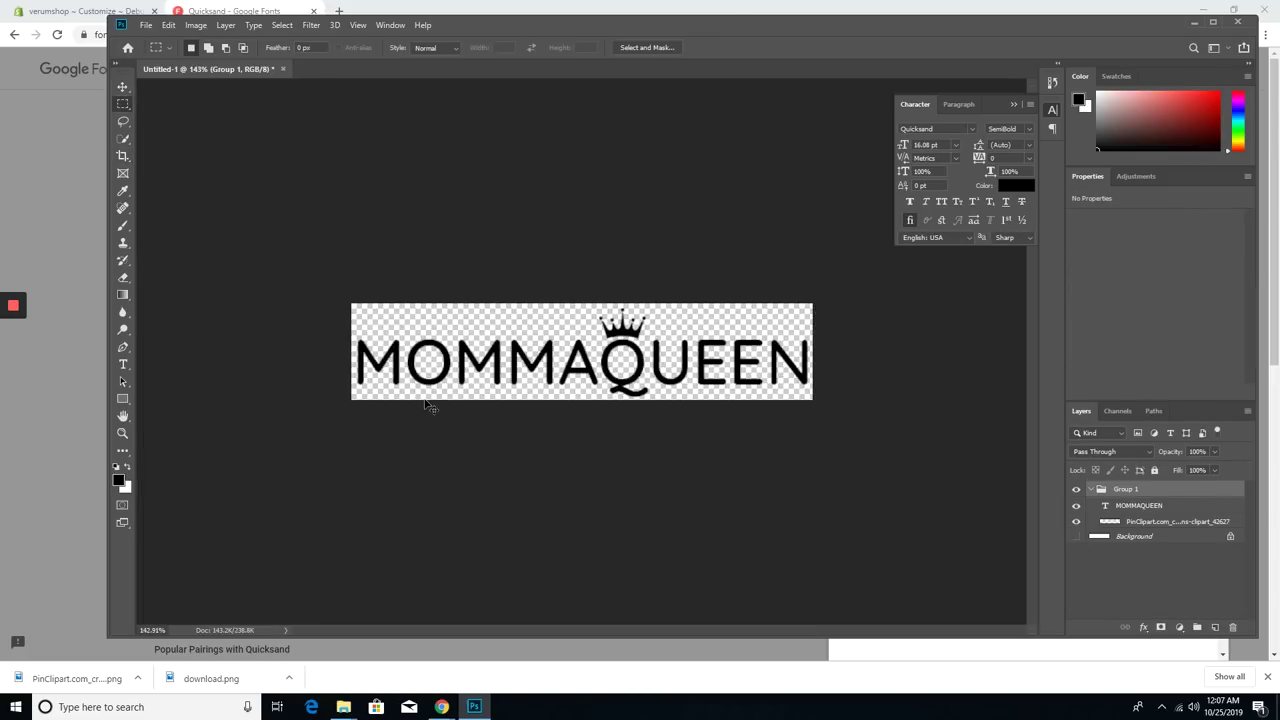
- Save the logo as a new PNG and upload it as the Shopify header logo
key("ctrl+shift+s")
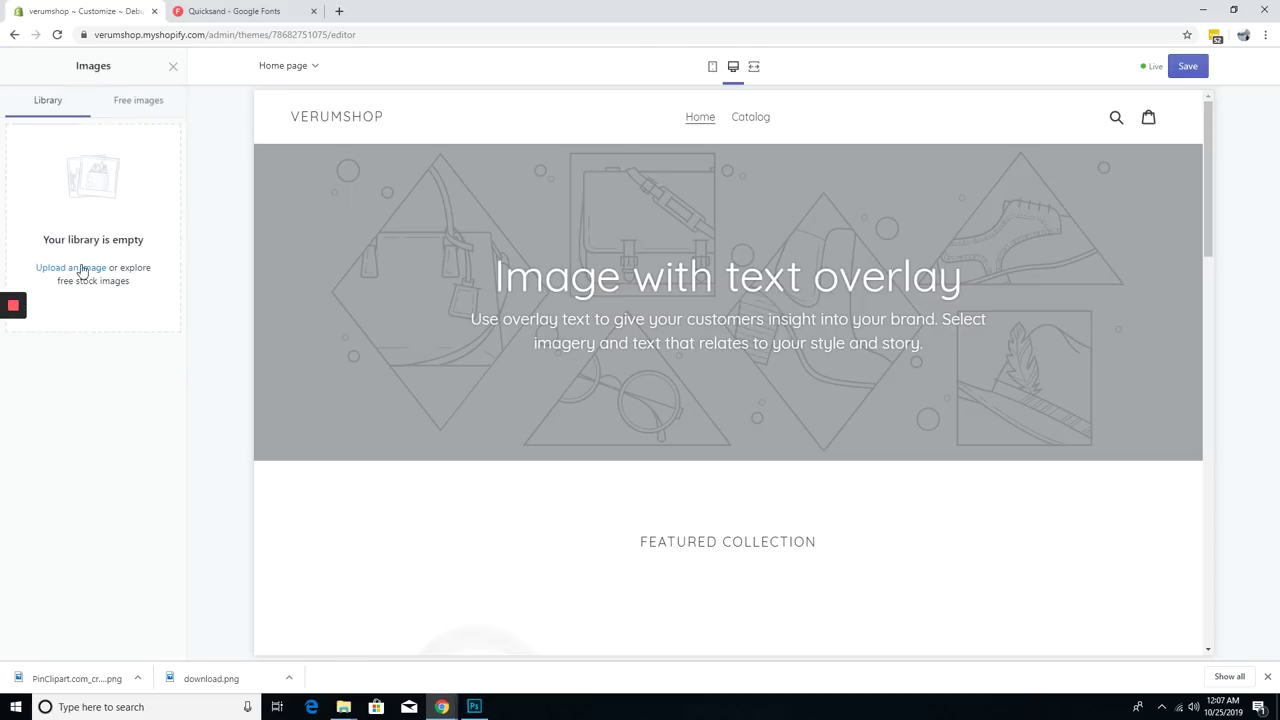
left_click(86, 264)
double_click(150, 148)
left_click(157, 643)
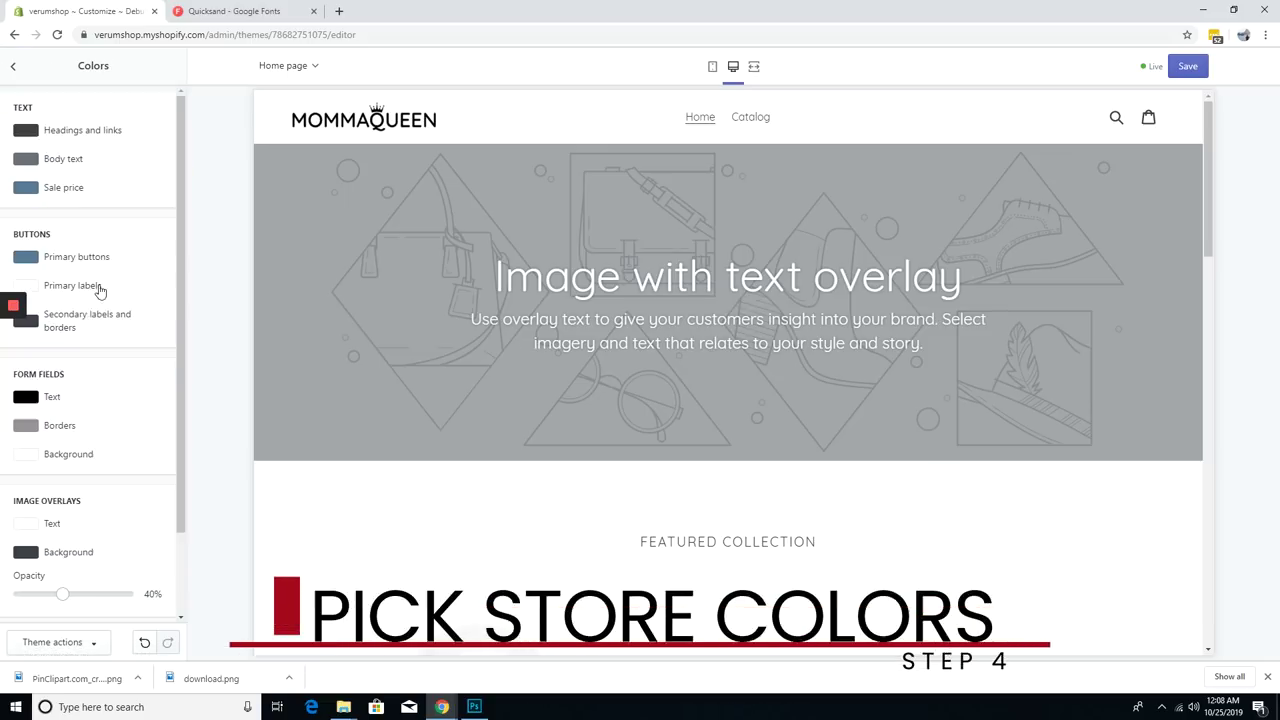
- Change the primary button colour to a bright yellow
scroll(540, 349, "down", 3)
scroll(600, 345, "up", 3)
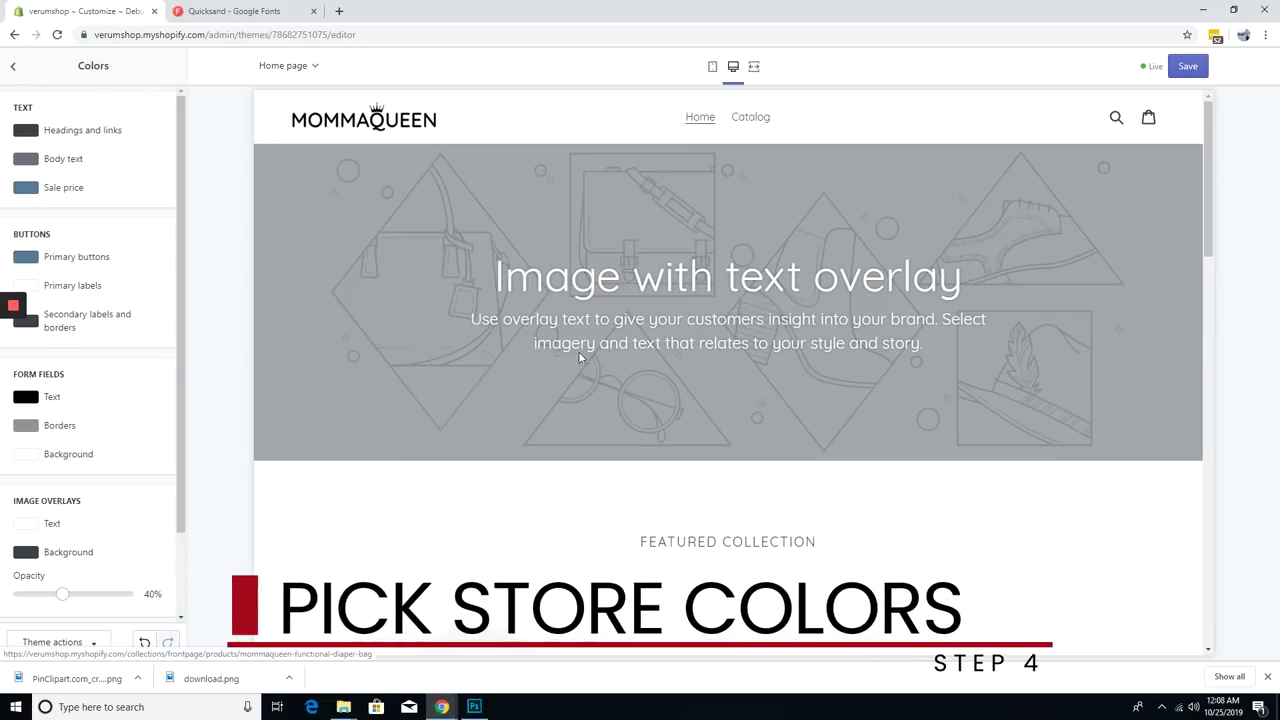
scroll(560, 348, "down", 3)
scroll(476, 354, "up", 2)
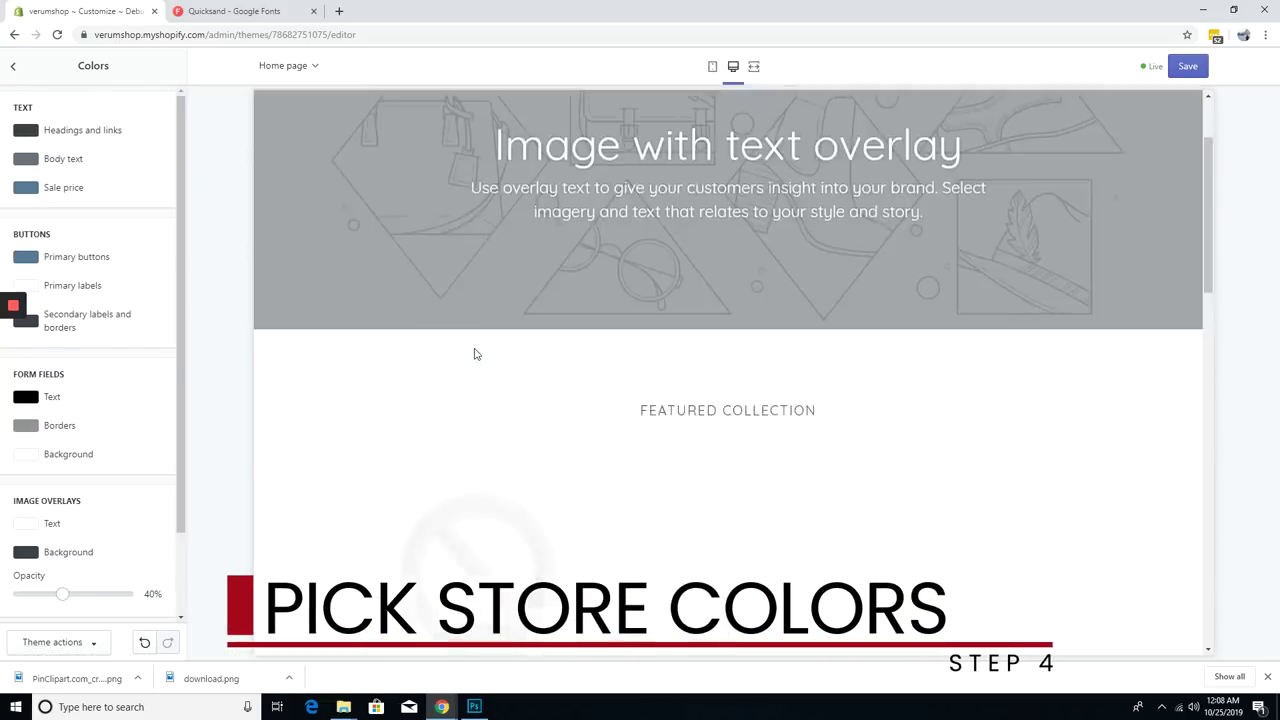
scroll(476, 354, "down", 6)
left_click(26, 257)
left_click(143, 293)
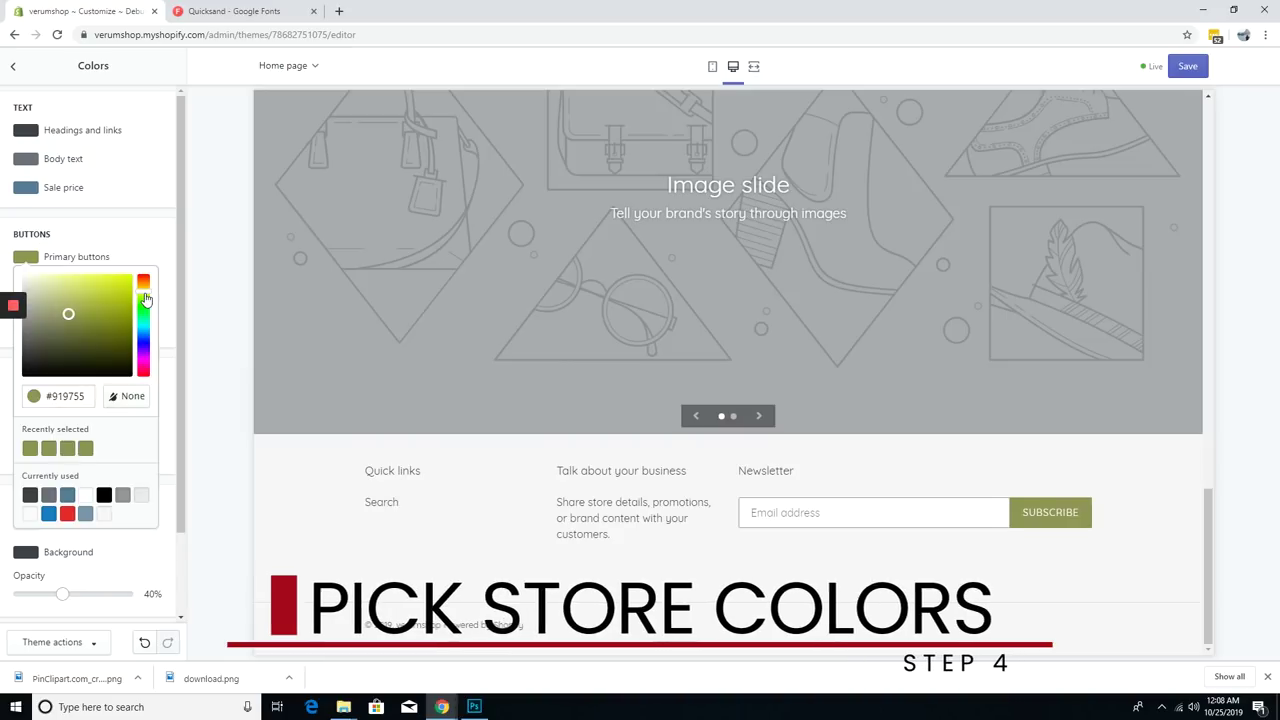
left_click_drag(124, 289, 134, 278)
left_click(144, 293)
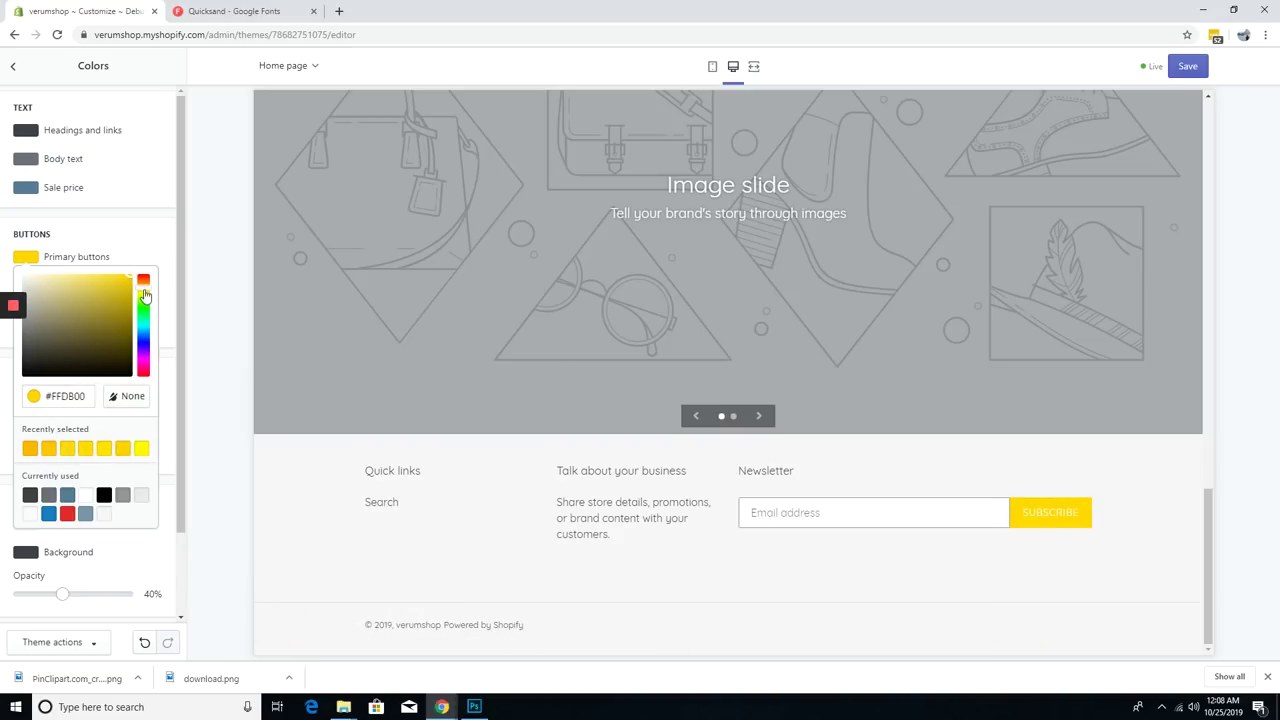
left_click(171, 308)
- Copy the yellow hex code and apply it to the sale price colour
left_click(25, 257)
key("ctrl+c")
left_click(25, 187)
key("ctrl+v")
left_click(163, 315)
scroll(131, 414, "down", 1)
scroll(131, 414, "up", 1)
left_click(25, 158)
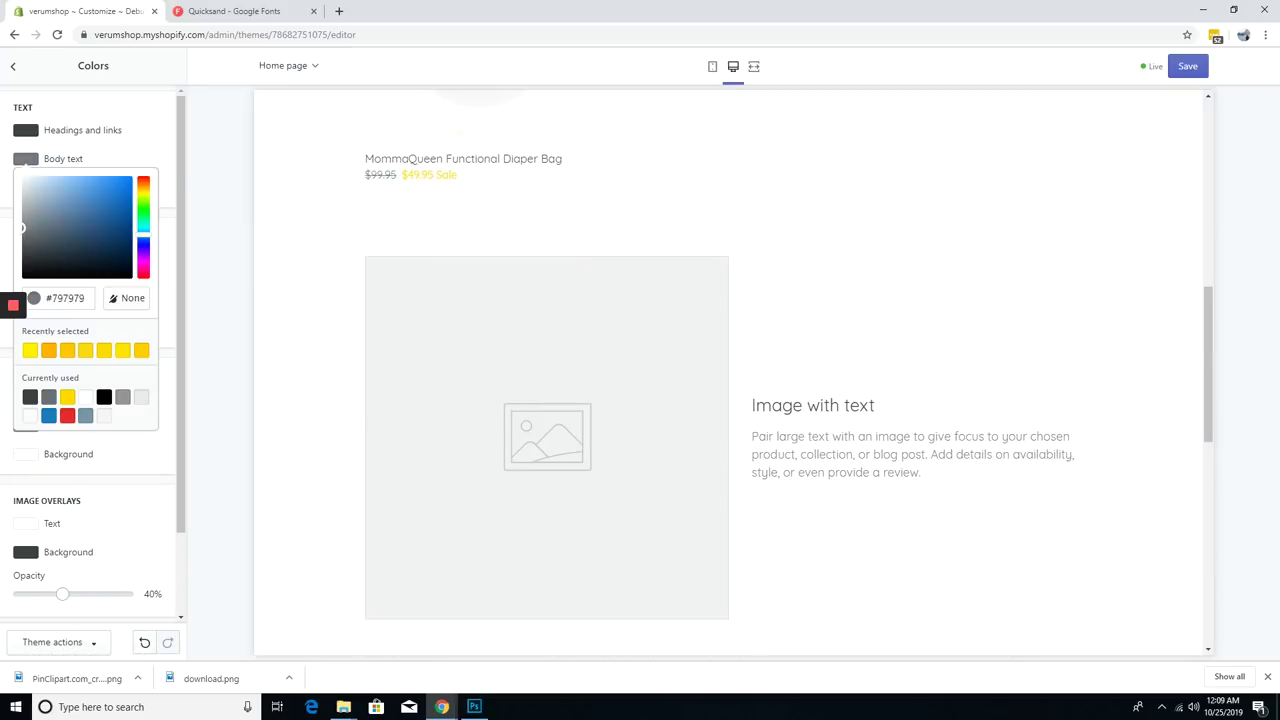
left_click(149, 223)
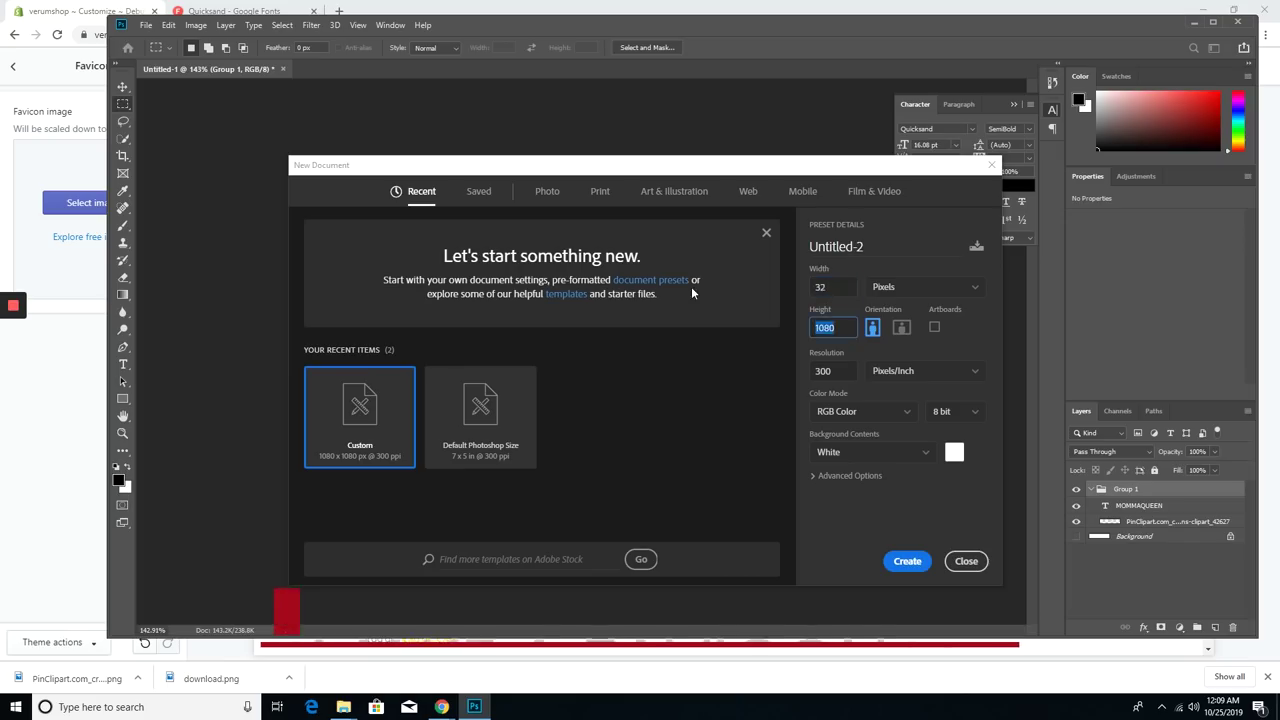
- Create the 32-pixel canvas, scale the pasted crown to fill it, and save it
key("Return")
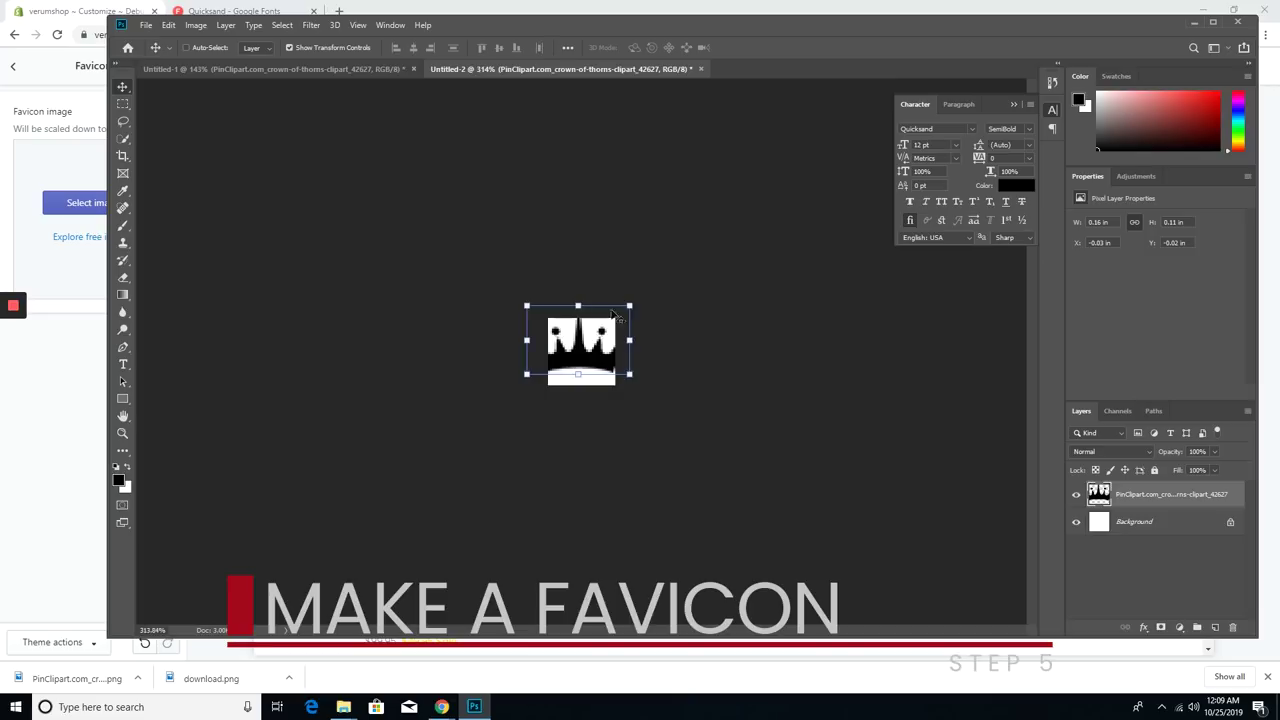
left_click_drag(622, 307, 613, 323)
key("Return")
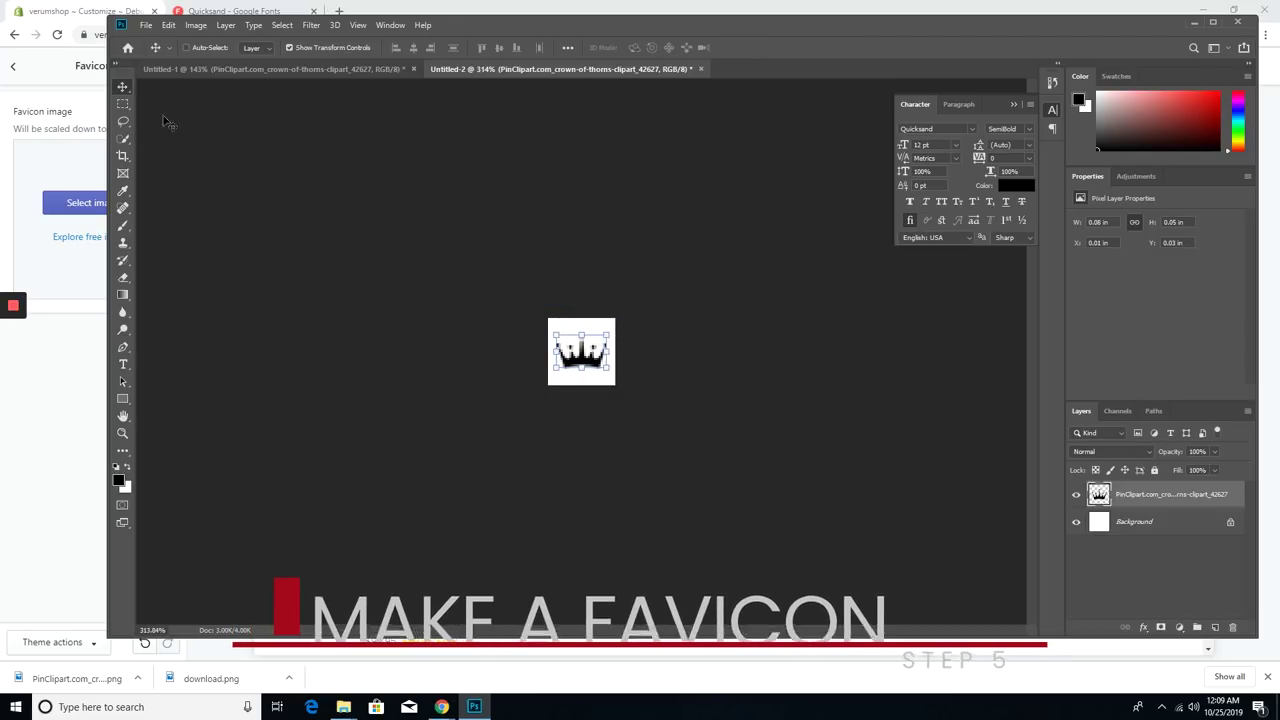
key("ctrl+s")
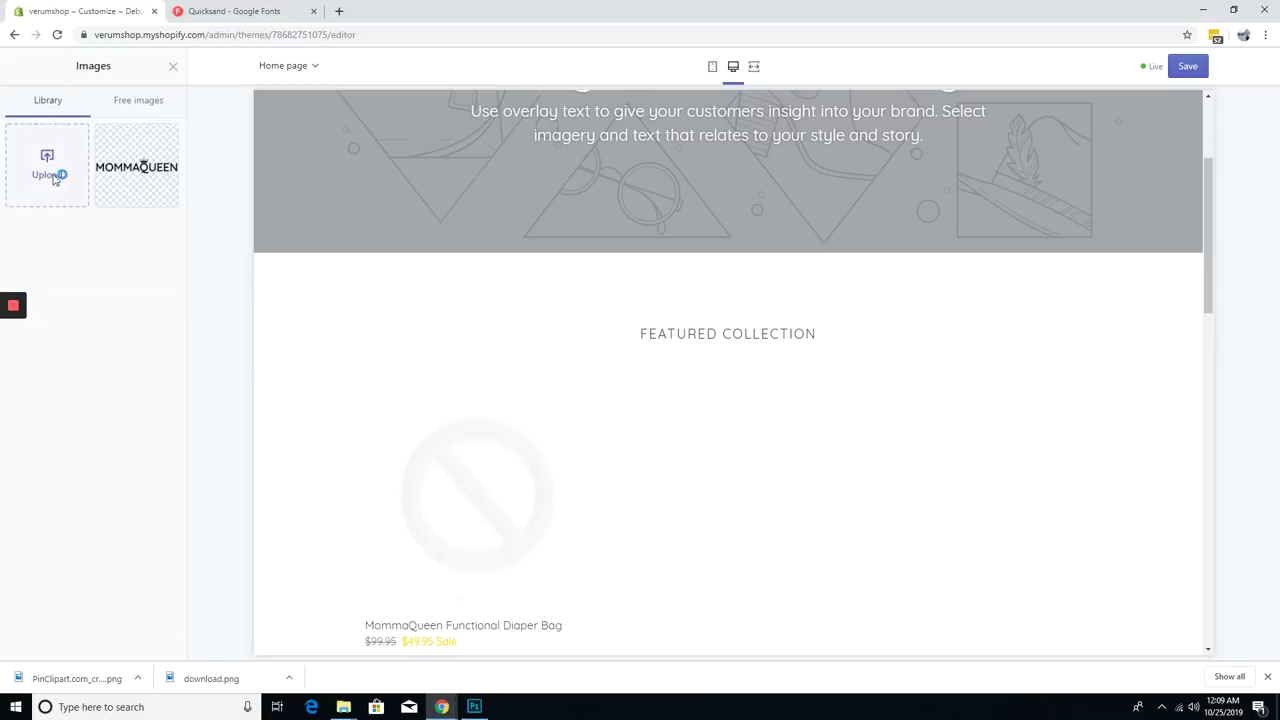
- Upload the crown image as the Shopify store favicon
left_click(152, 160)
left_click(160, 639)
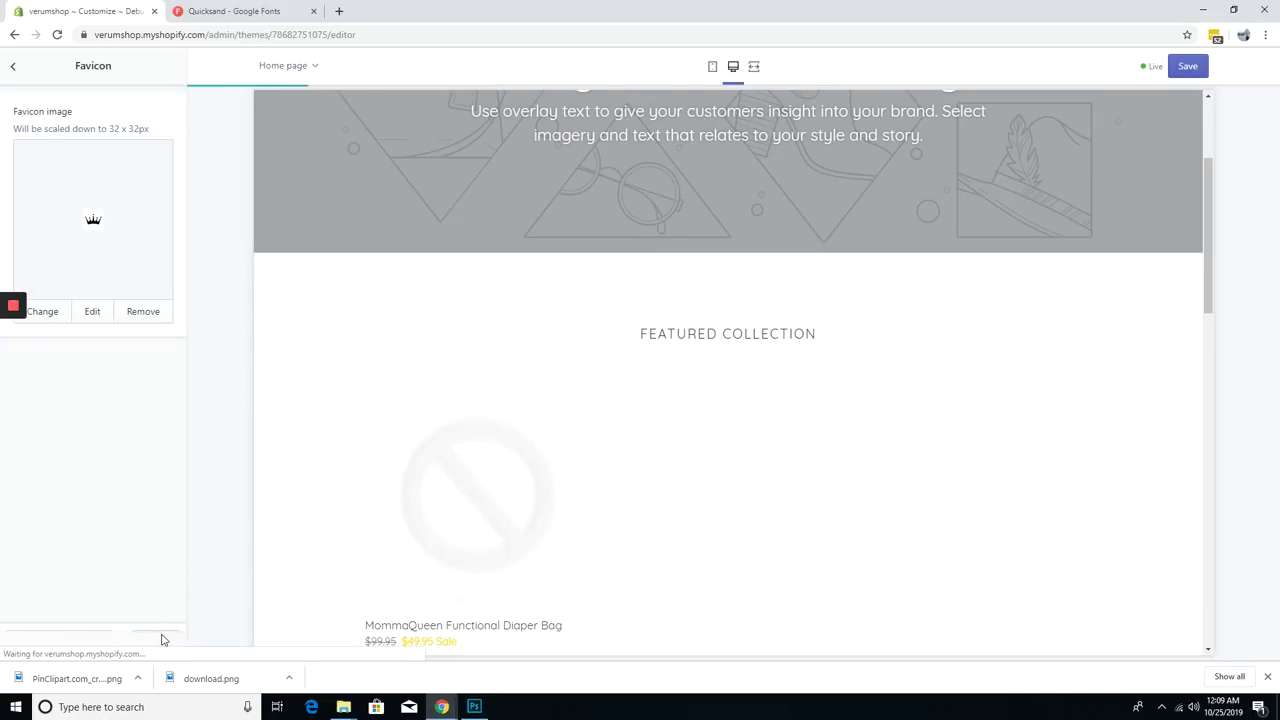
left_click(14, 66)
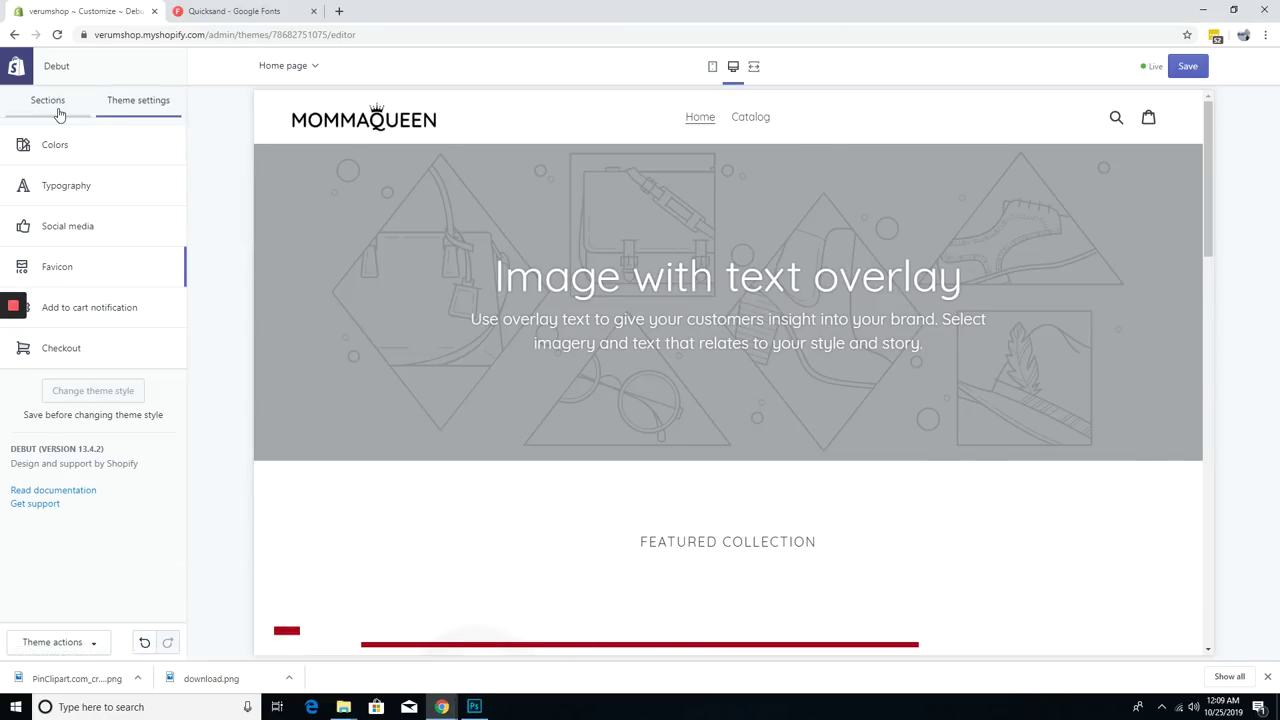
left_click(50, 101)
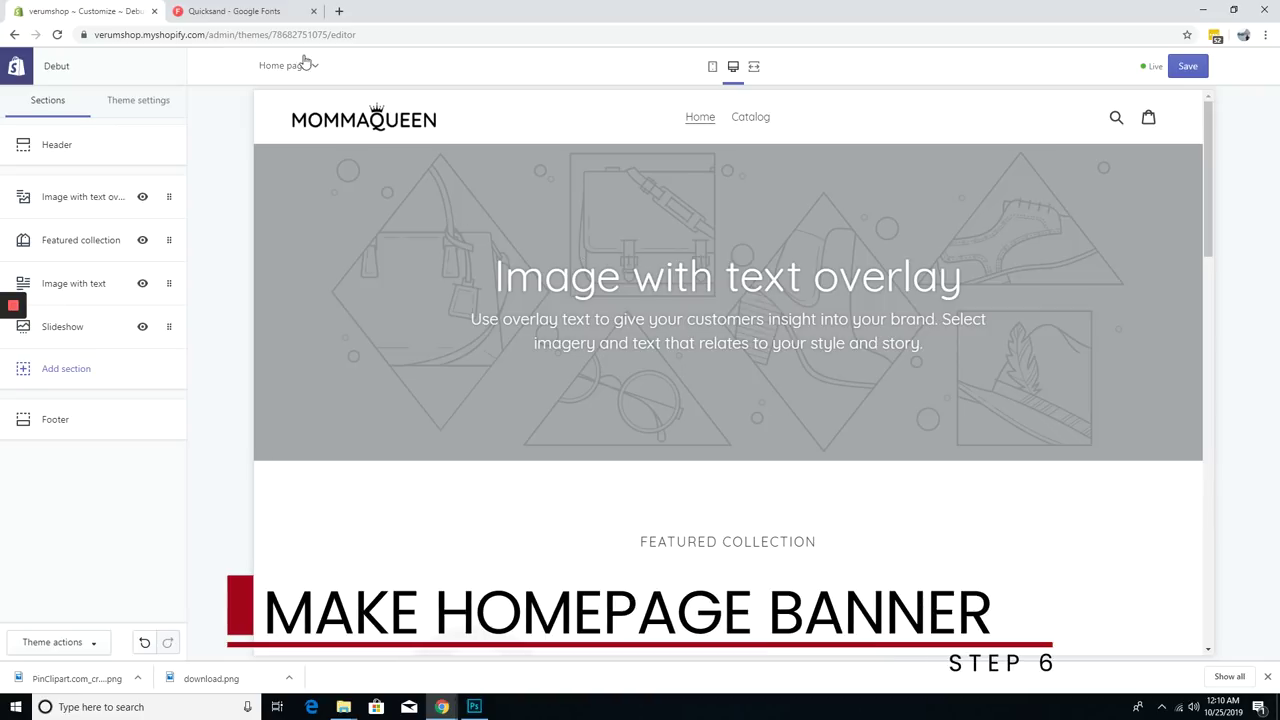
- Check the homepage at phone width, then move the Slideshow section to the top
left_click(712, 72)
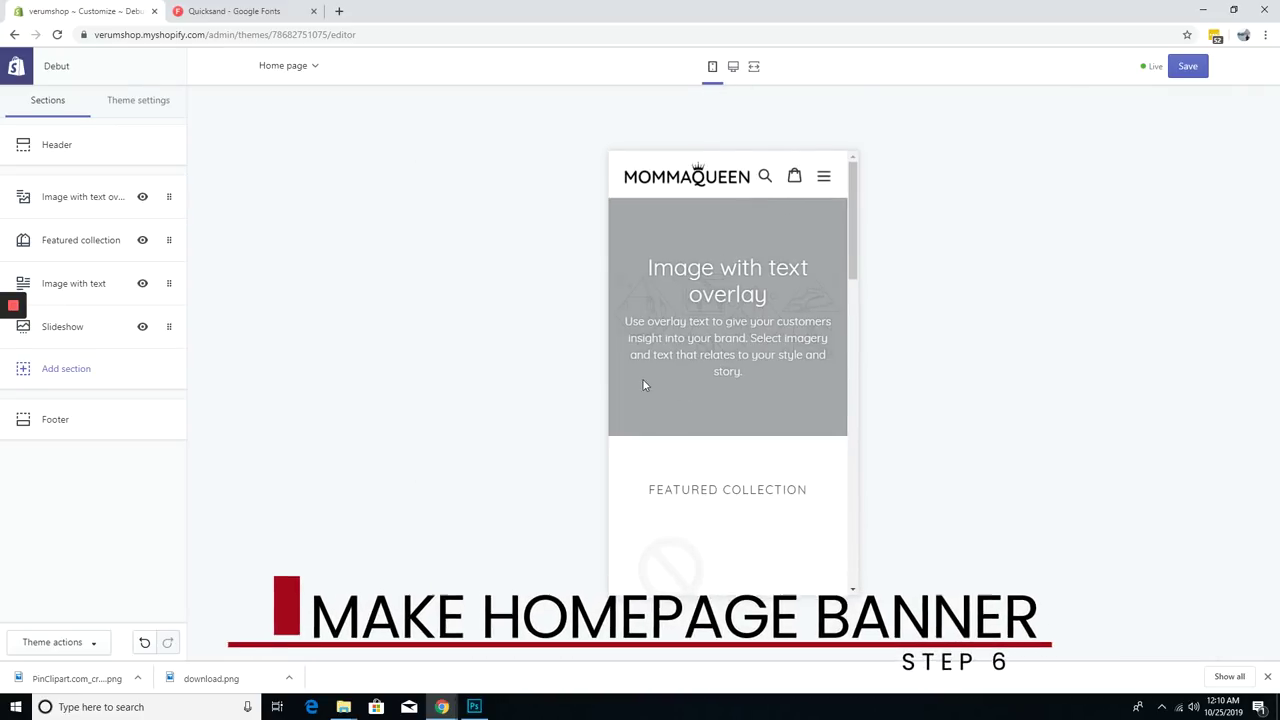
scroll(663, 392, "down", 10)
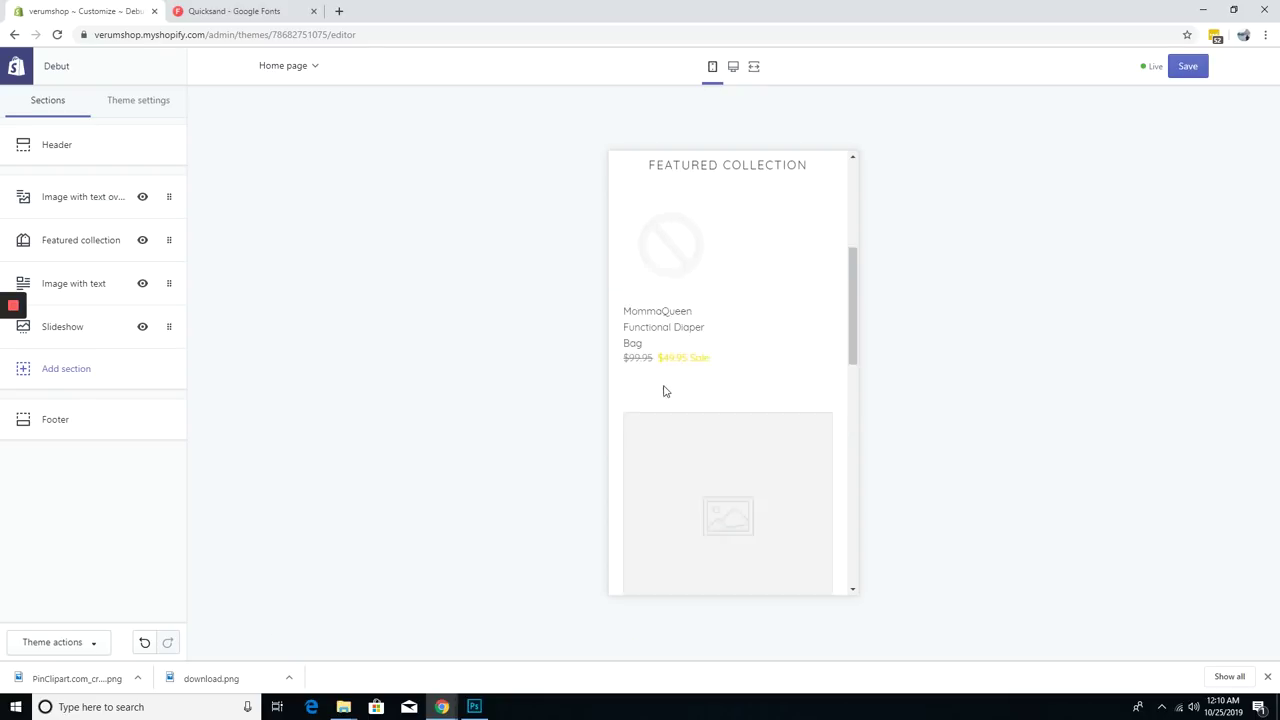
scroll(665, 391, "down", 1)
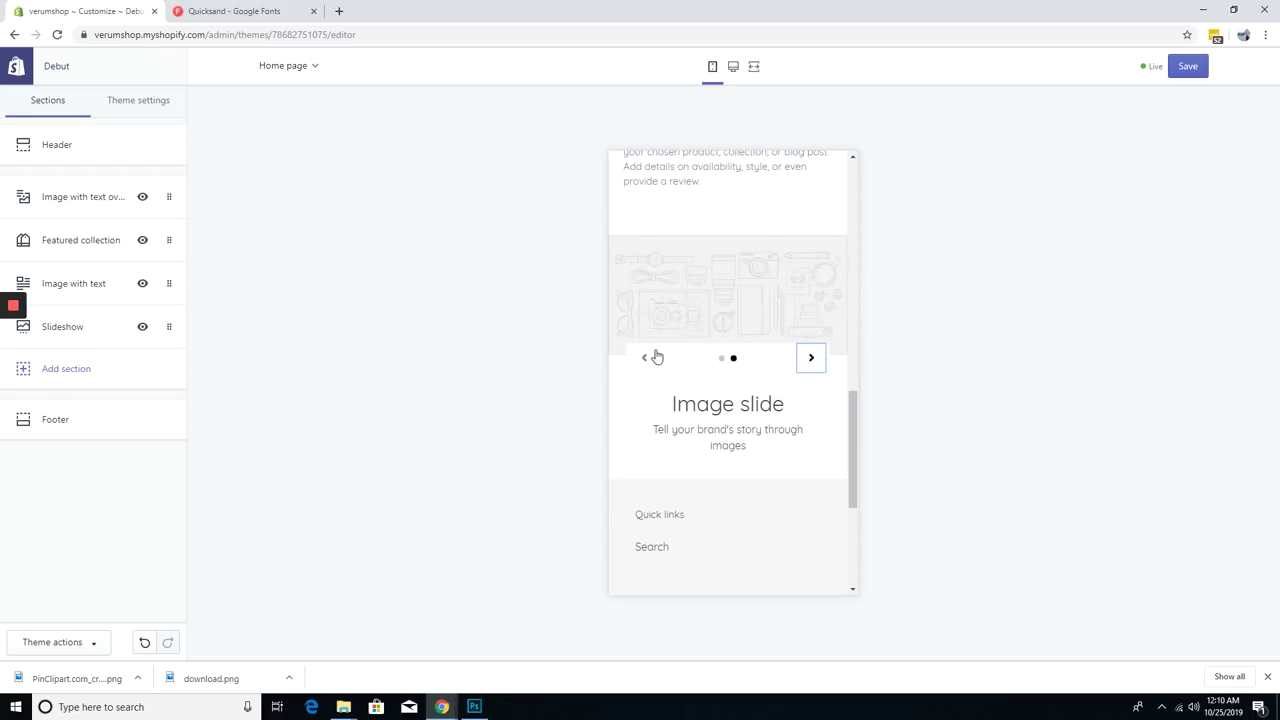
left_click(733, 66)
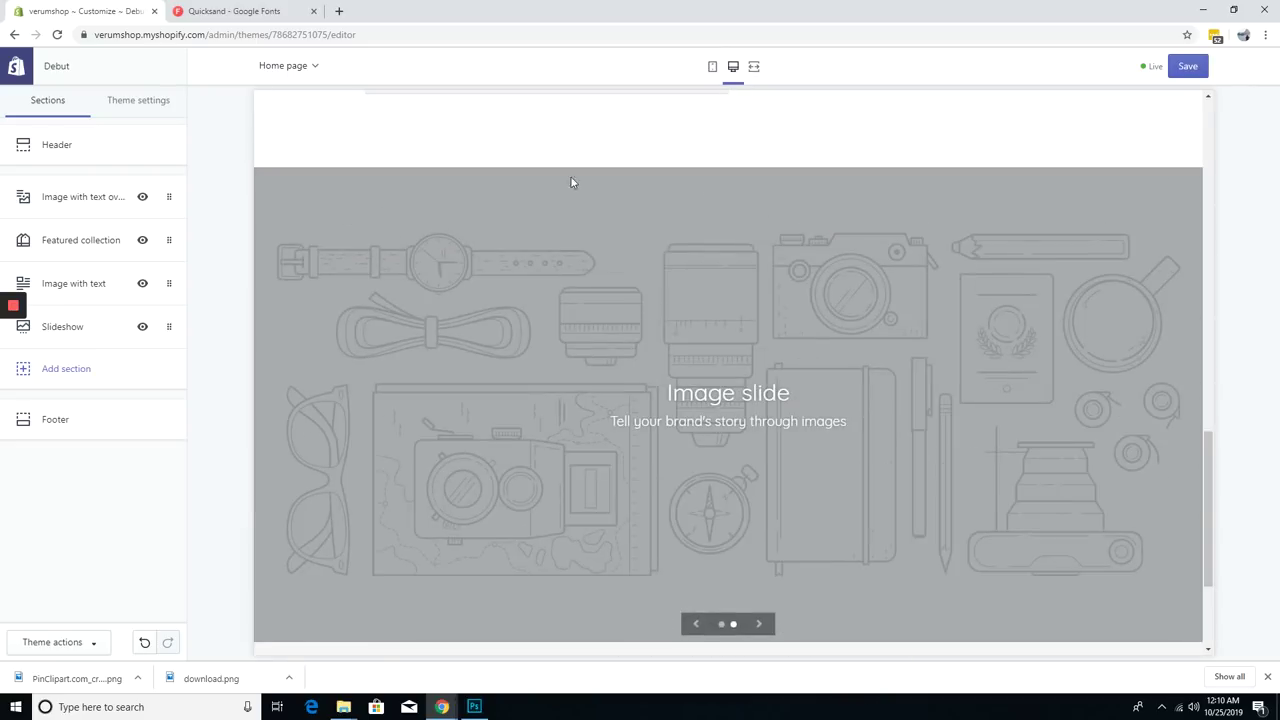
scroll(518, 403, "up", 1)
left_click_drag(167, 326, 167, 197)
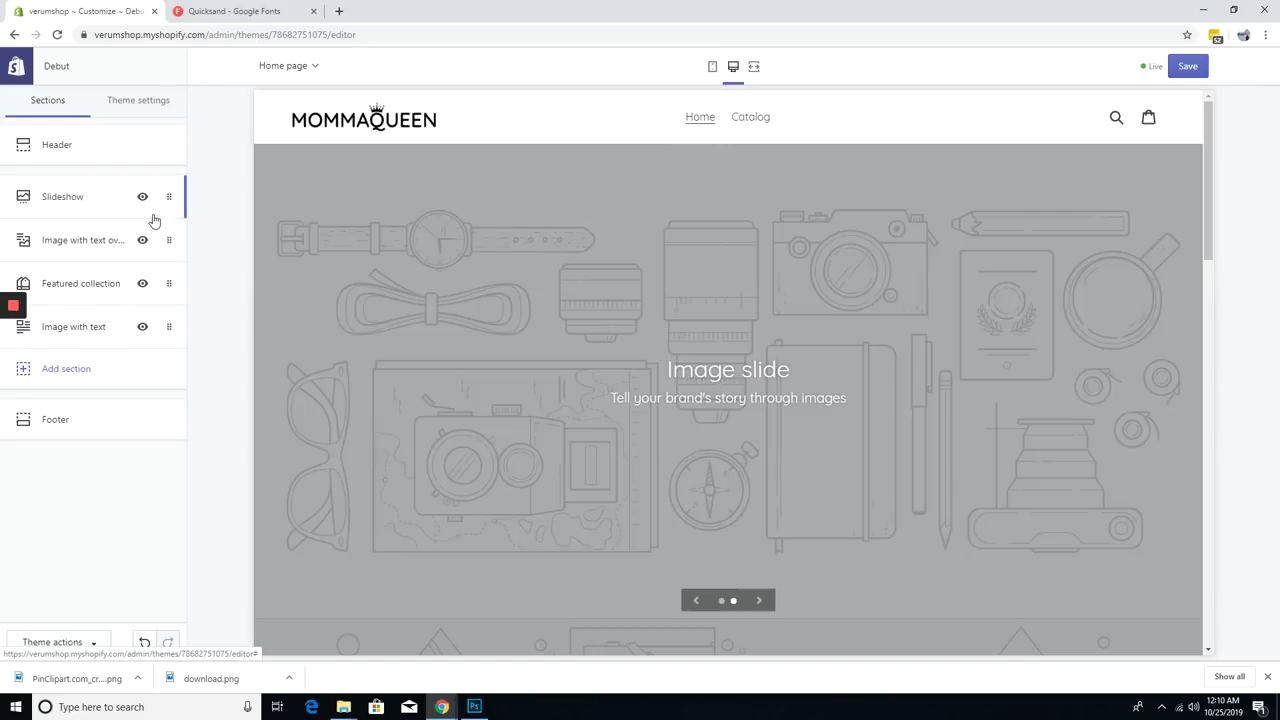
- Remove the Image with text overlay section and the Slideshow's second image slide
left_click(83, 240)
scroll(85, 385, "down", 3)
left_click(61, 599)
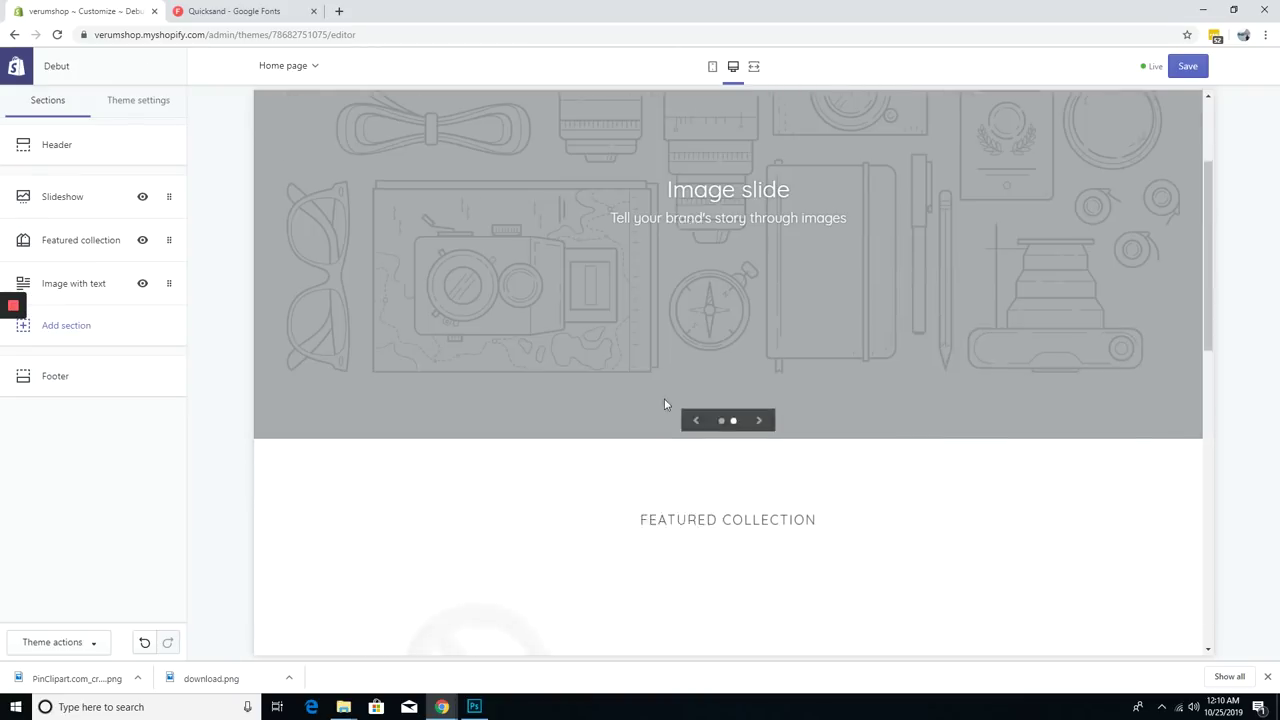
left_click(86, 289)
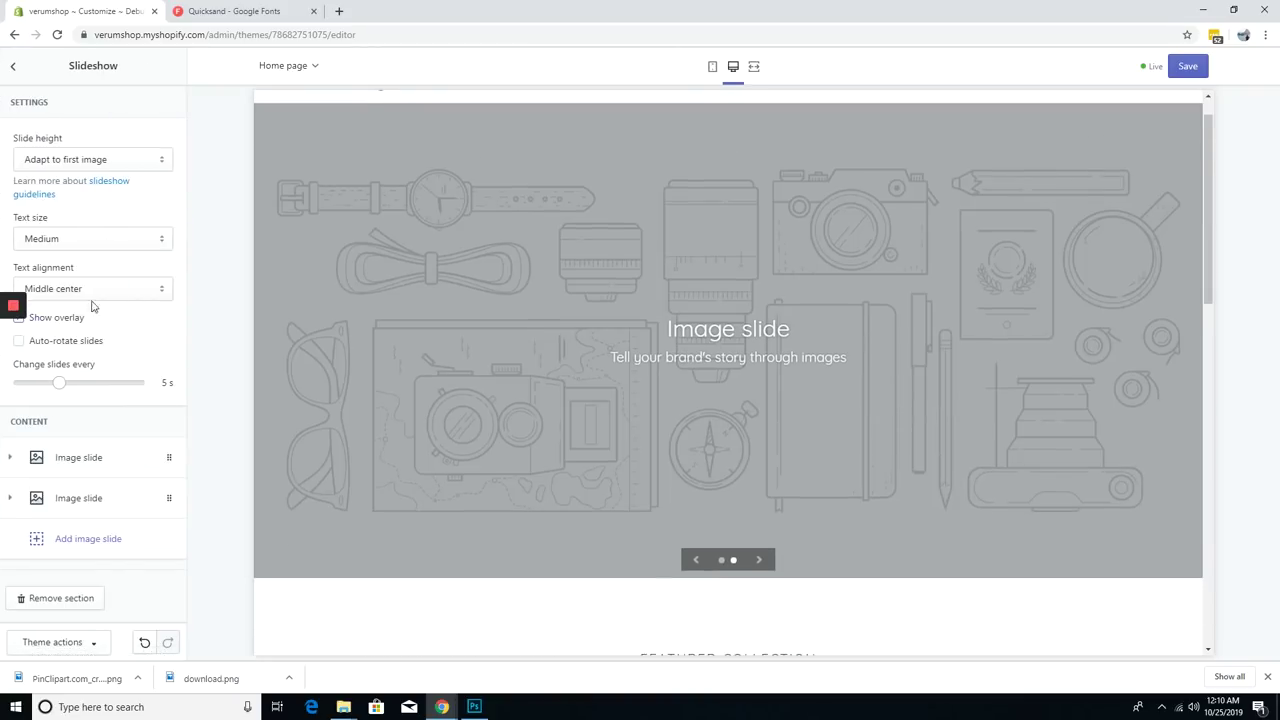
left_click(14, 502)
left_click(52, 566)
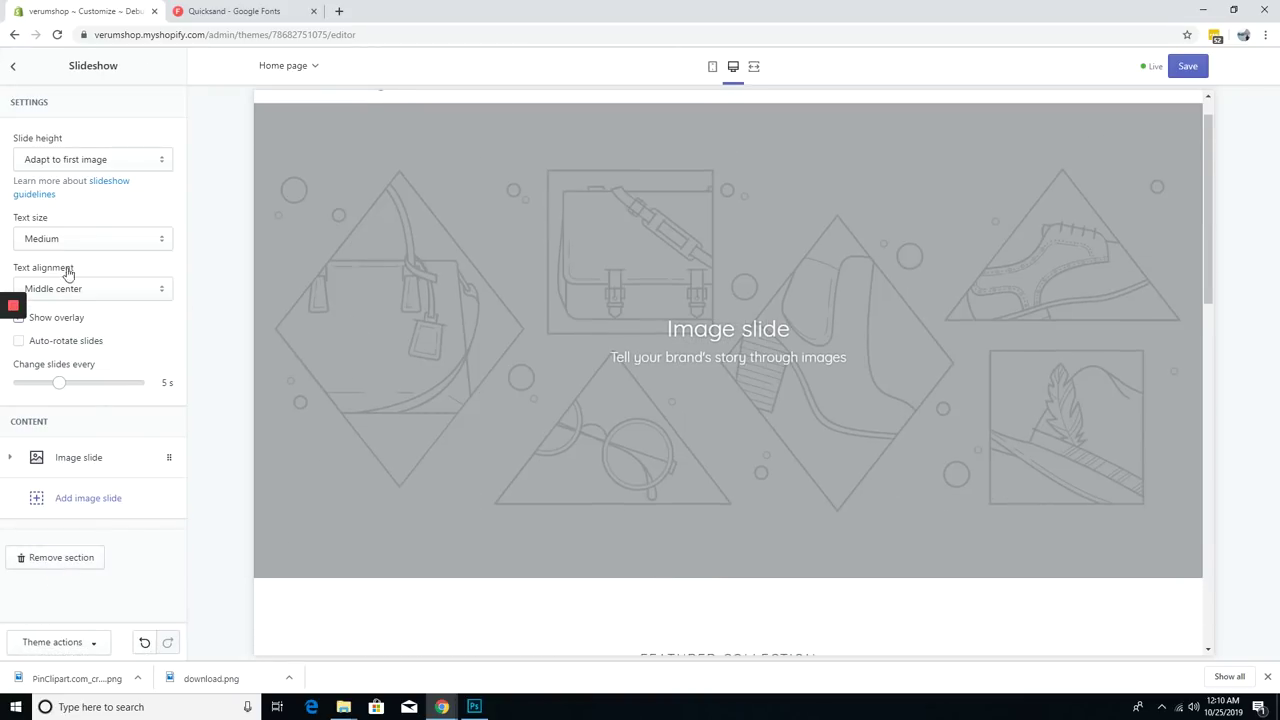
- Keep the Adapt to first image height and clear the remaining slide's subheading
left_click(73, 162)
left_click(64, 177)
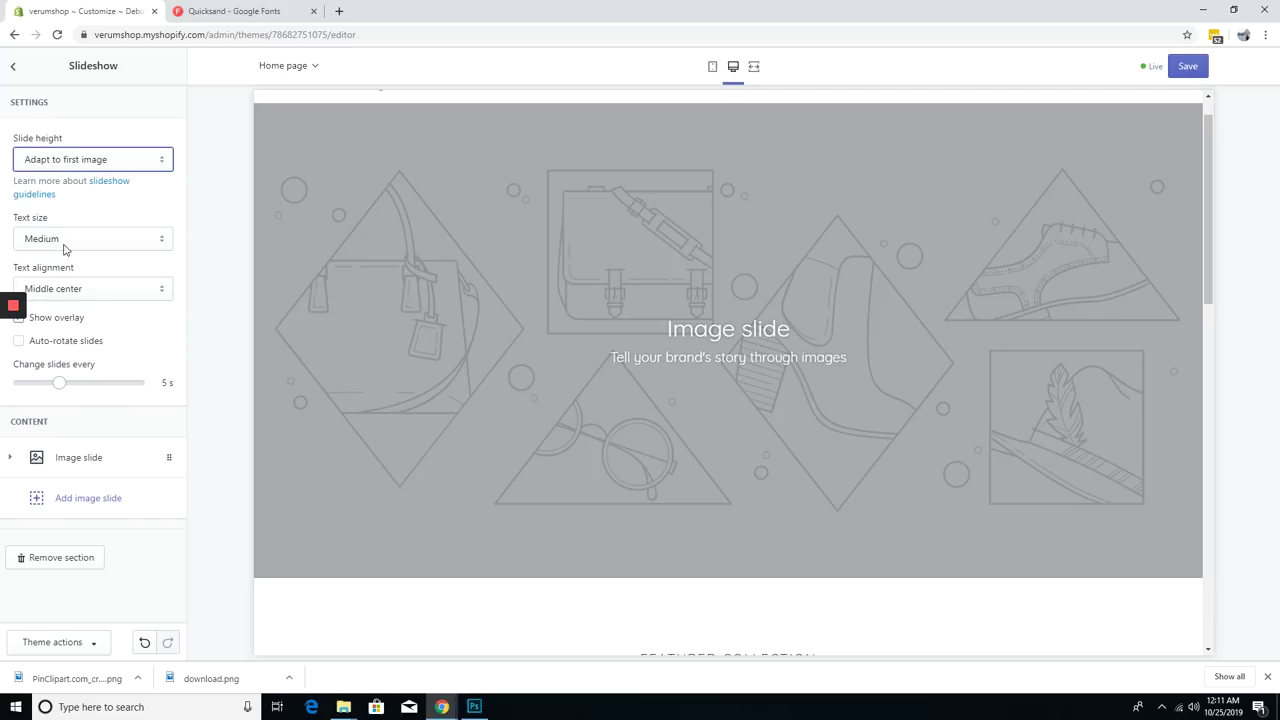
left_click(137, 466)
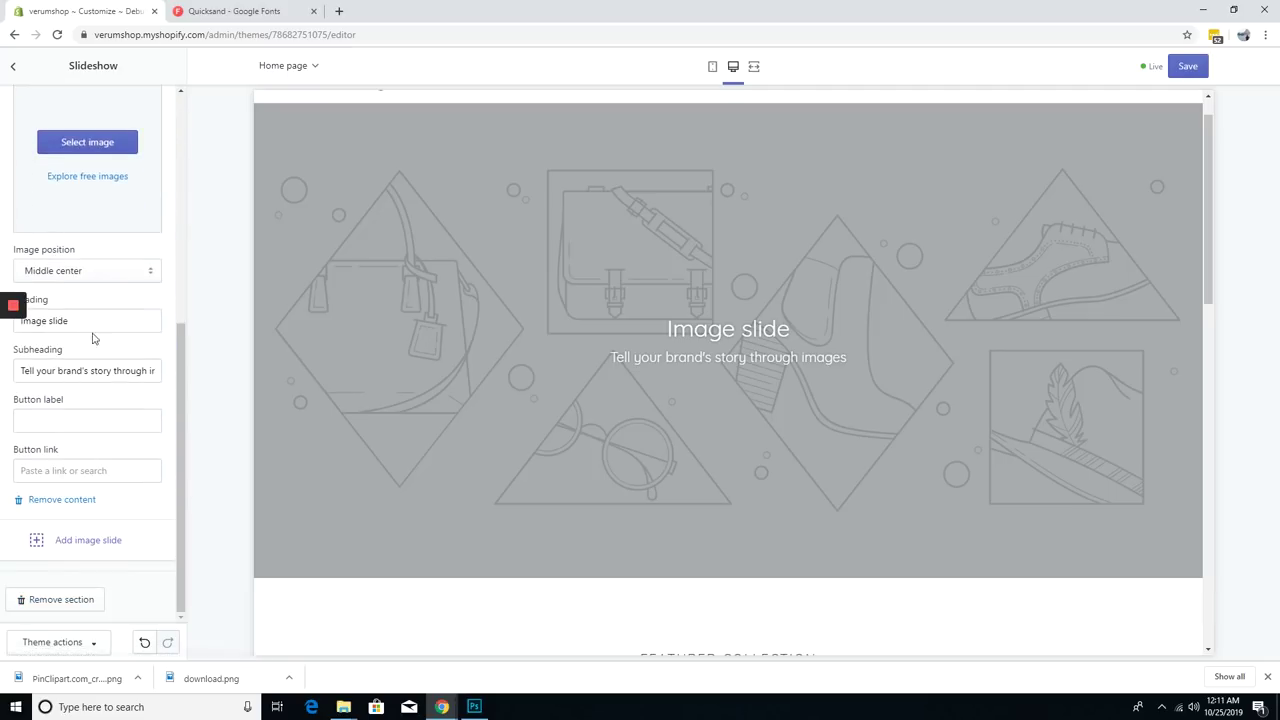
triple_click(124, 370)
key("BackSpace")
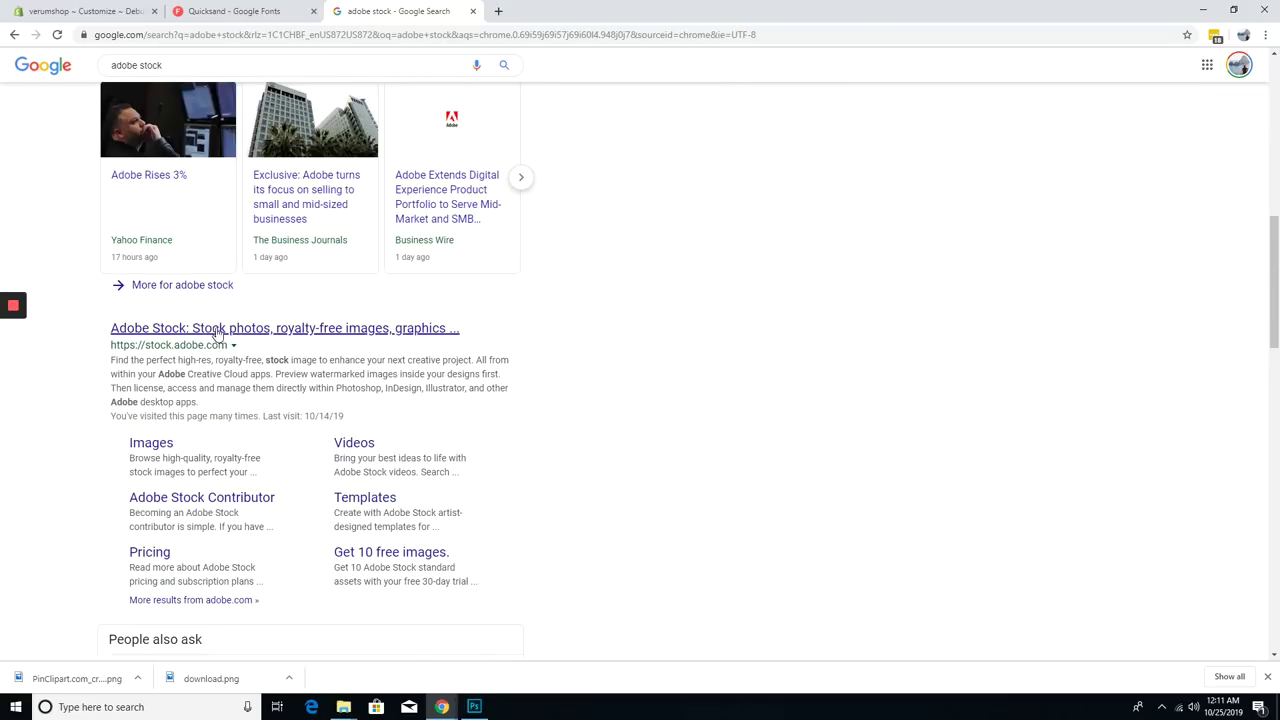
- Search Adobe Stock for 'mom with stroller' and browse the results
left_click(200, 327)
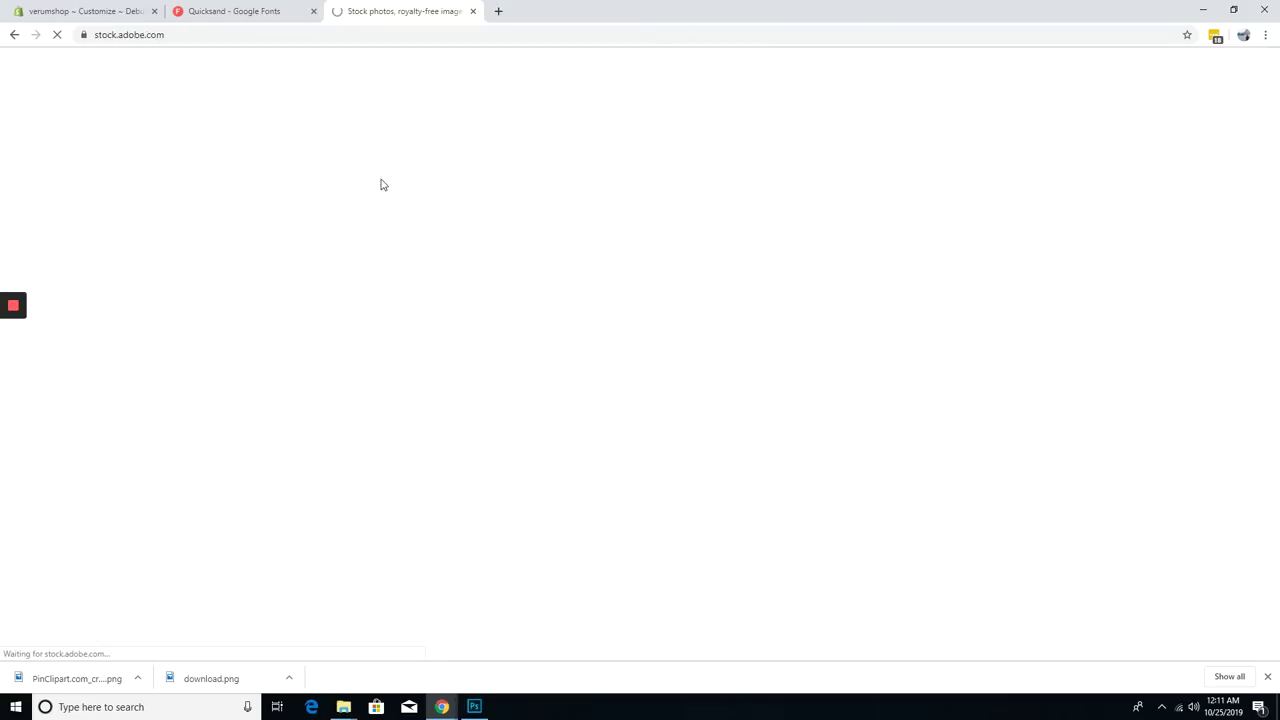
left_click(507, 276)
type("mom with stroller")
key("Return")
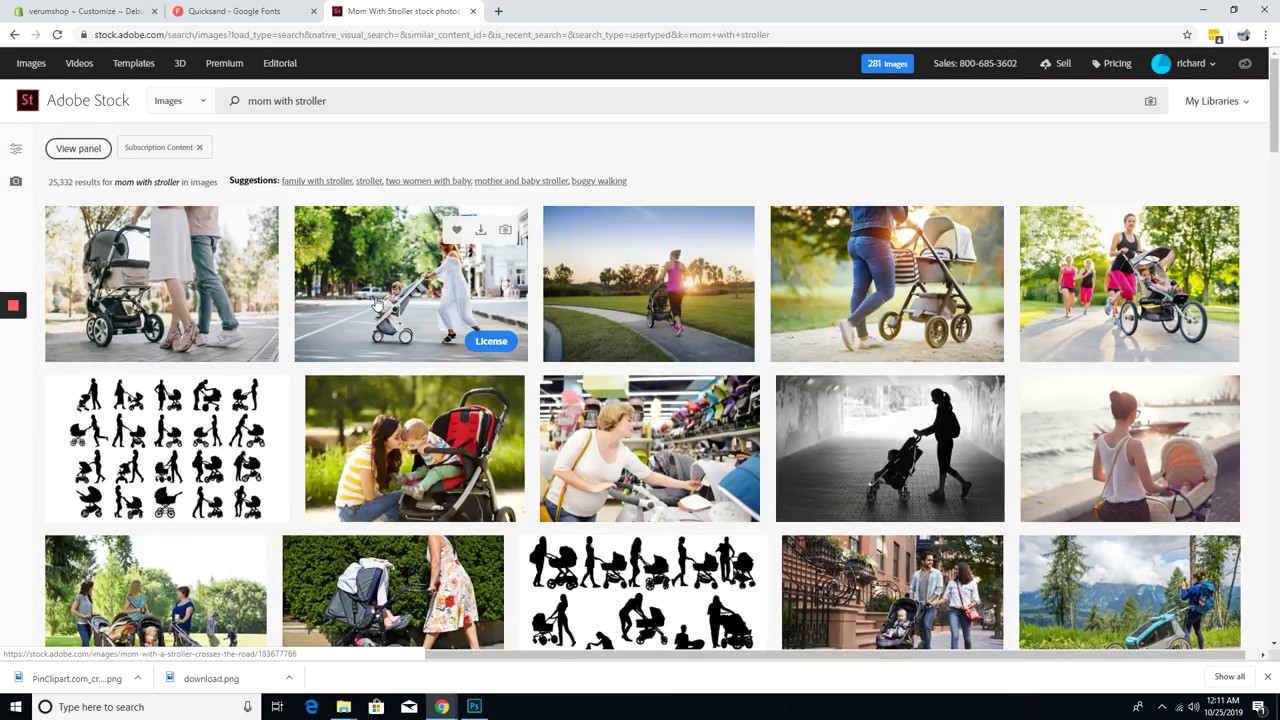
scroll(700, 420, "down", 5)
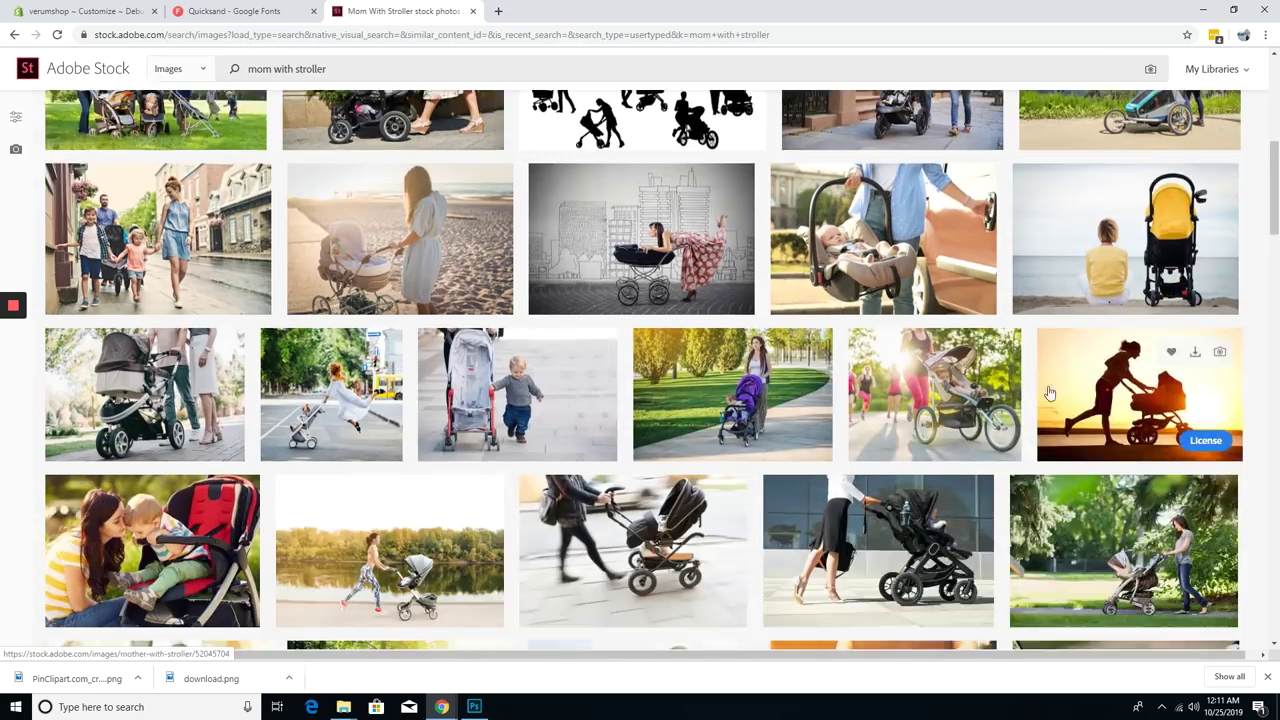
scroll(985, 385, "down", 1)
scroll(222, 395, "down", 15)
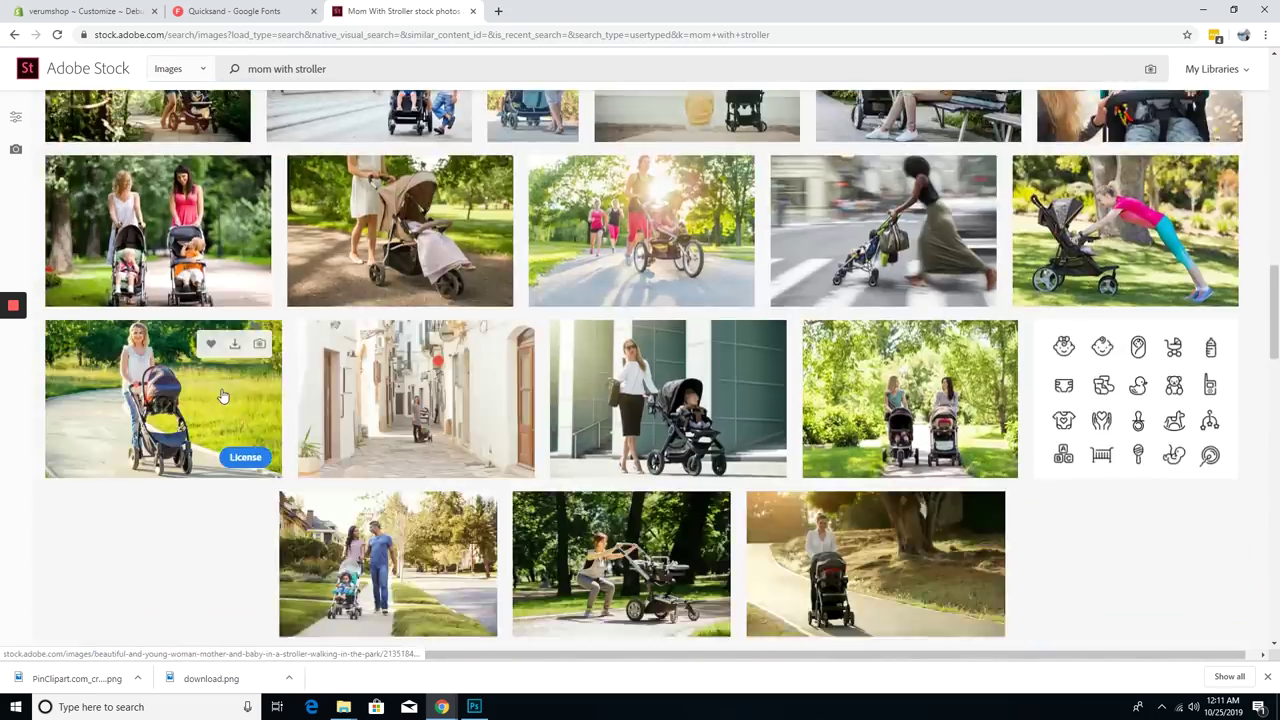
scroll(222, 395, "down", 5)
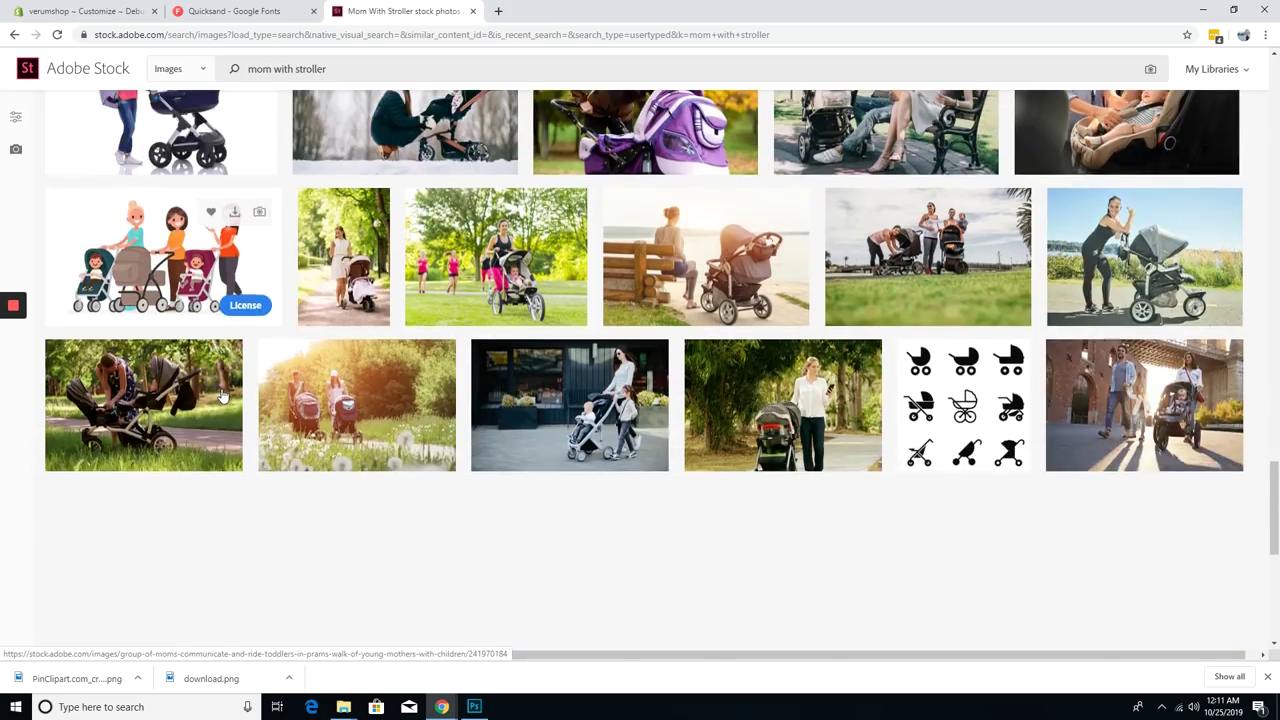
scroll(222, 395, "up", 2)
scroll(222, 395, "up", 20)
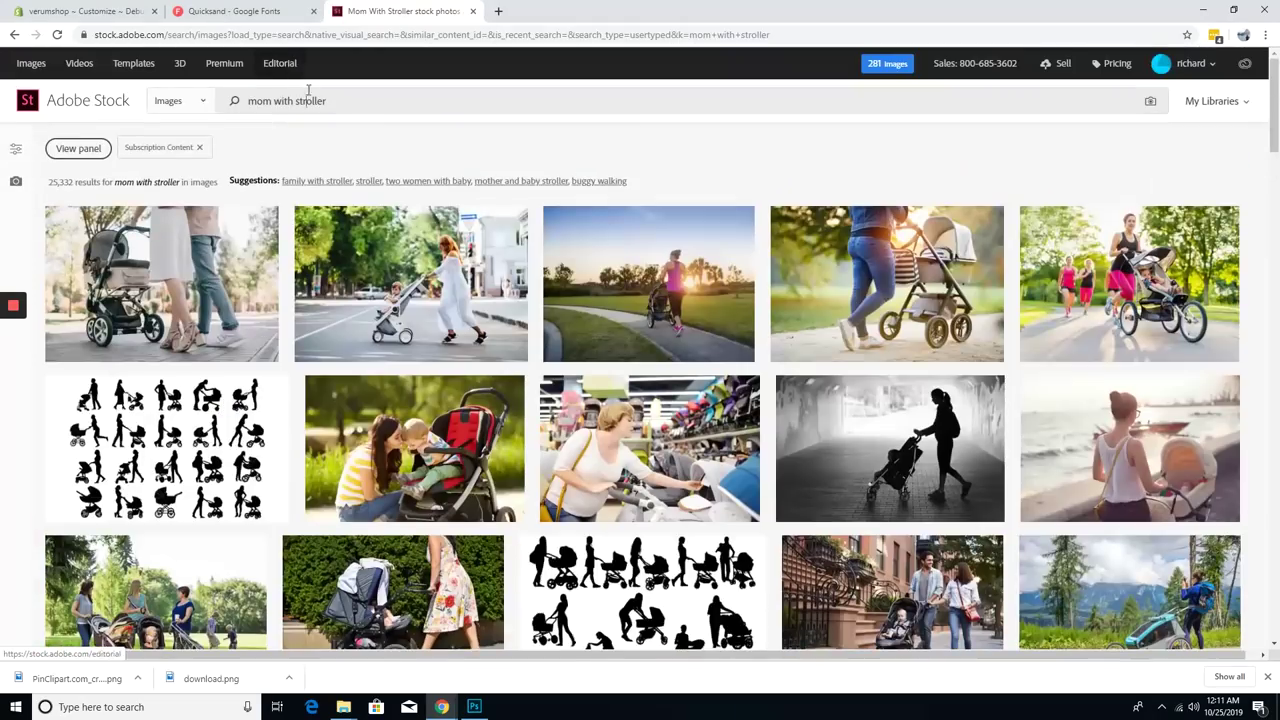
- Refine the search to 'mom stroller', then 'stroller', and open the pram photo in Photoshop
left_click(308, 90)
type("mom stroller")
key("Return")
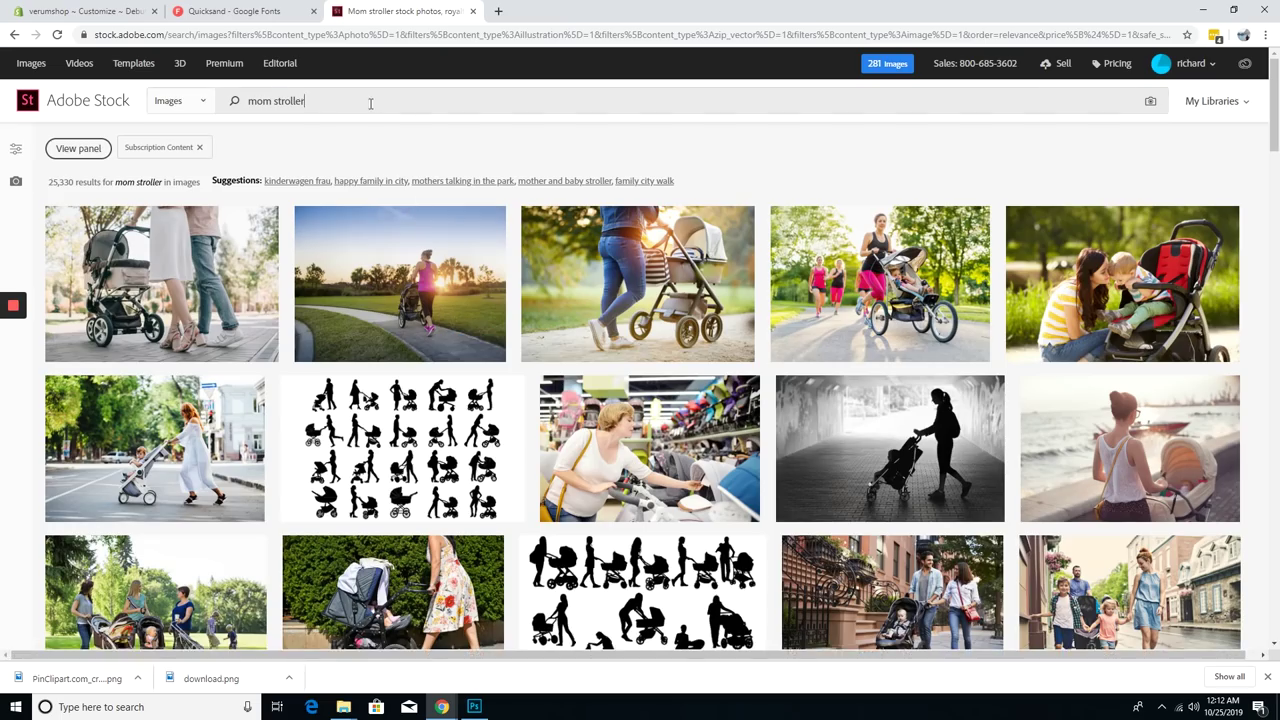
scroll(370, 103, "down", 5)
triple_click(370, 101)
type("stroller")
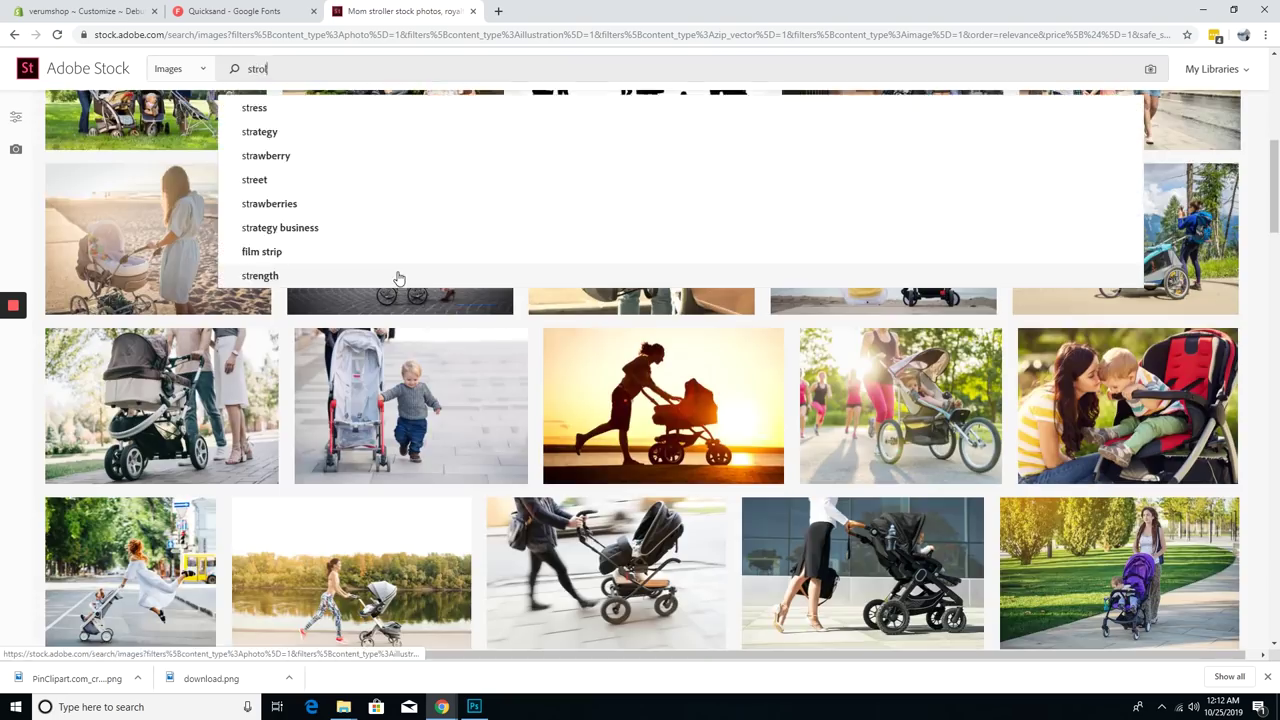
key("Return")
scroll(425, 316, "down", 10)
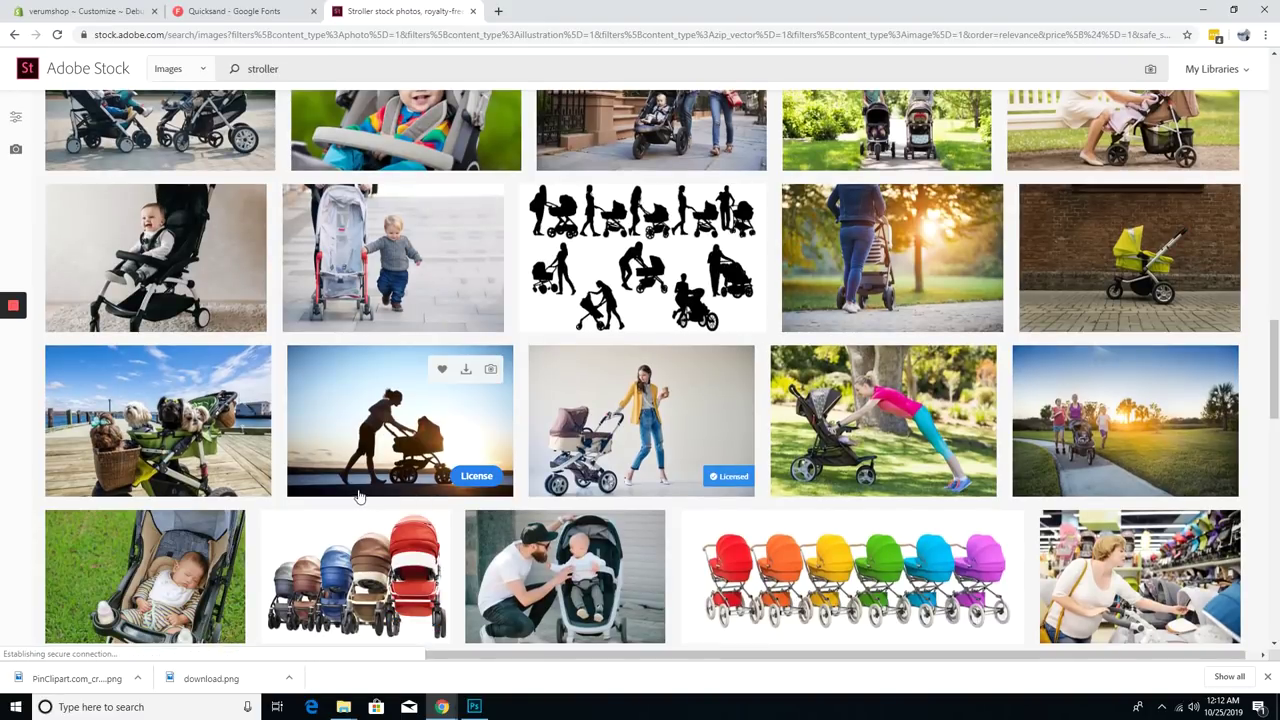
left_click_drag(443, 697, 650, 342)
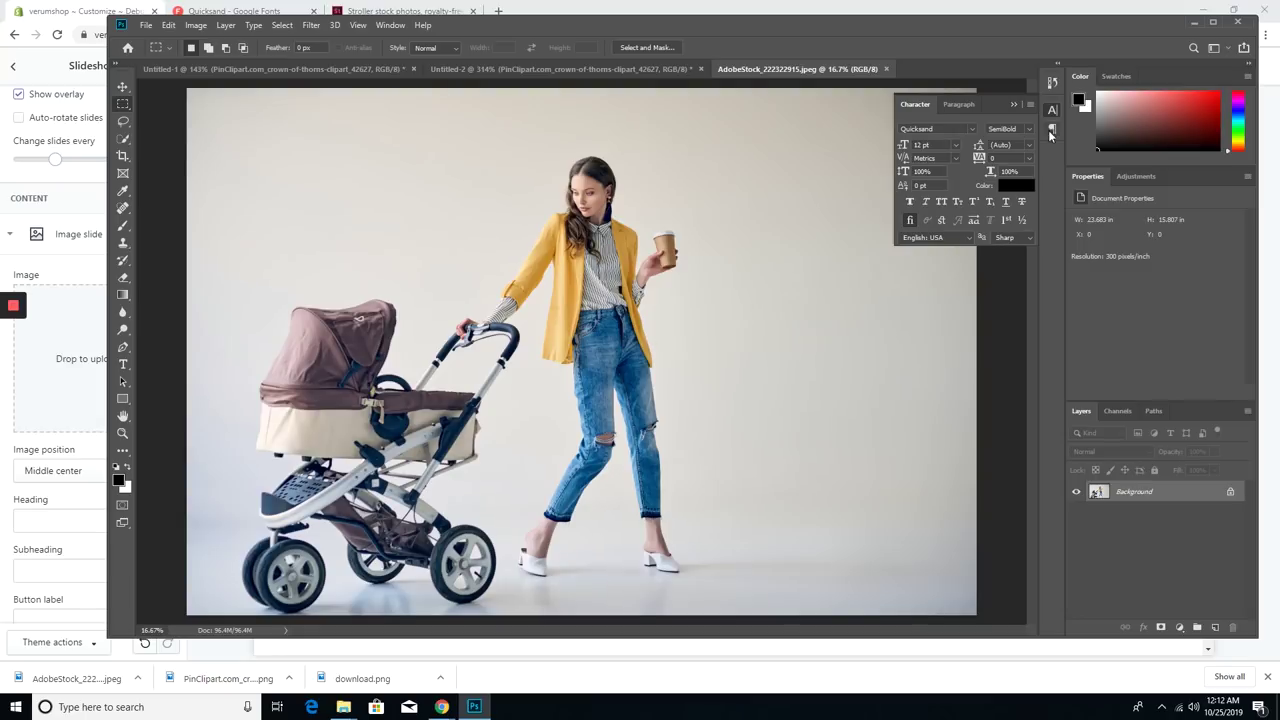
- Add an ALWAYS BE PREPARED text layer beside the woman in Lato Black, right-aligned
left_click(1051, 130)
key("ctrl+minus")
scroll(573, 333, "up", 1)
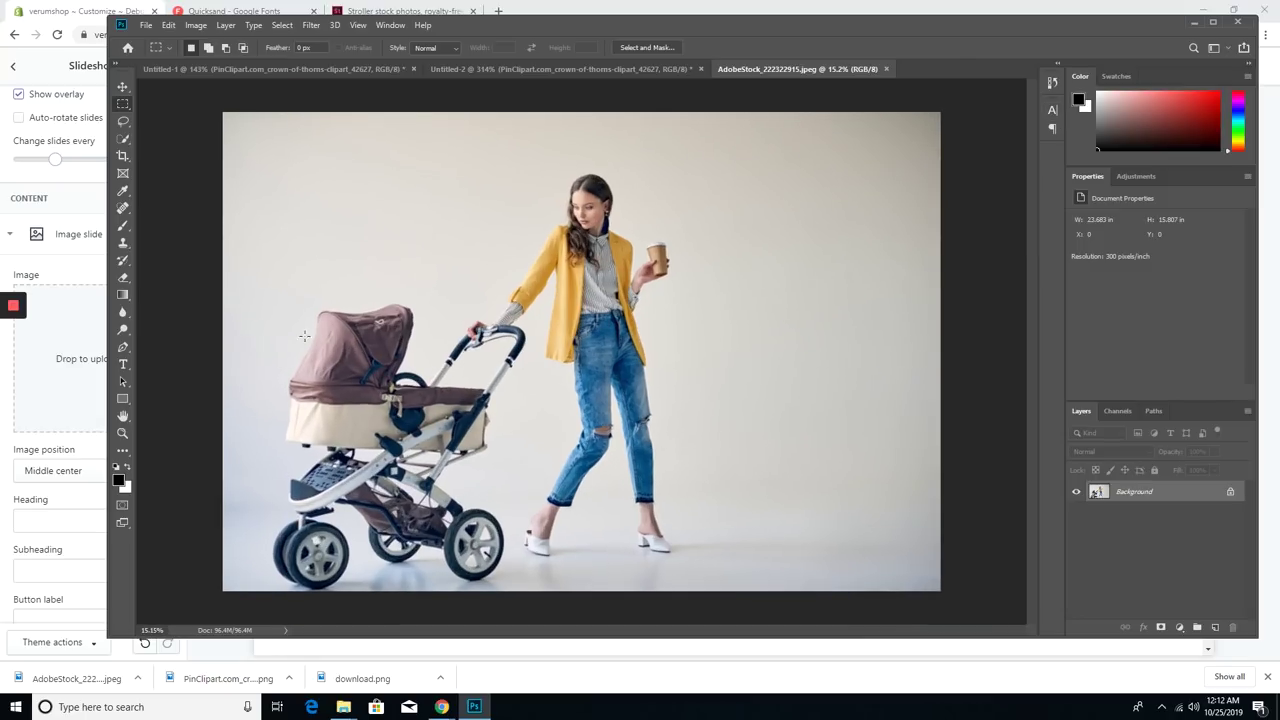
left_click(751, 343)
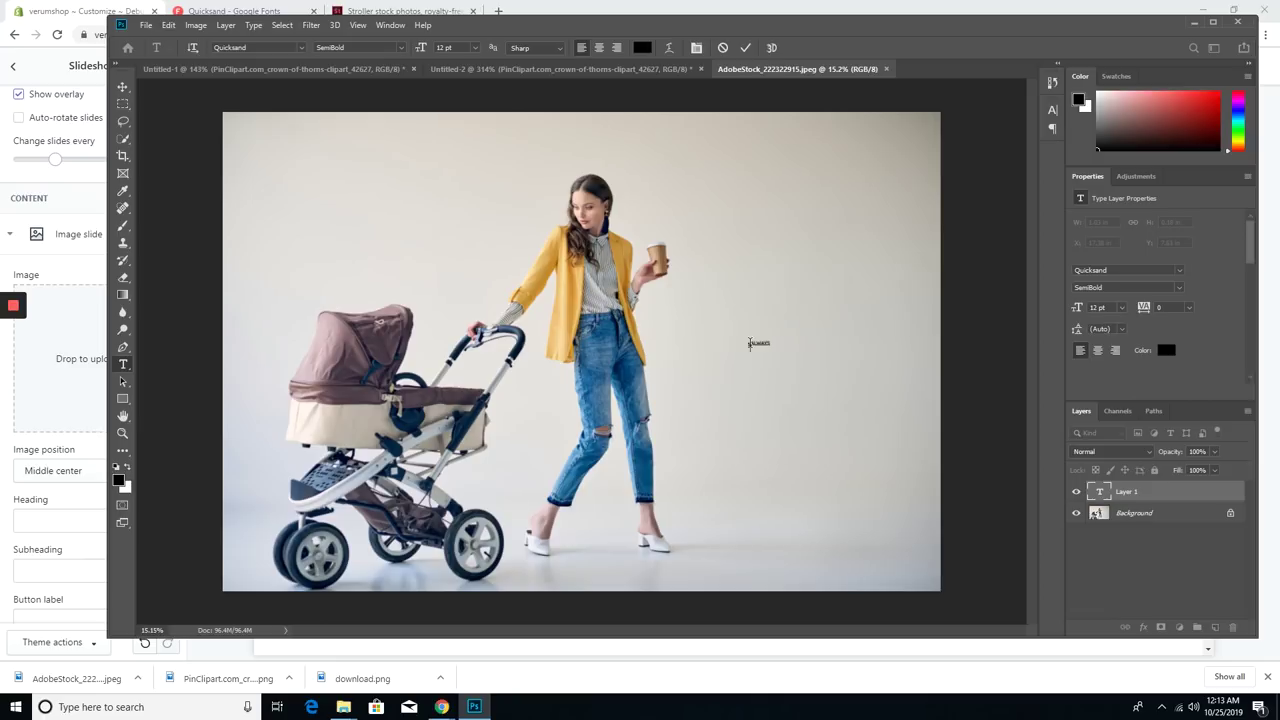
left_click(1052, 110)
left_click_drag(903, 145, 960, 145)
left_click_drag(819, 478, 747, 455)
type("Lato")
left_click(966, 272)
key("ctrl+a")
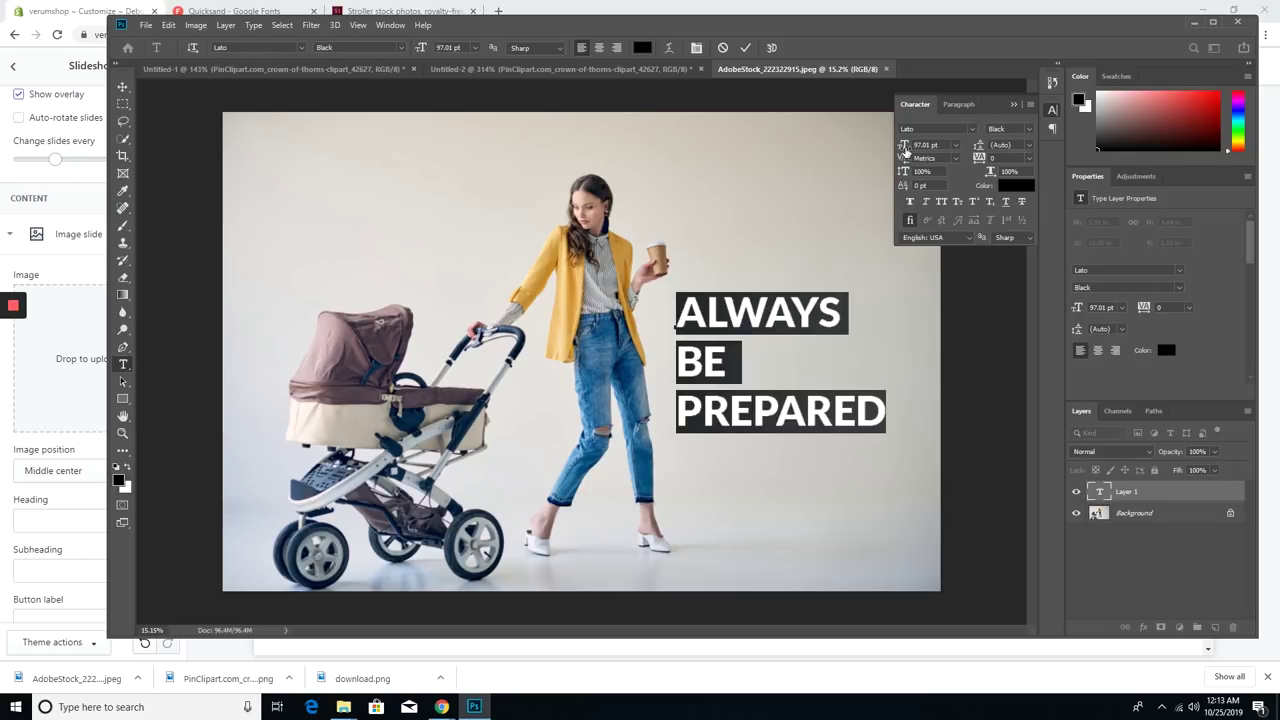
left_click(616, 47)
left_click_drag(789, 443, 877, 449)
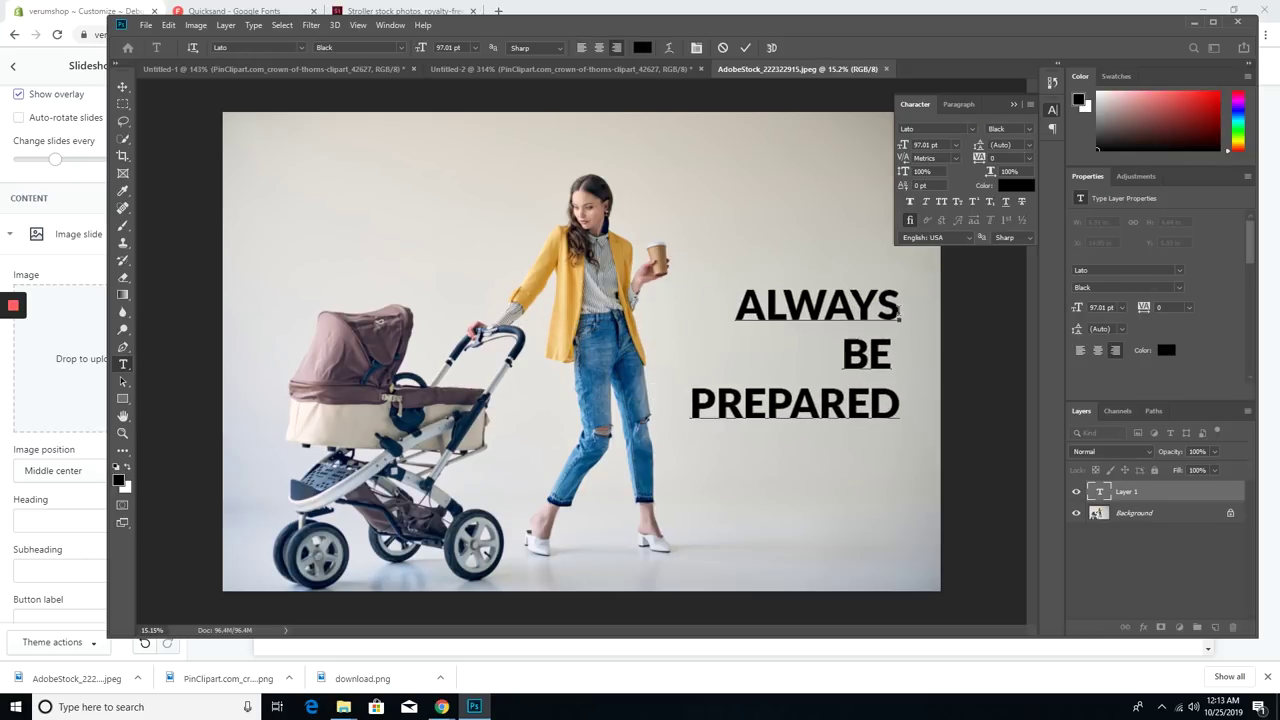
- Make the text white (ffffff), enlarge it to about 161 pt, and spread the lines slightly
left_click(642, 47)
type("ffffff")
key("Return")
left_click_drag(904, 146, 949, 148)
left_click(911, 356)
key("BackSpace")
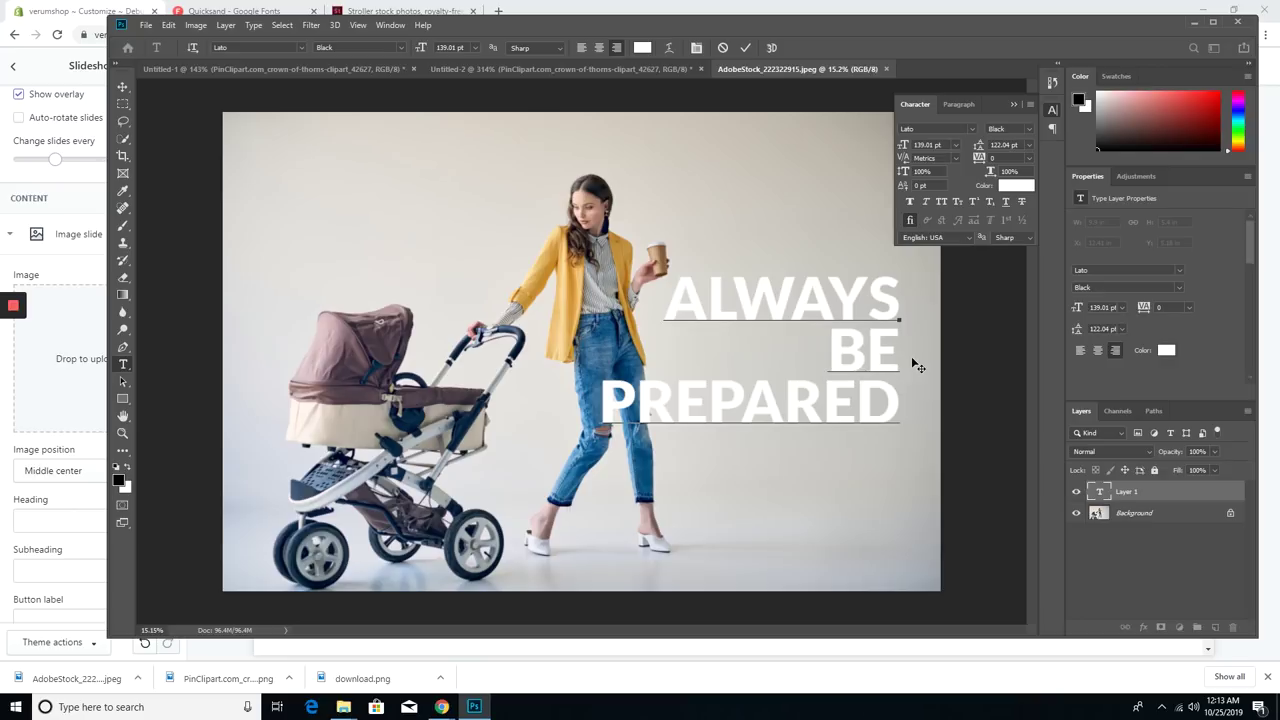
key("ctrl+a")
left_click_drag(904, 145, 989, 148)
left_click(890, 396)
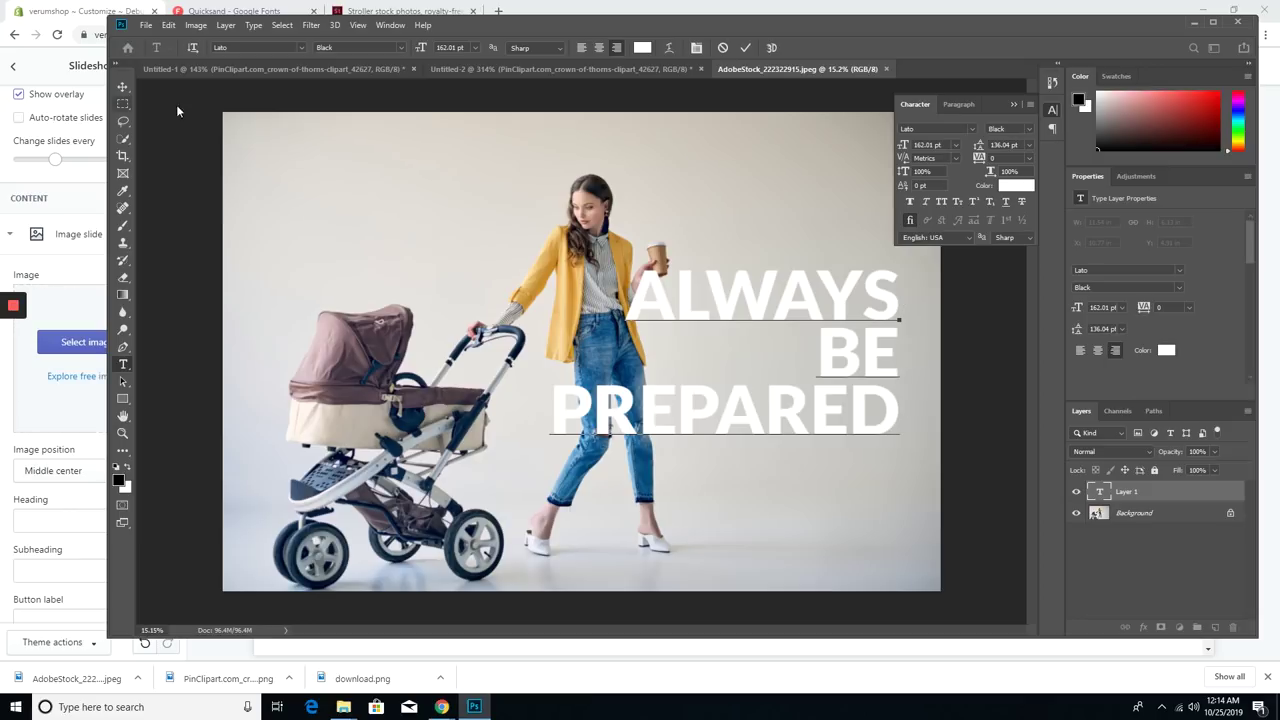
- Nudge the text right and centre it vertically on the stroller photo
left_click(123, 87)
left_click_drag(820, 357, 847, 364)
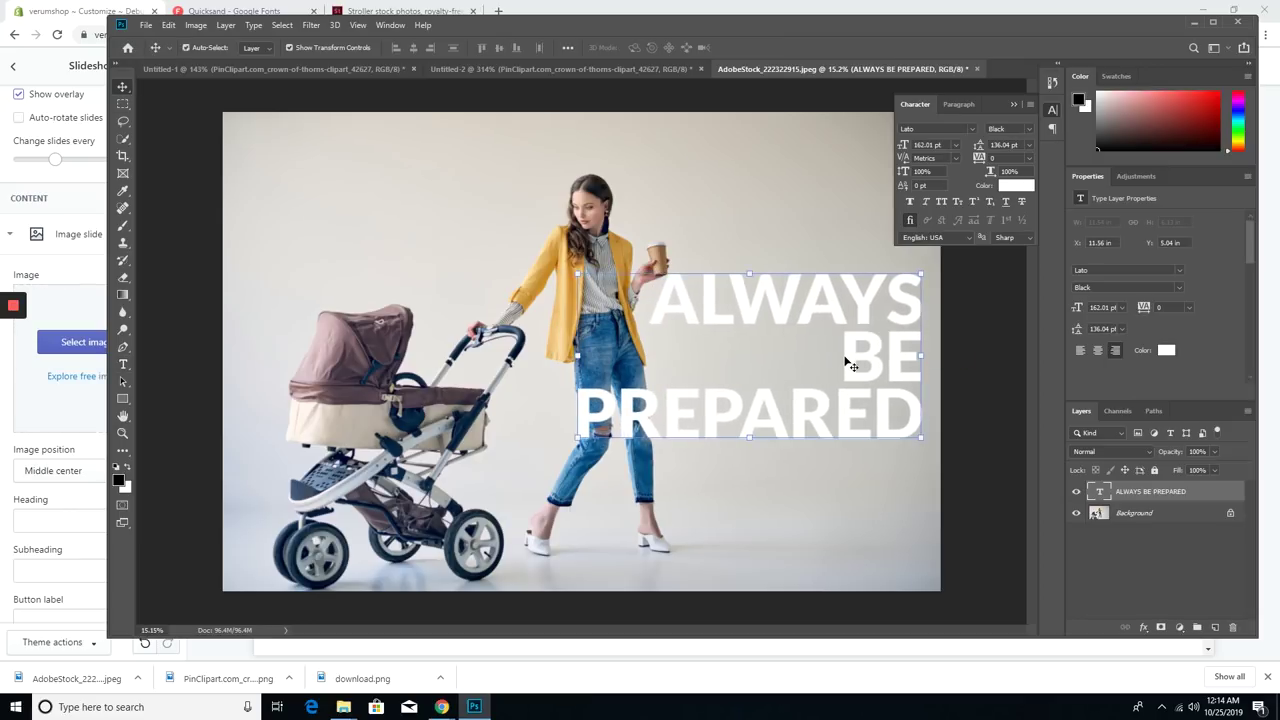
left_click(1119, 515, "shift")
left_click(499, 50)
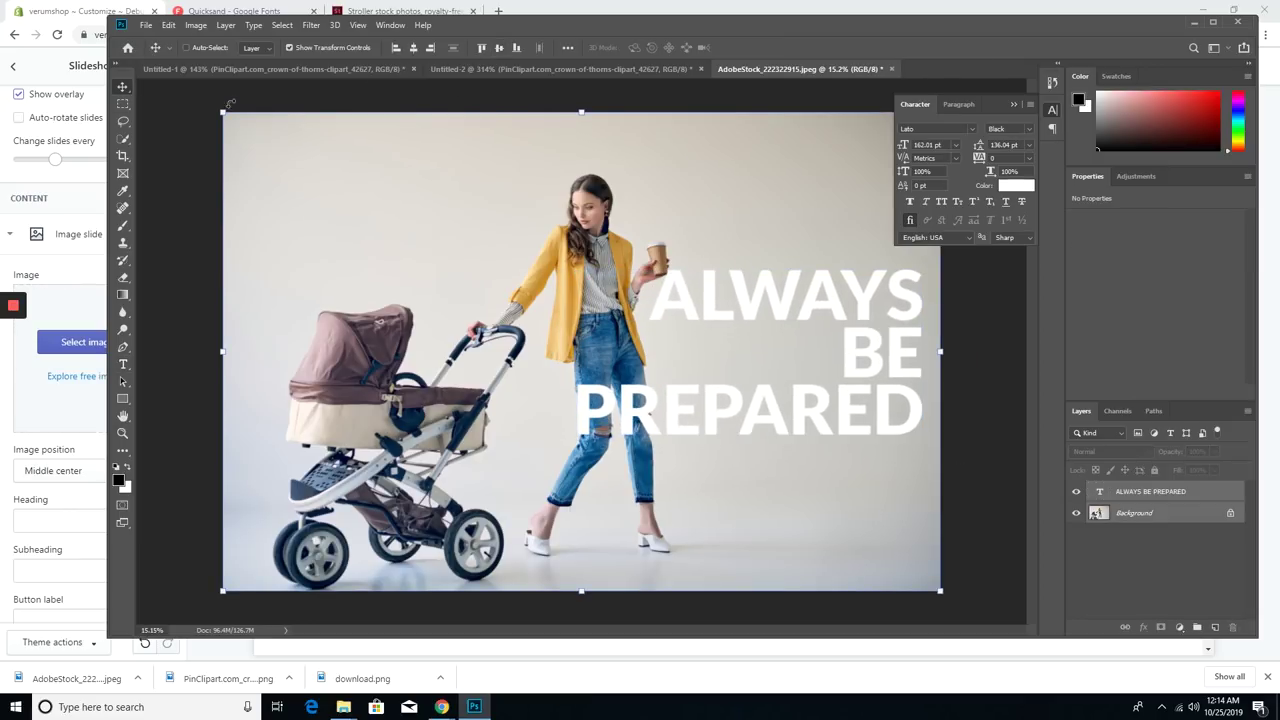
- Save a JPEG copy of the banner to the Desktop
key("ctrl+shift+s")
left_click(465, 323)
left_click(300, 420)
left_click(161, 114)
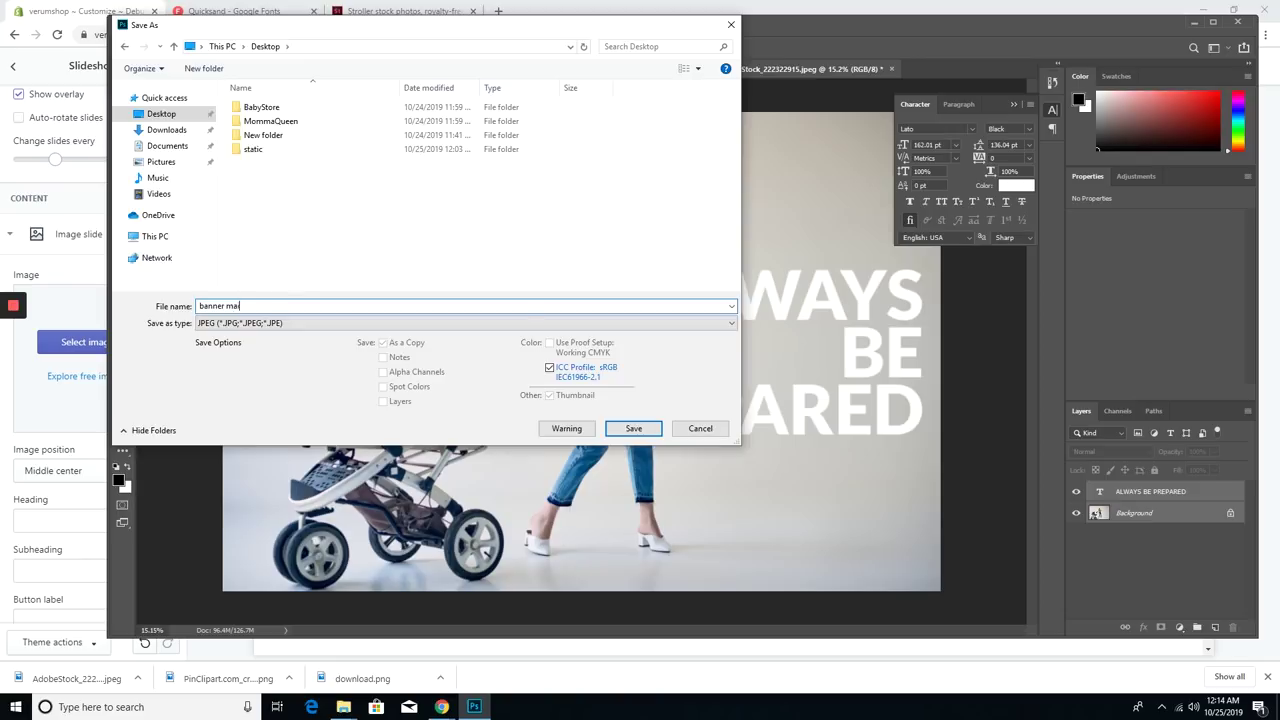
key("Return")
left_click(713, 175)
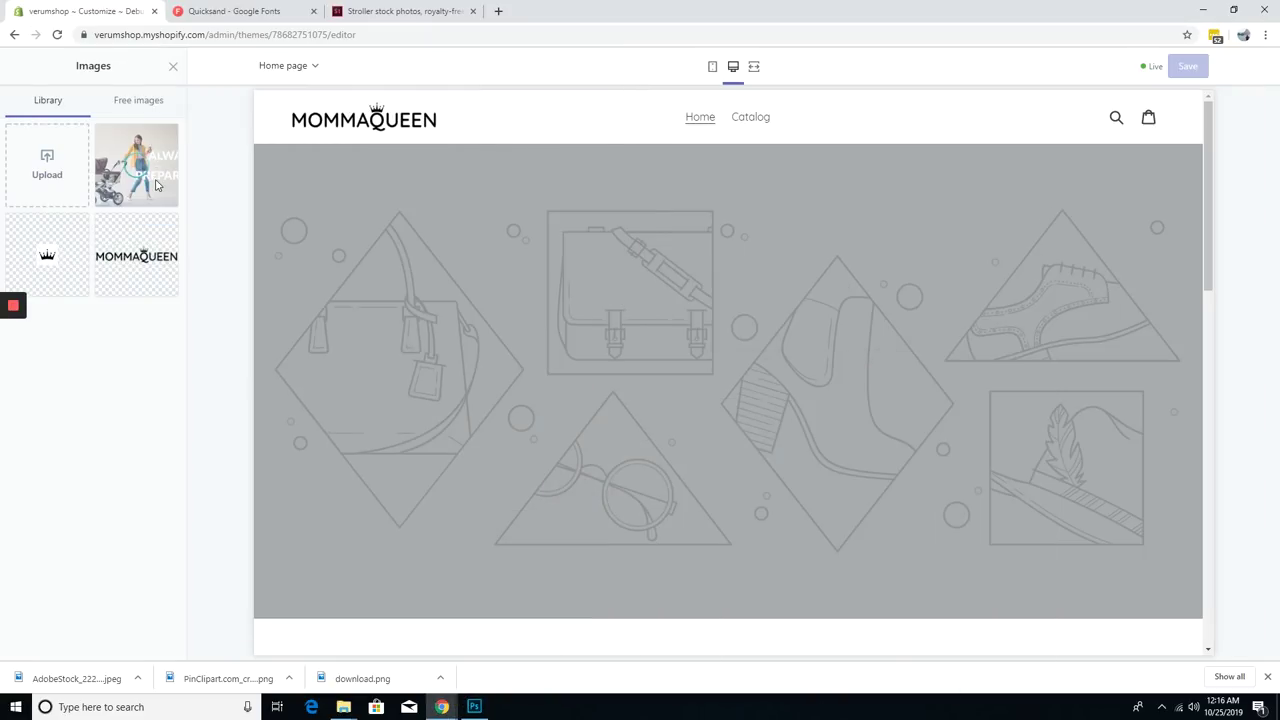
- Use the new banner as the Shopify slideshow image
left_click(155, 185)
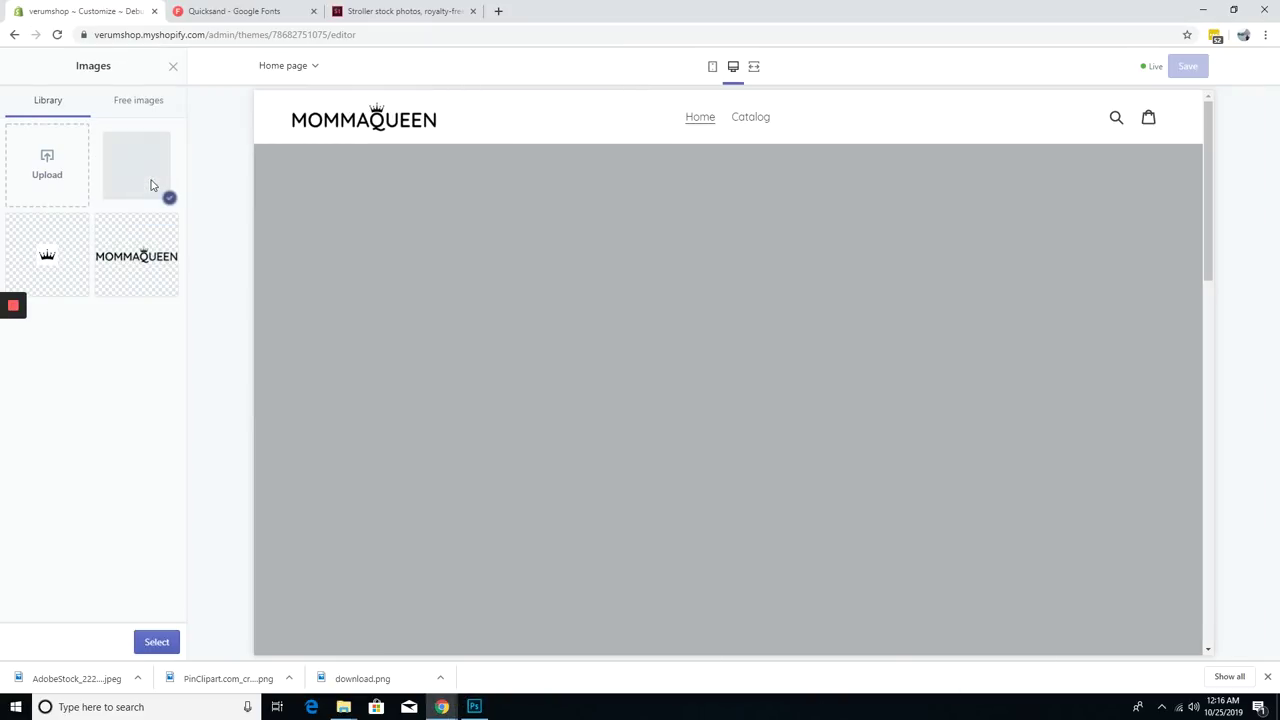
left_click(155, 641)
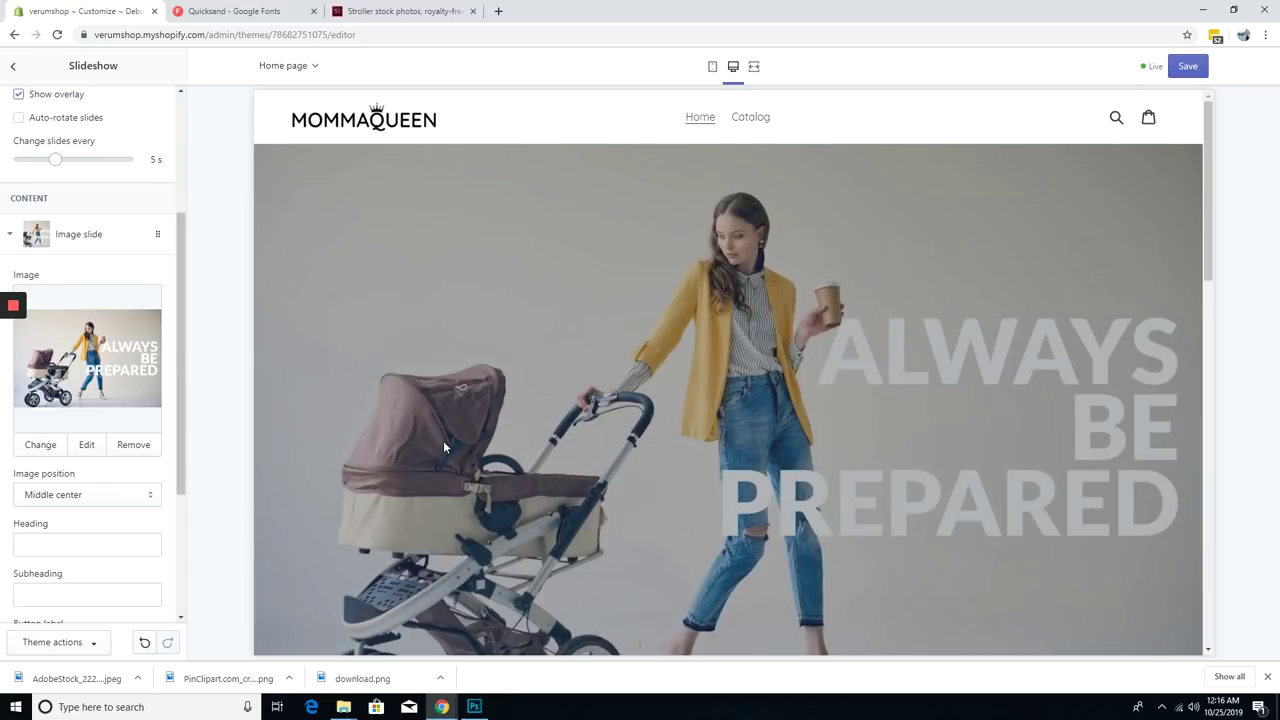
scroll(57, 254, "up", 3)
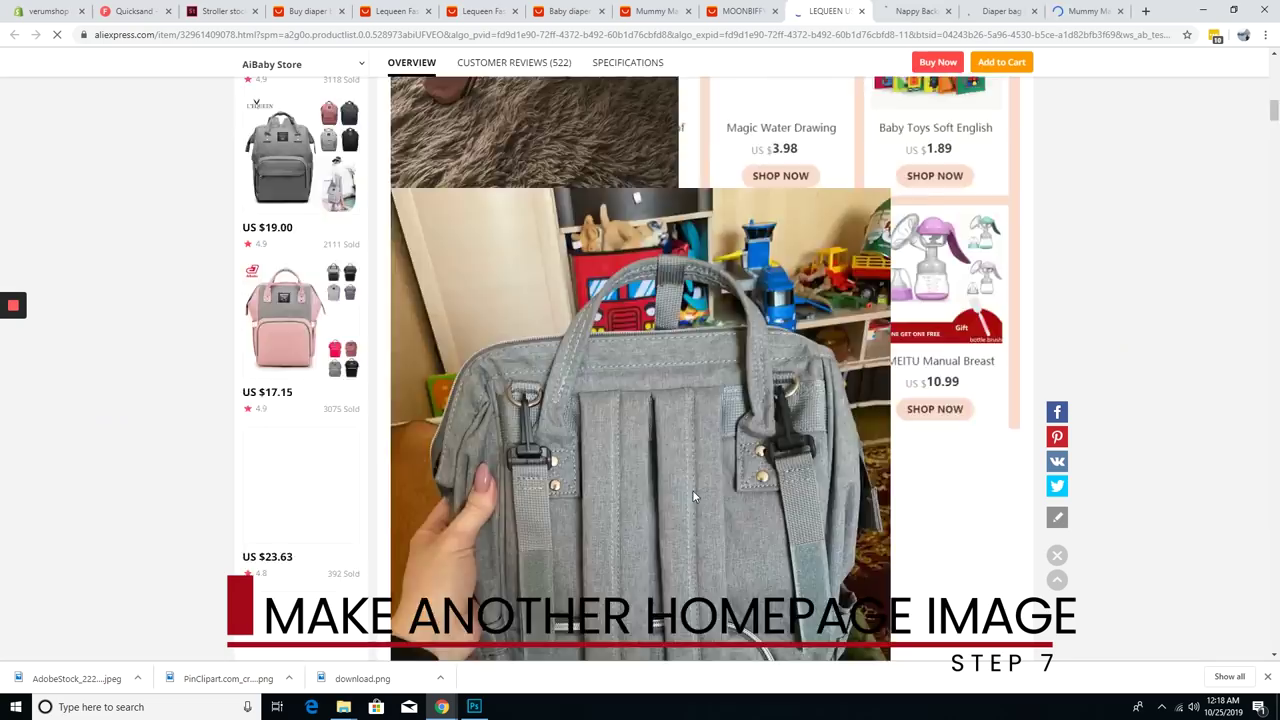
- Browse the photos on several AliExpress diaper-backpack product tabs
scroll(1006, 406, "down", 10)
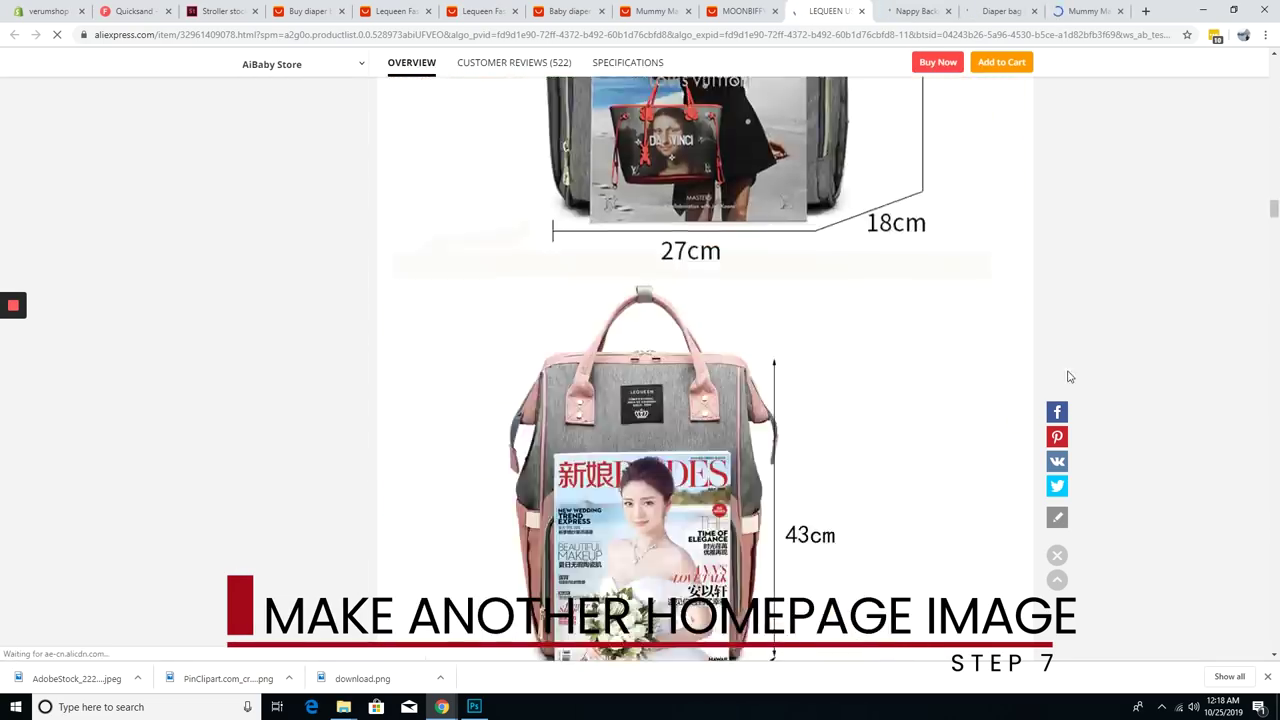
left_click_drag(1276, 287, 1236, 549)
scroll(1236, 549, "up", 5)
key("ctrl+Tab")
scroll(1268, 252, "down", 6)
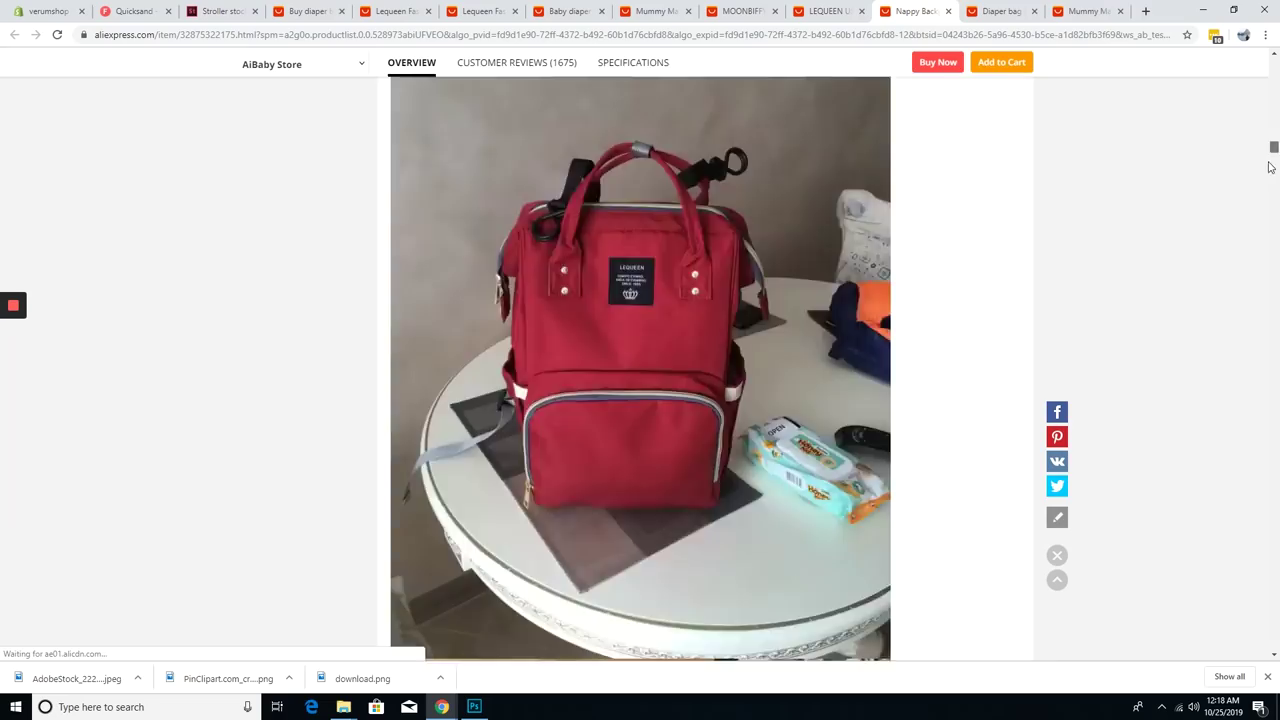
scroll(1268, 252, "down", 5)
scroll(1250, 329, "up", 4)
key("ctrl+Tab")
scroll(1268, 101, "down", 15)
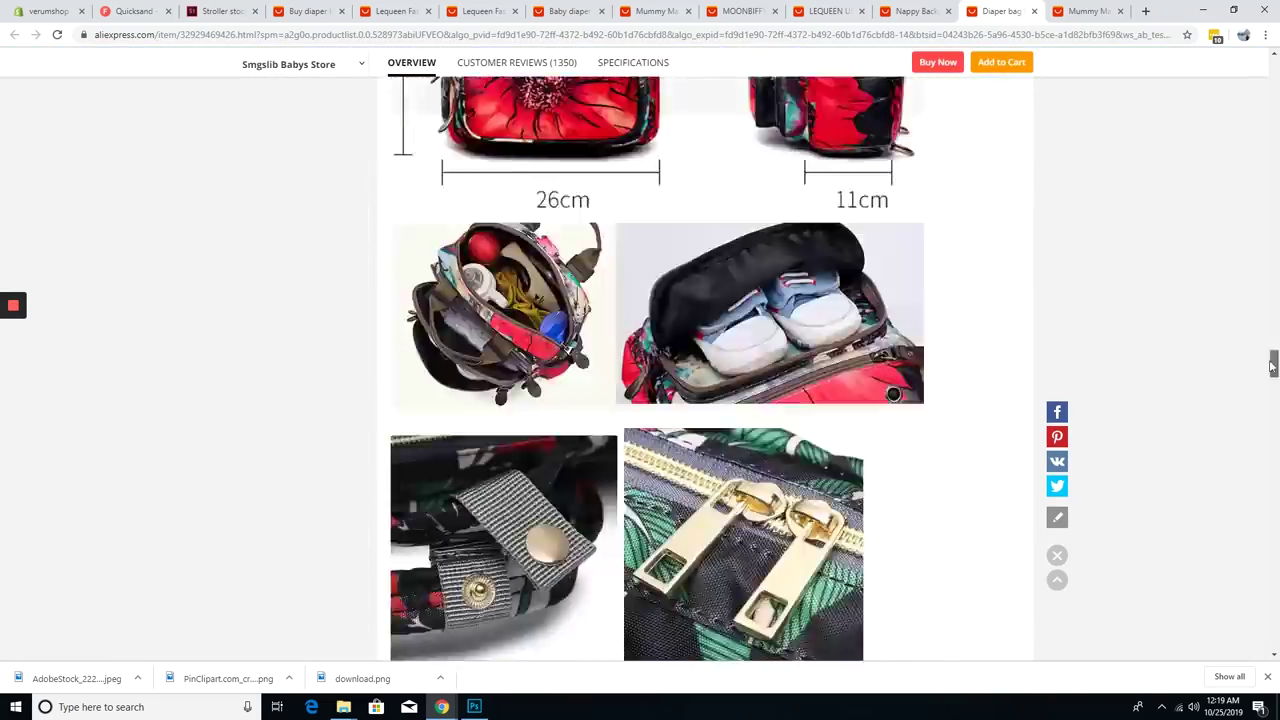
key("ctrl+Tab")
scroll(1268, 250, "down", 20)
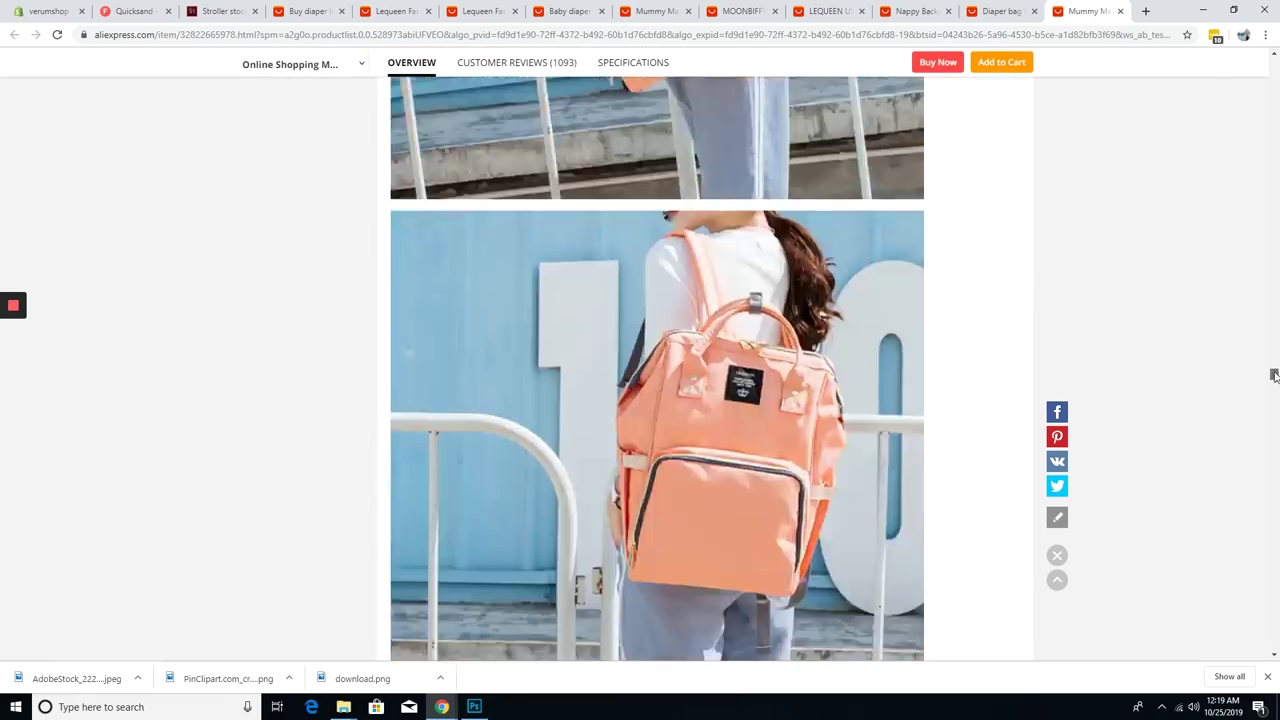
scroll(1274, 375, "down", 7)
- Try saving the orange backpack photo, cancel, and reopen its image options
right_click(692, 341)
left_click(737, 350)
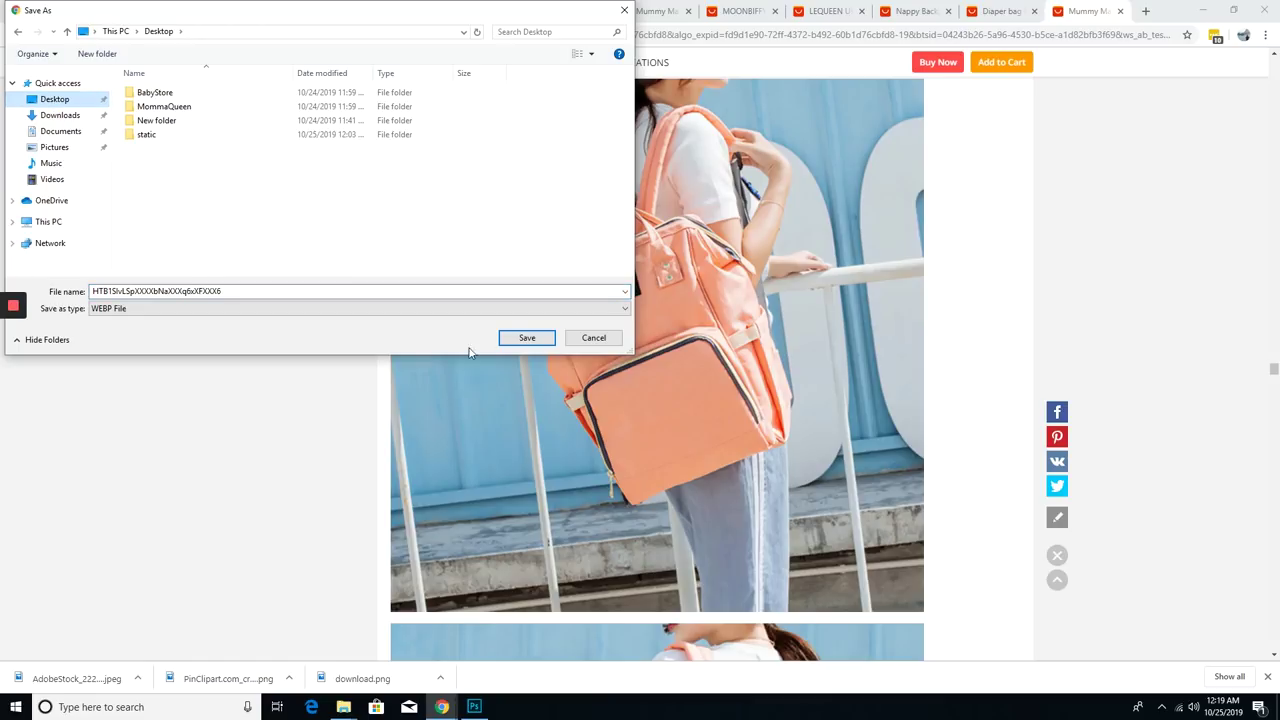
left_click(577, 344)
right_click(557, 295)
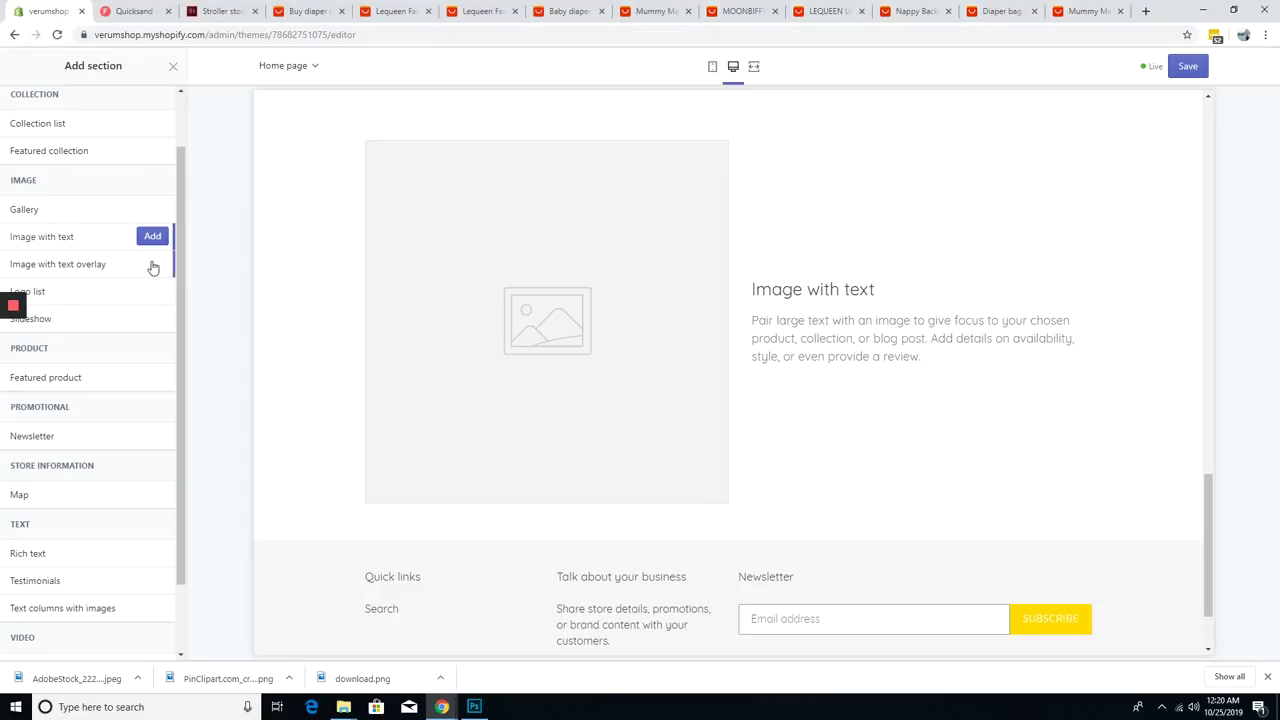
- Remove the Featured collection section and give Image with text the orange backpack photo on the right
left_click(17, 65)
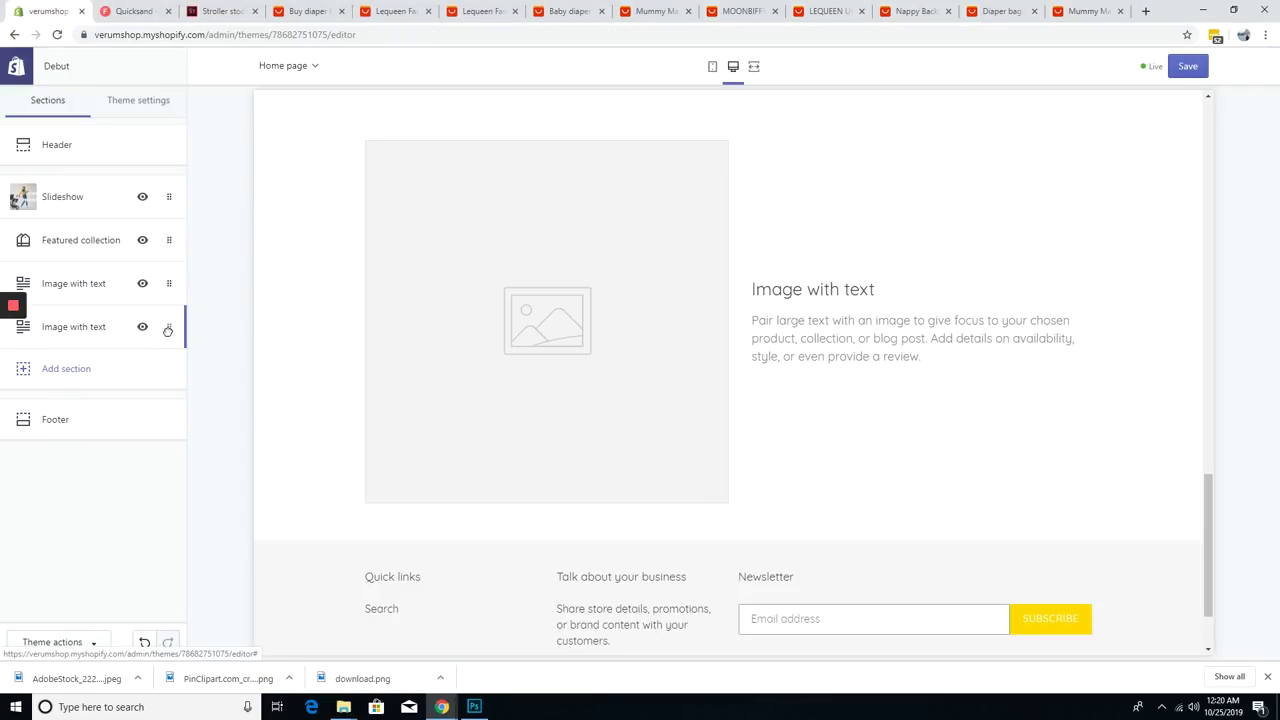
left_click(169, 272)
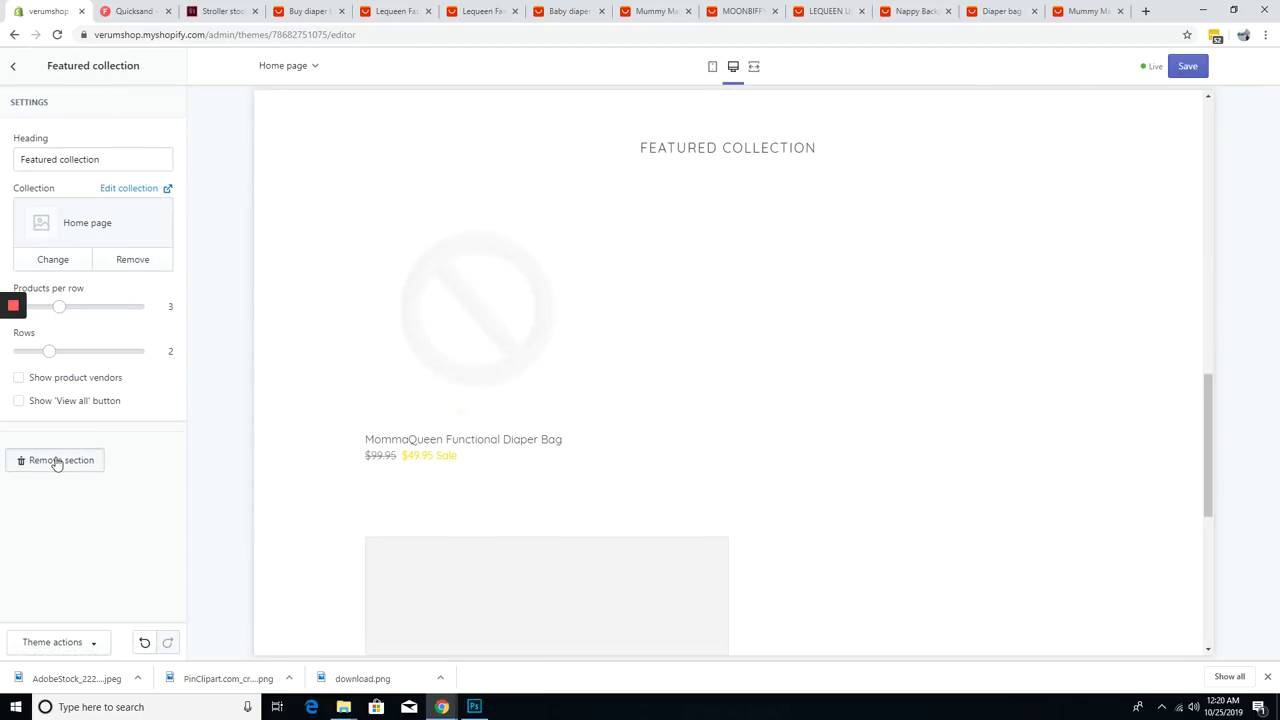
left_click(57, 462)
left_click(534, 374)
left_click(70, 207)
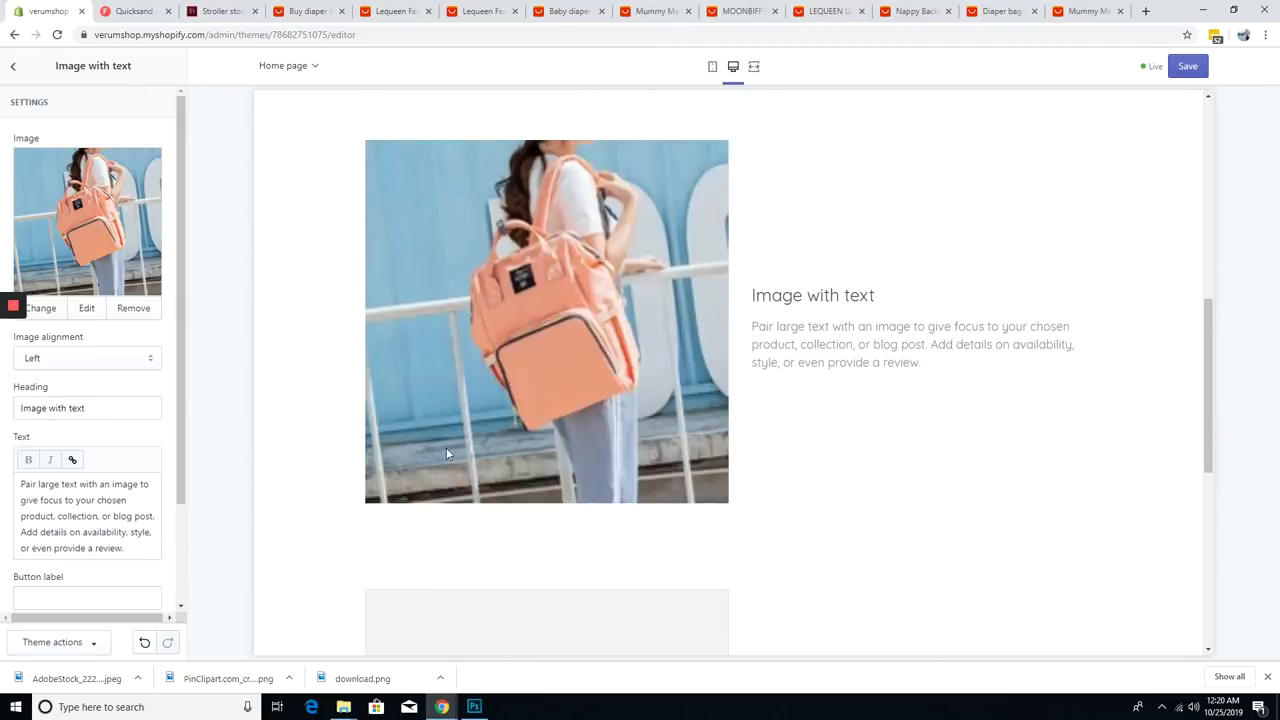
left_click(712, 66)
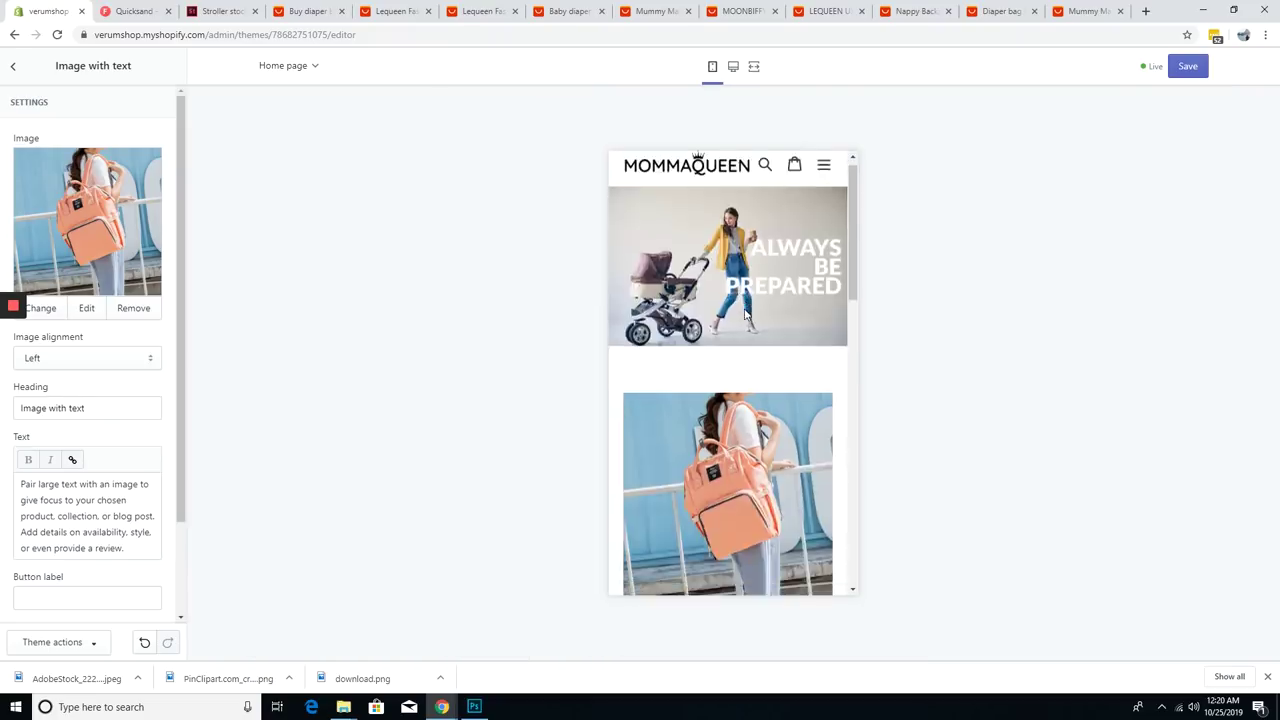
left_click(733, 66)
scroll(77, 389, "down", 1)
- Write the A MUST HAVE paragraph and add a Shop Now button linked to the diaper bag product
key("Tab")
key("ctrl+a")
type("Momma")
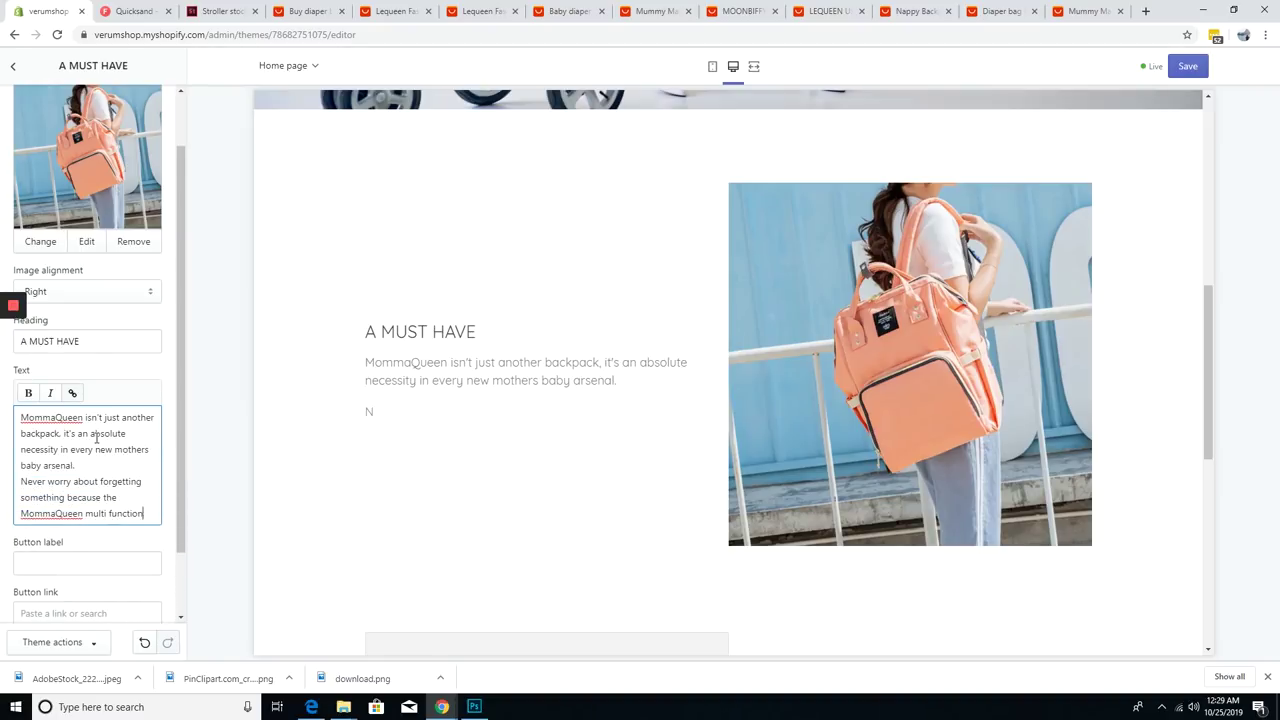
type("ever need.")
left_click(87, 486)
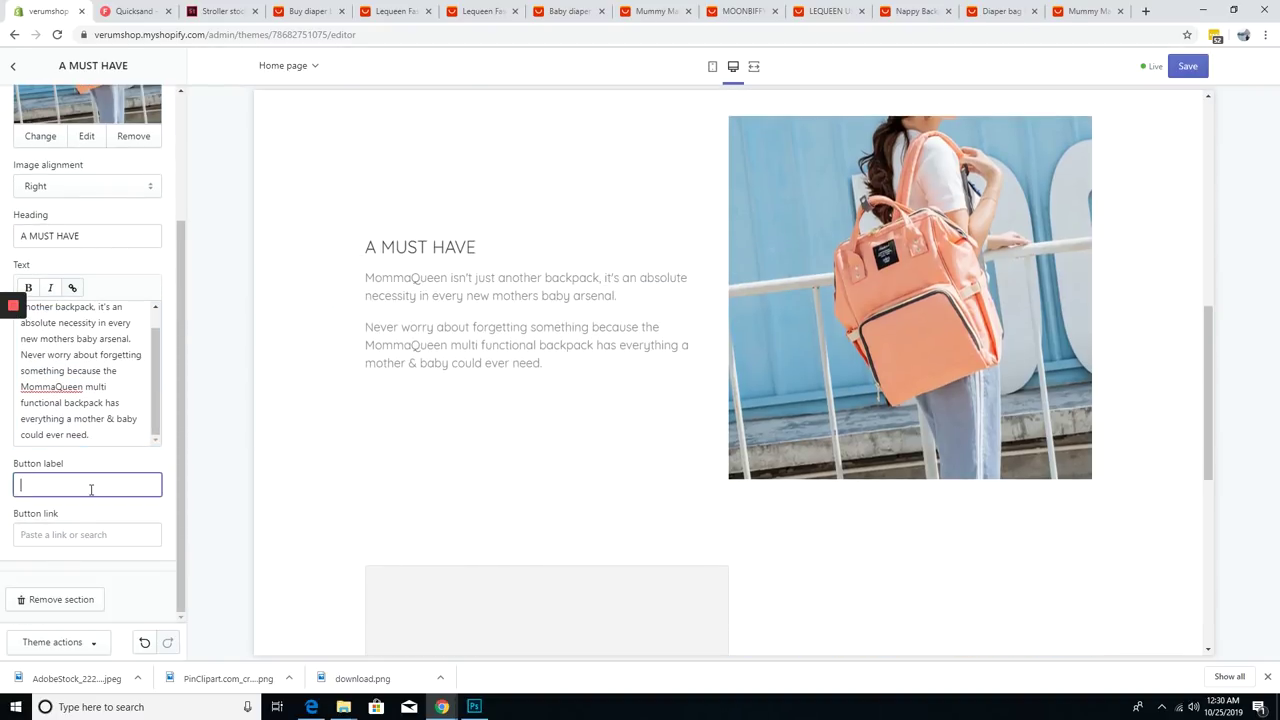
type("Shop Now")
left_click(80, 534)
left_click(57, 391)
- Add a Testimonials section to the homepage
scroll(90, 400, "down", 3)
left_click(86, 517)
left_click(80, 236)
- Fill in the first two testimonials with diaper-bag reviews and each customer's author name
left_click(80, 320)
type("gGot this diaper bag for my sixth baby and so far it is my favorite one :) Plenty of pockets and amazing quality. Would definitely recommend it to a friend.")
left_click(94, 451)
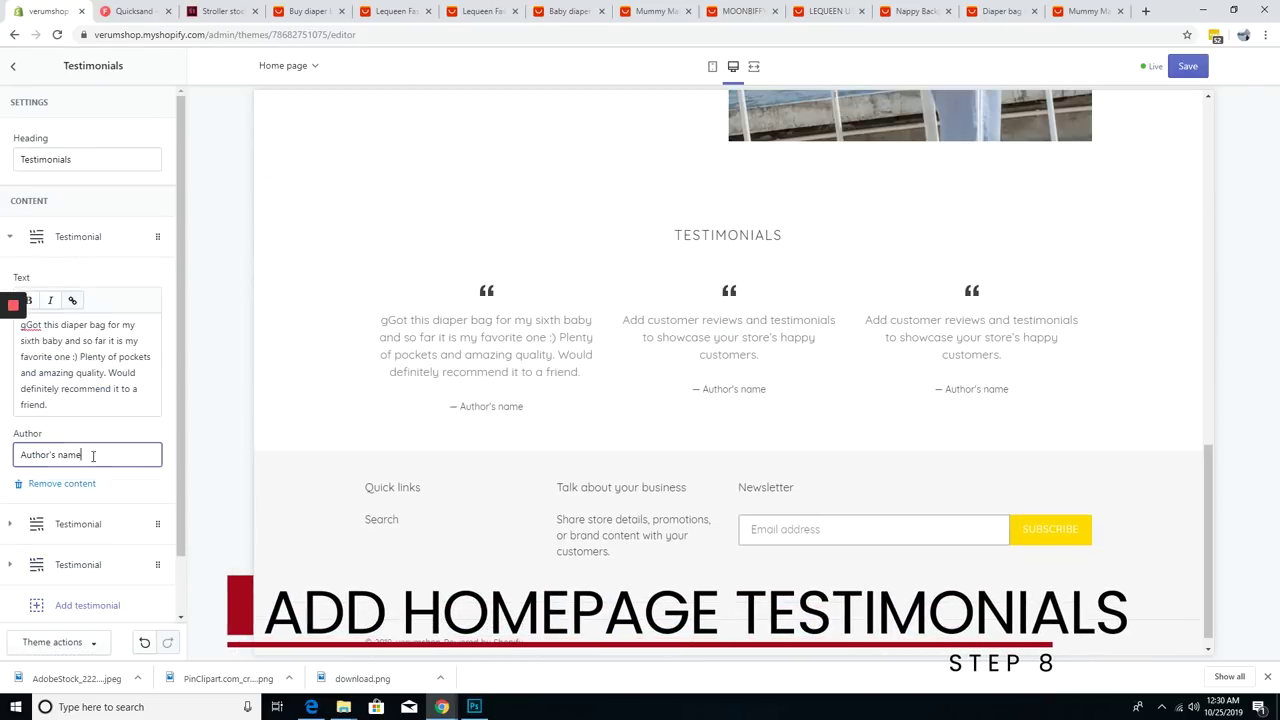
left_click(85, 523)
left_click(90, 395)
type("Please take my advice and ditch the cutesy designer diaper bags for something way more practical. Not only is this diaper bag stylish but it's got soooooo much space and is very lightweight.")
left_click(91, 486)
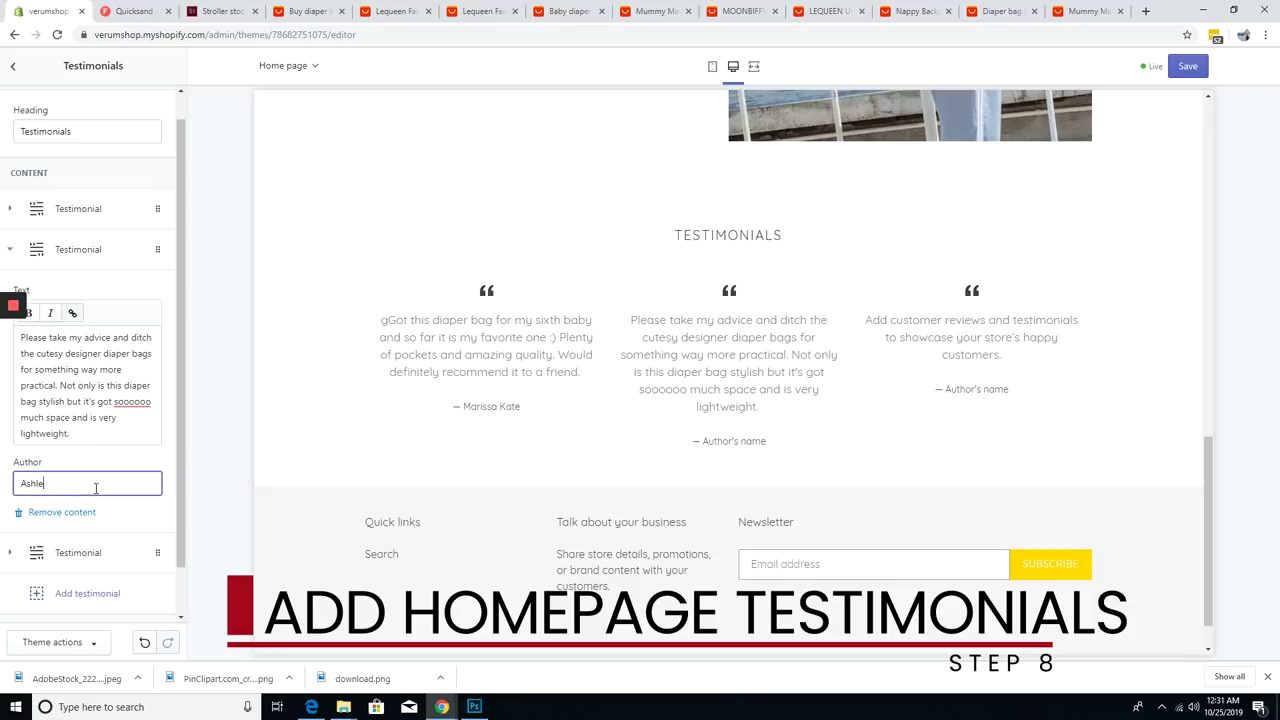
- Enter the third testimonial's 'I LOVE it!!!' review, then bring up the Add section list
left_click(80, 330)
left_click(13, 65)
scroll(420, 350, "down", 2)
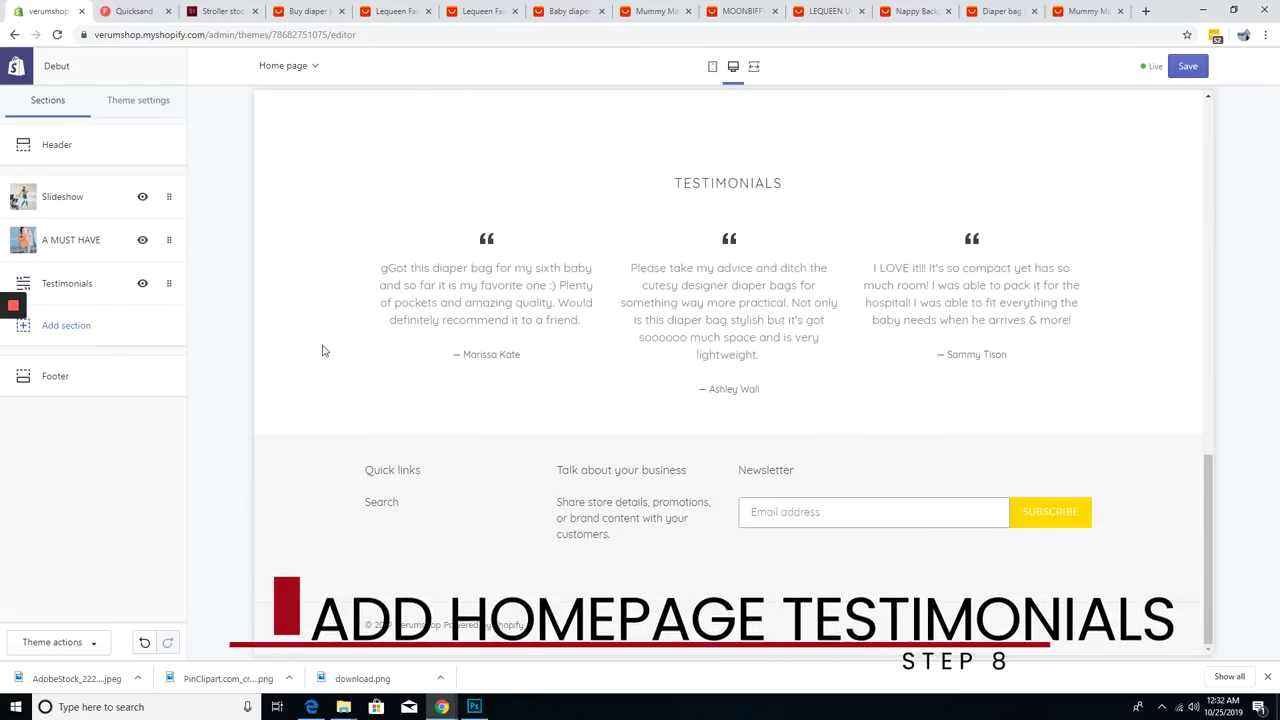
left_click(95, 327)
scroll(96, 455, "down", 2)
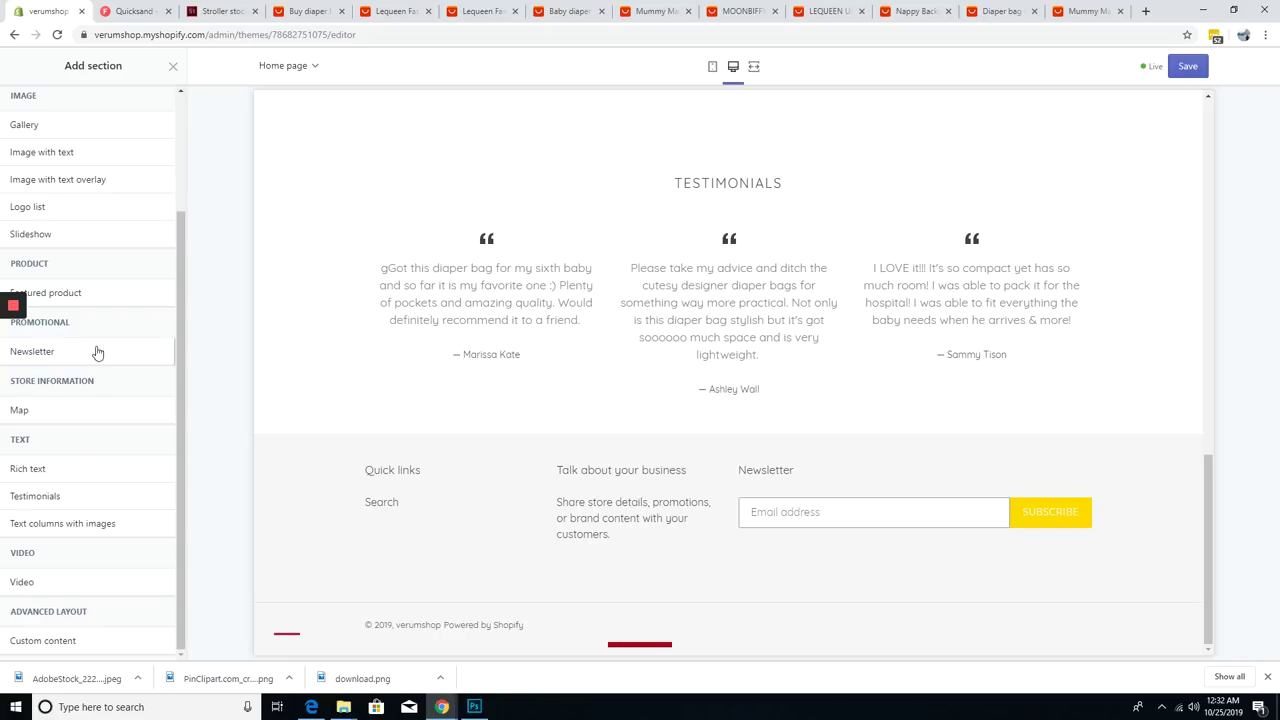
- Search stock photos for 'mom baby' and download a mother-and-baby photo
mouse_move(87, 182)
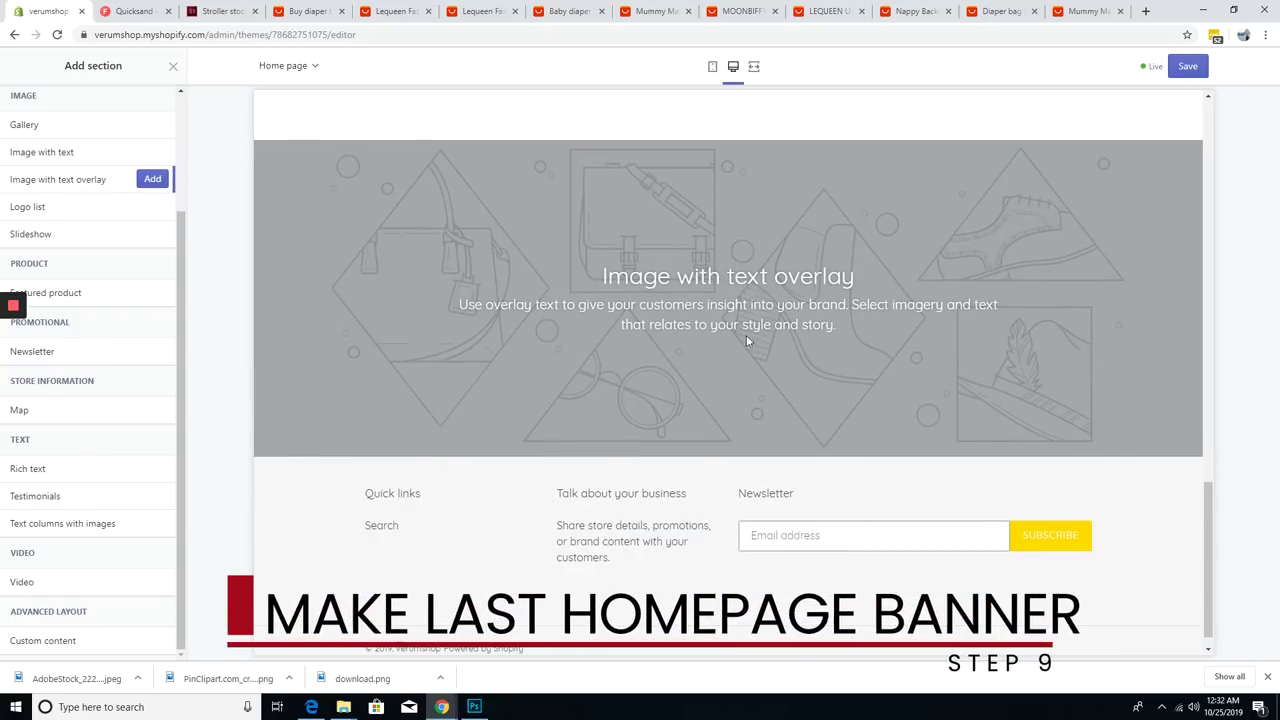
left_click(230, 10)
double_click(314, 100)
type("mom baby")
key("Return")
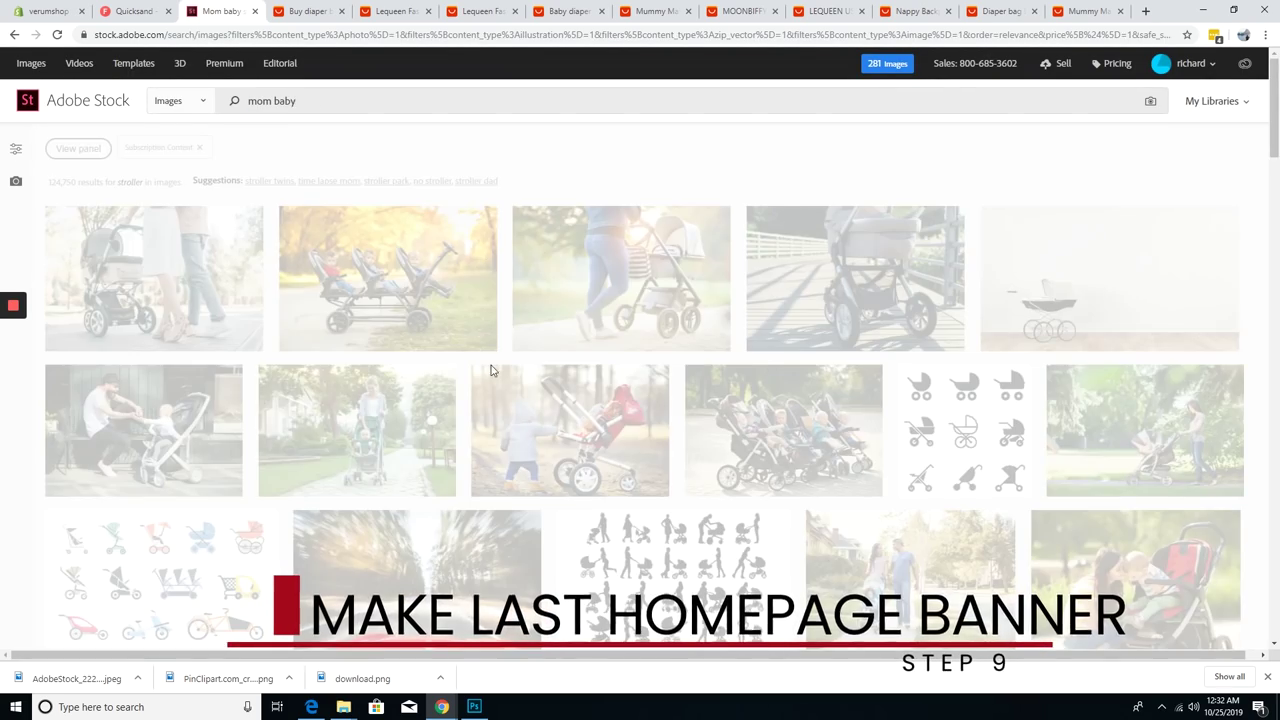
left_click(437, 229)
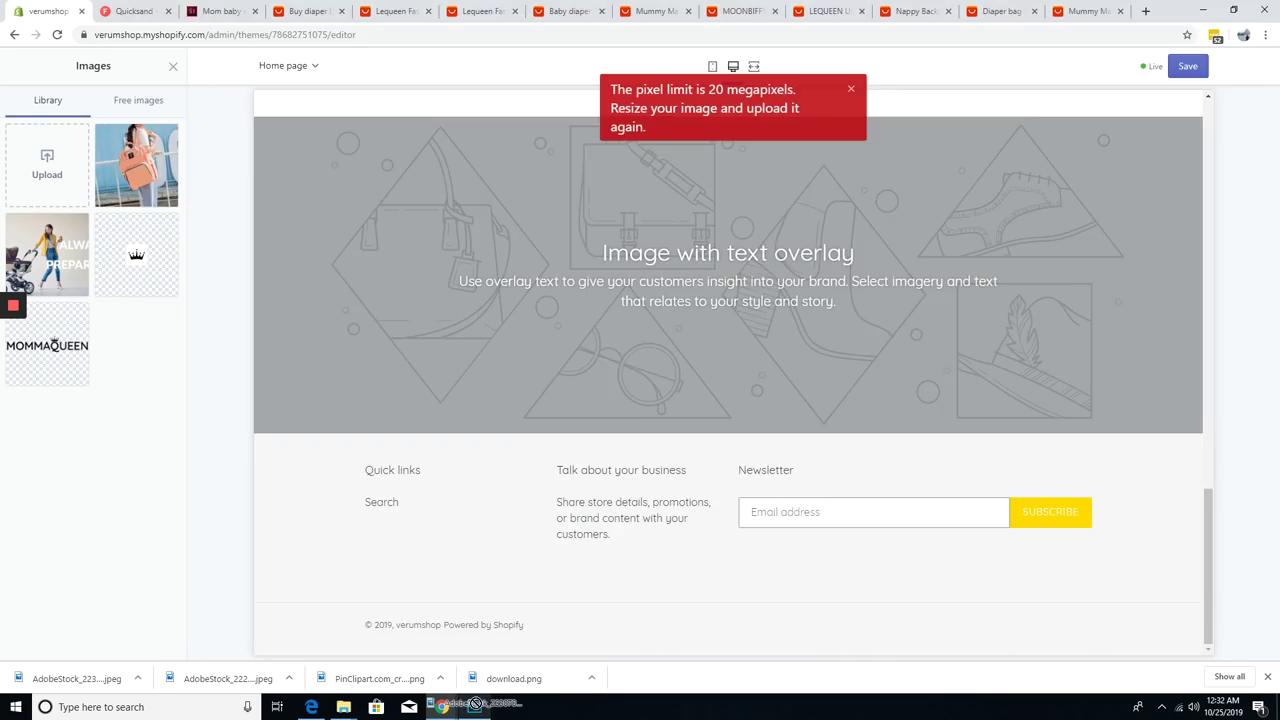
- Enlarge and reposition the photo in Photoshop, then crop the canvas
left_click(474, 706)
key("ctrl+minus")
left_click_drag(631, 401, 625, 325)
key("Return")
key("c")
key("Return")
- Save the resized photo as a JPEG on the Desktop
key("ctrl+shift+s")
left_click(465, 323)
left_click(238, 426)
left_click(160, 113)
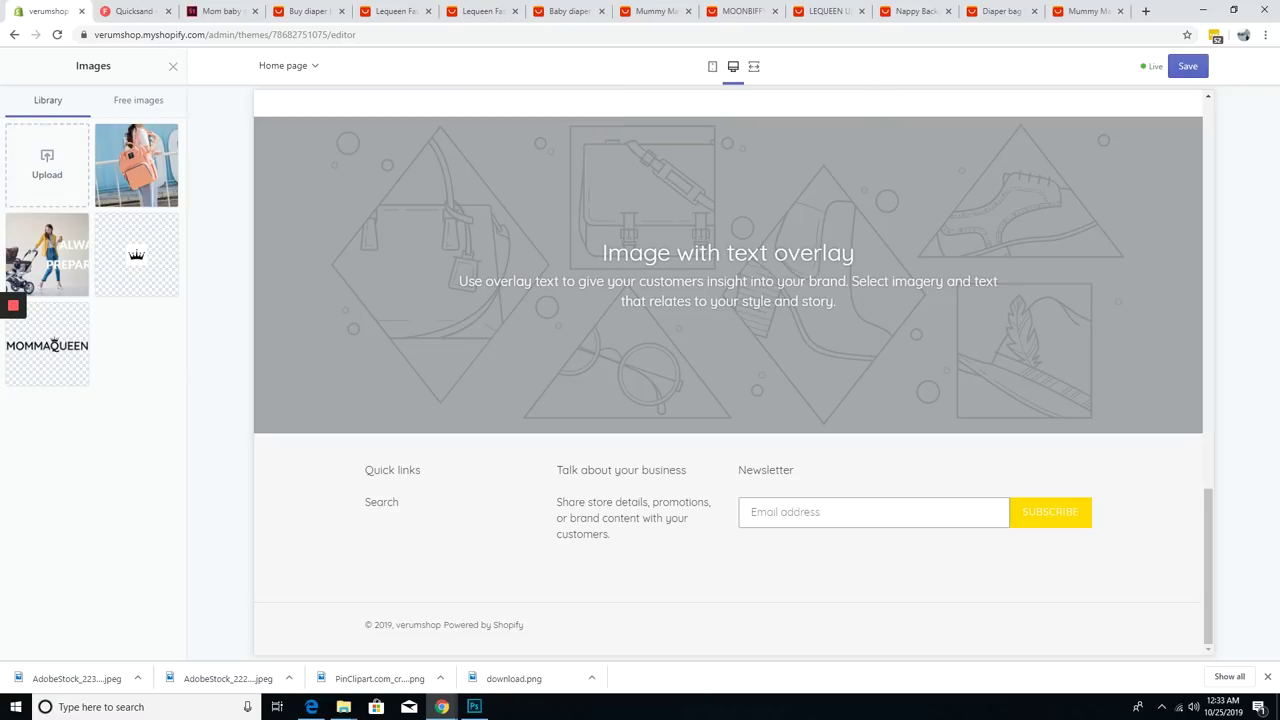
- Upload the resized photo and use it as the overlay banner image
left_click(47, 160)
left_click(451, 109)
left_click(523, 337)
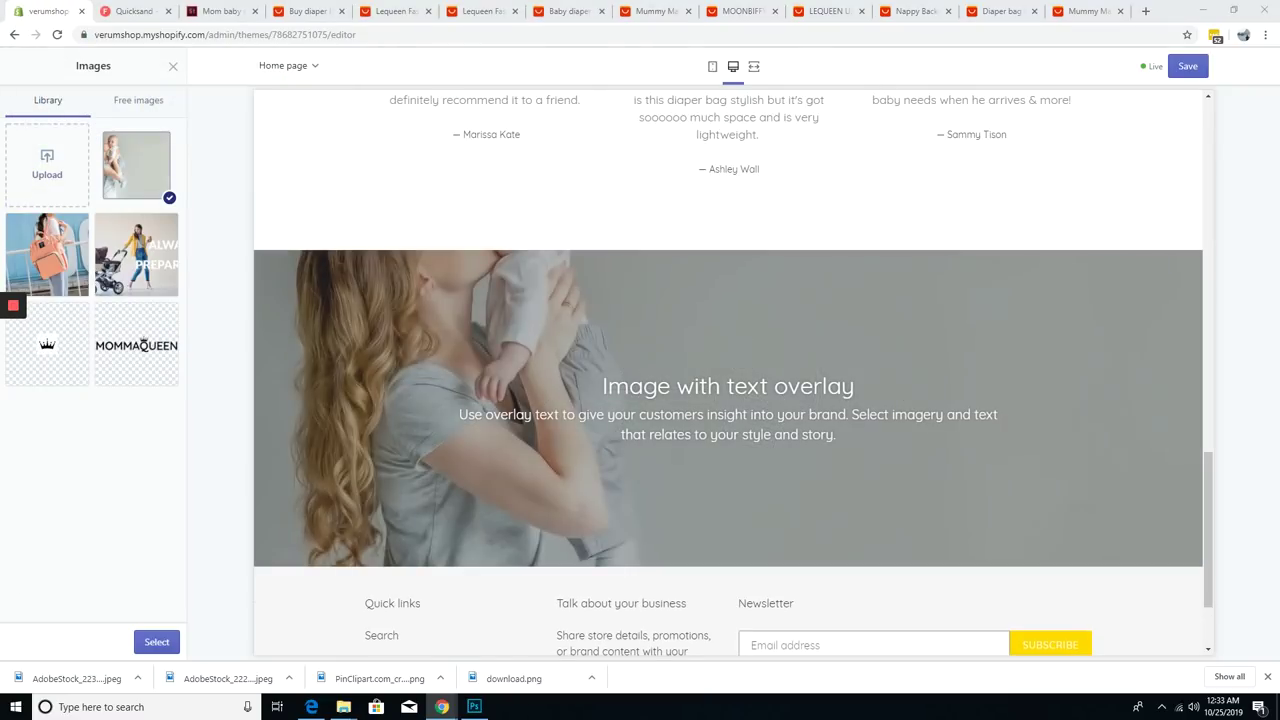
left_click(156, 640)
- Set the Our Guarantee heading, paste the returns guarantee text, and save the theme
triple_click(96, 367)
left_click(90, 460)
key("ctrl+a")
type("MommaQueen strives to provide the best customer experience possible. If you're unsatisfied with your order we offer easy returns for all domestic and international orders within 30 days of delivery.")
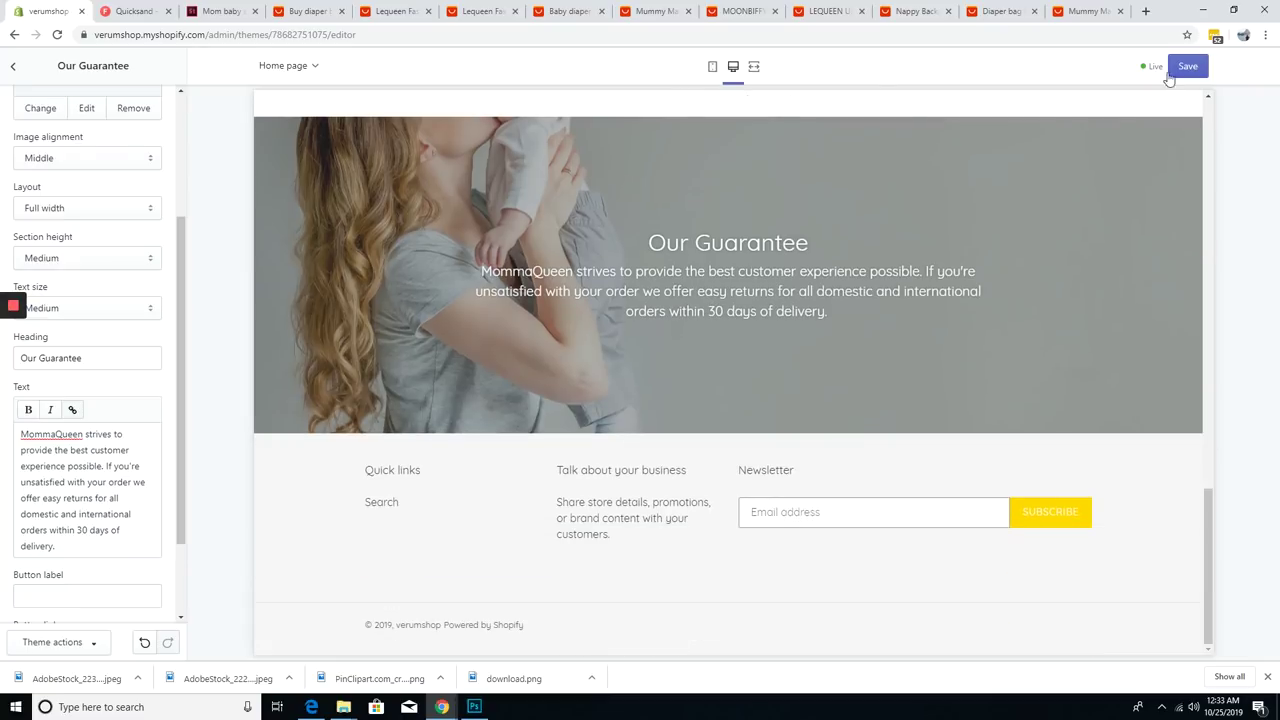
left_click(1188, 66)
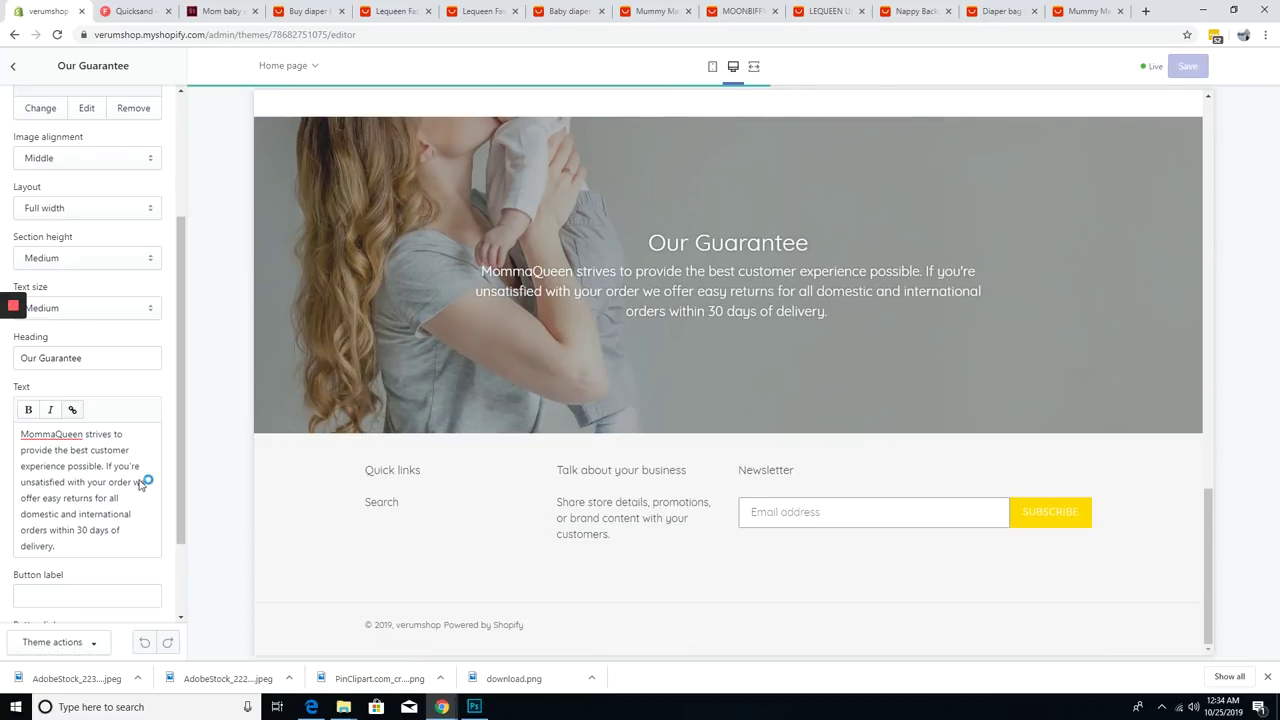
- Give the banner a Shop Now button linked to a page
scroll(90, 480, "down", 3)
left_click(86, 483)
type("Shop Now")
left_click(86, 534)
left_click(106, 423)
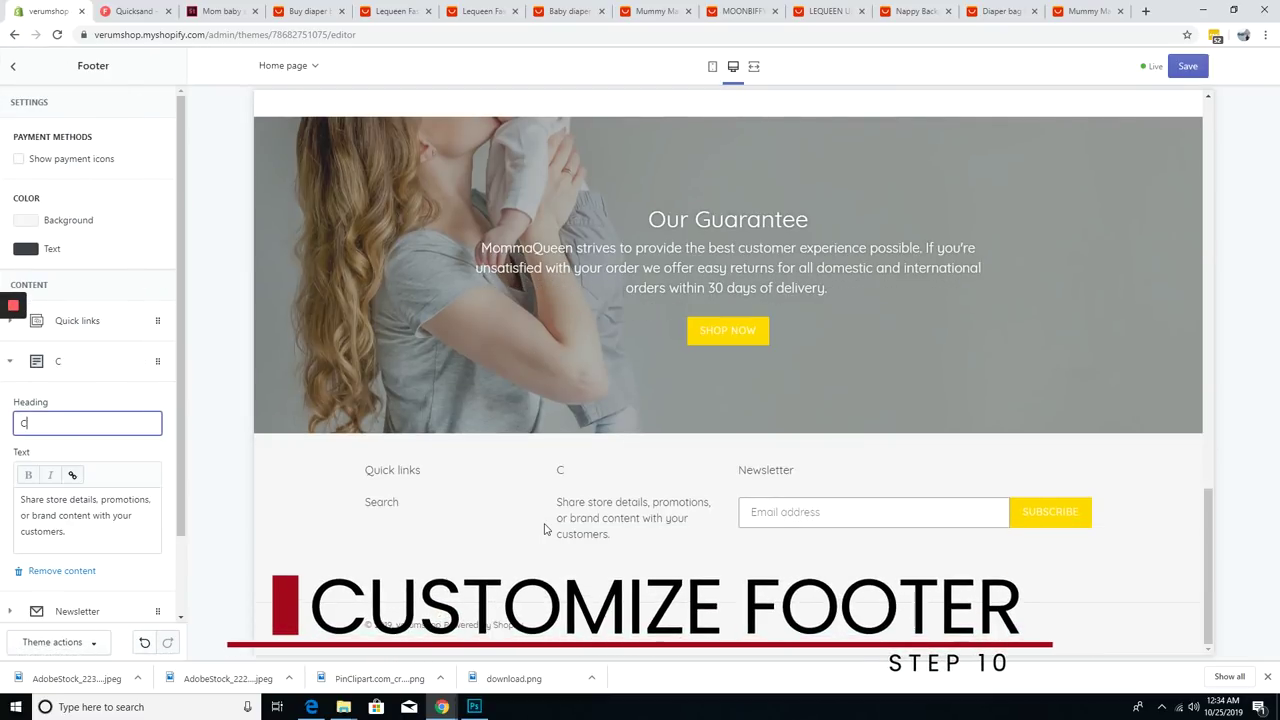
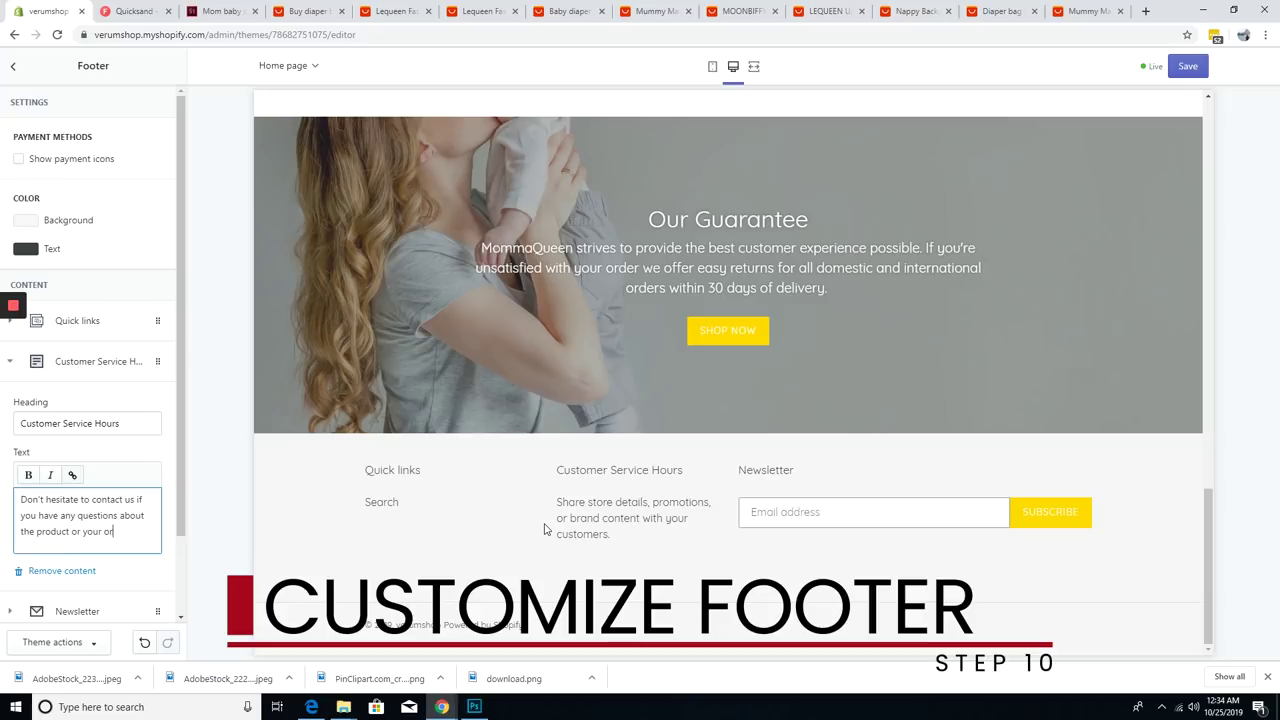
- Add Customer Service Hours contact text, rename Quick links to Customer Care, and save
type("Monday - Friday 9am - 5pm CST")
left_click(77, 320)
triple_click(88, 382)
type("Customer Care")
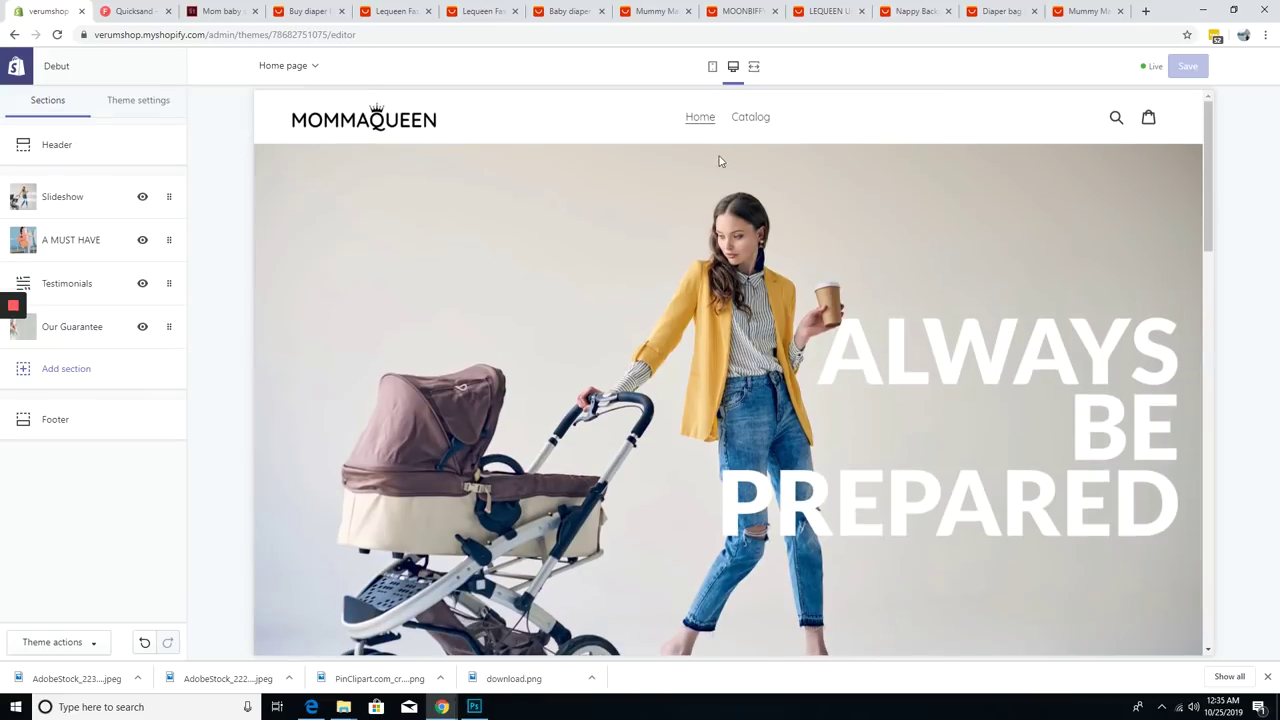
left_click(752, 118)
left_click(466, 375)
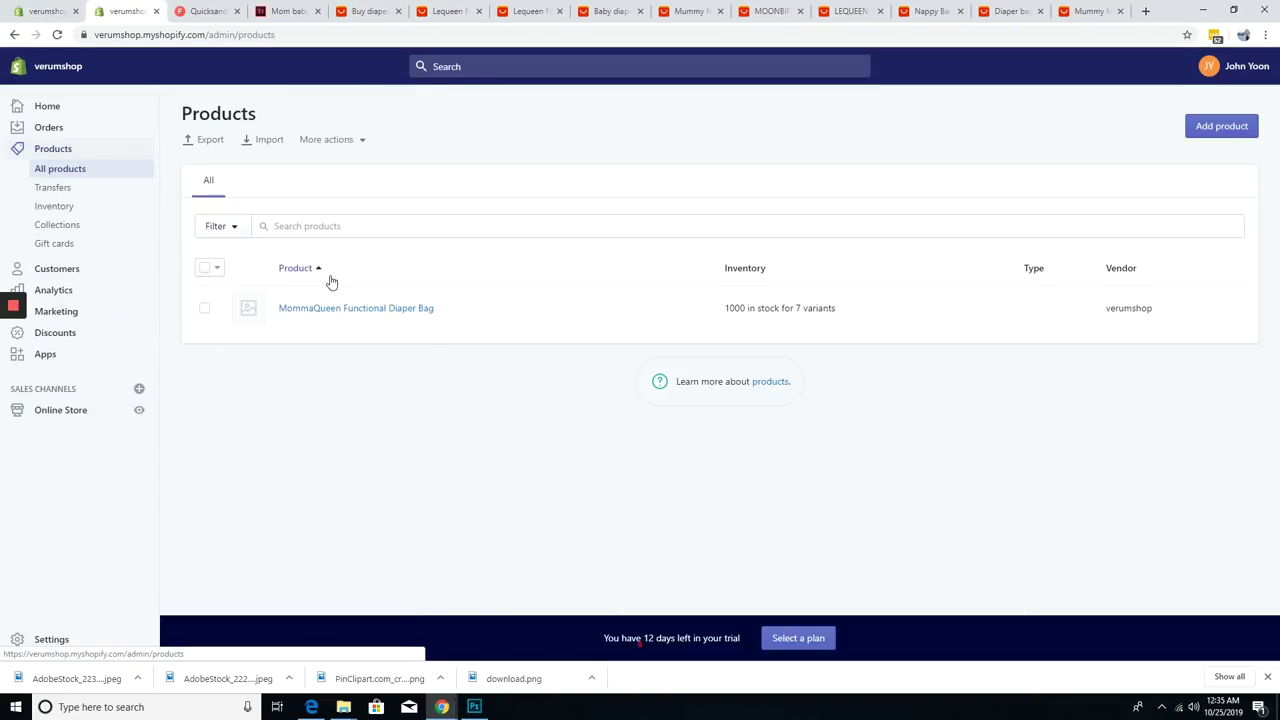
- In the diaper bag description, add the 'Free & Fast international shipping' line and correct the misspelling to 'ultimate'
left_click(340, 308)
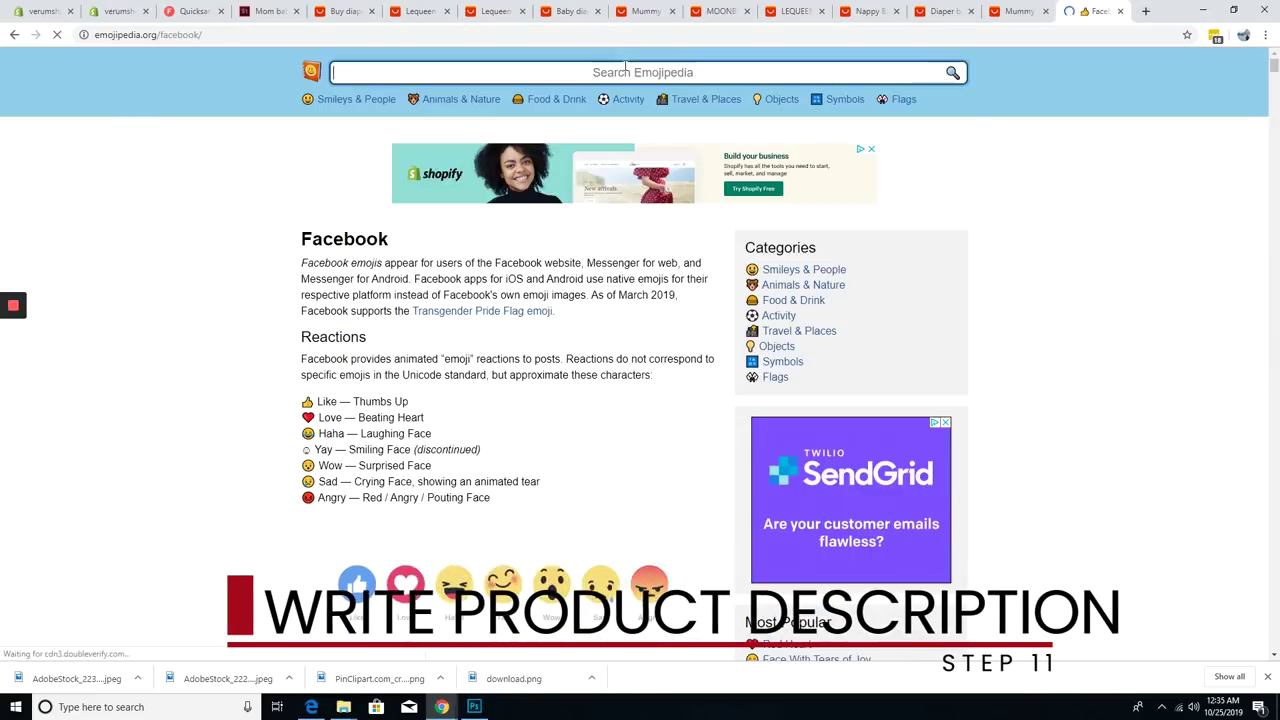
scroll(640, 400, "down", 10)
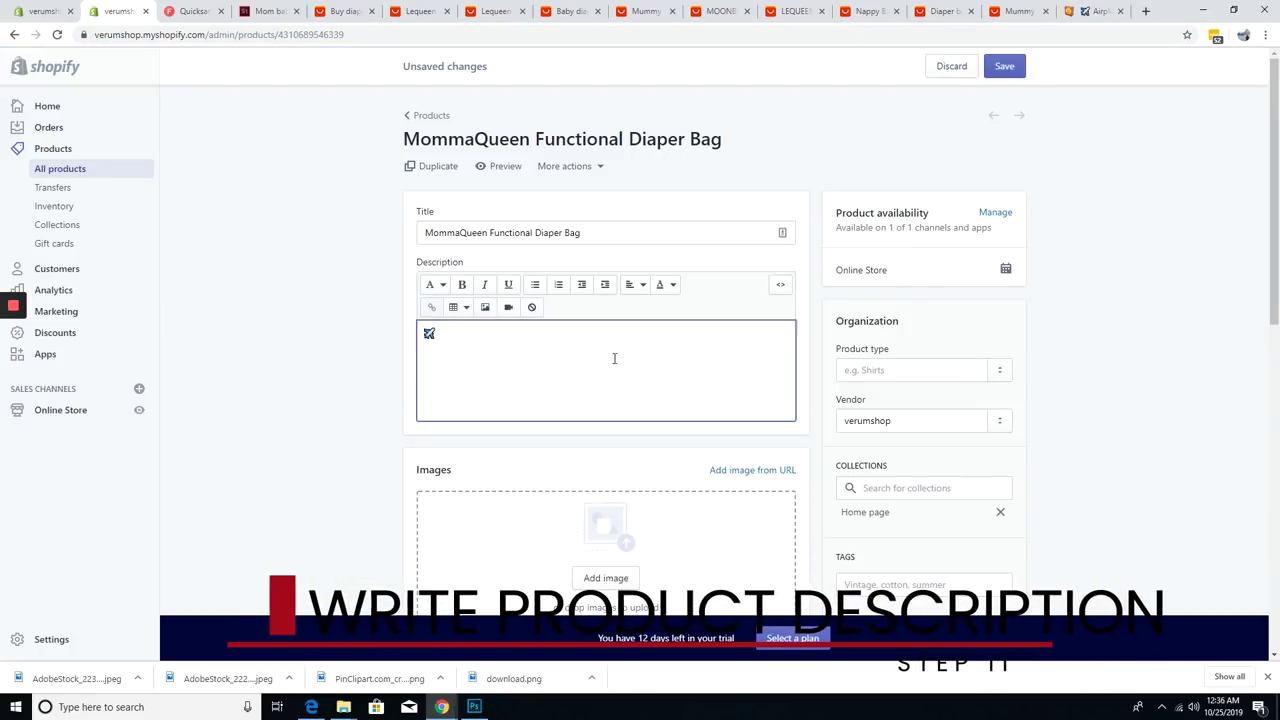
type("Free & Fast international shipping 80")
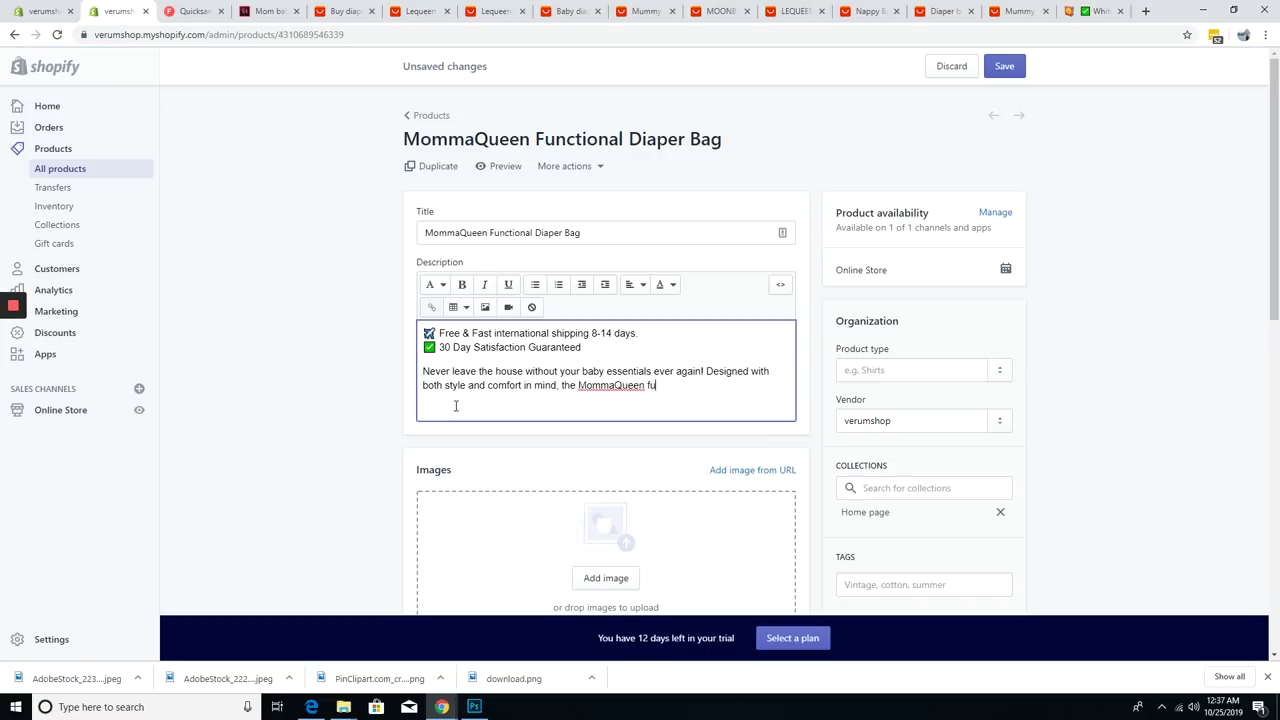
right_click(452, 400)
left_click(472, 417)
type("baby backpack.")
key("Return")
- Add a bold Features heading followed by capacity and thermal insulation bullet lines
type("Features everything a mother absolutely needs:")
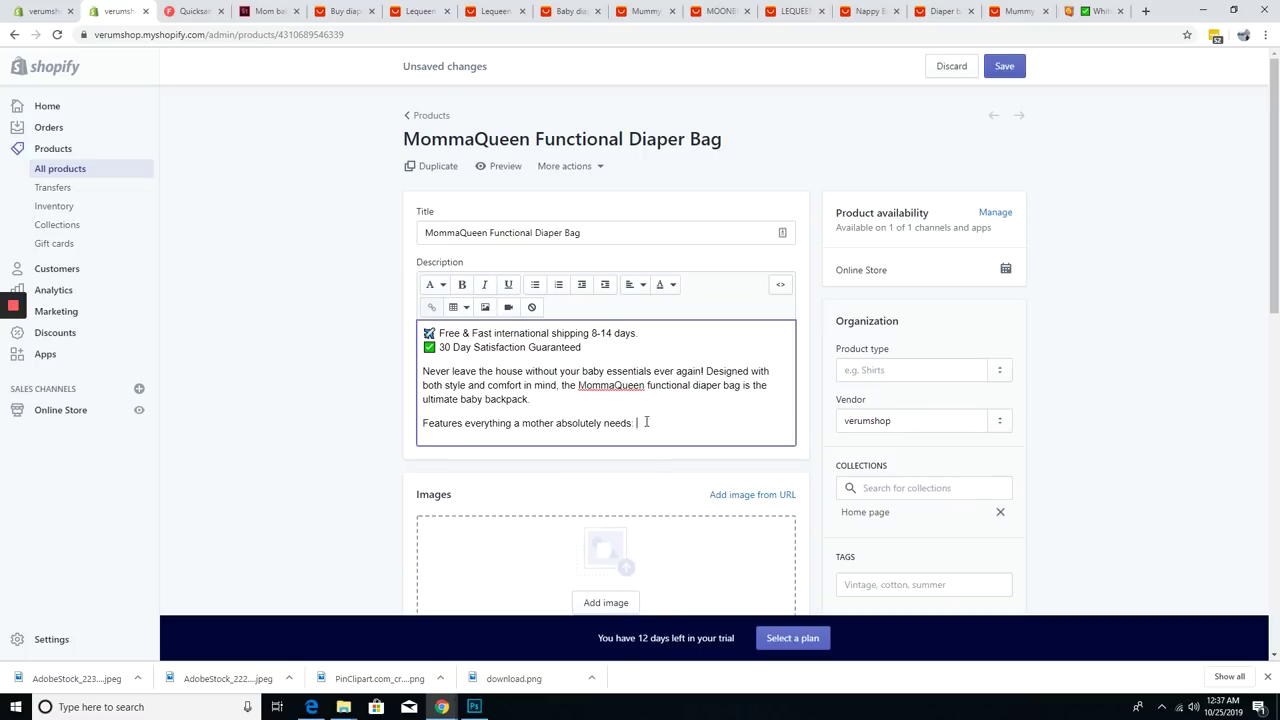
key("shift+Home")
key("ctrl+b")
key("End")
key("Return")
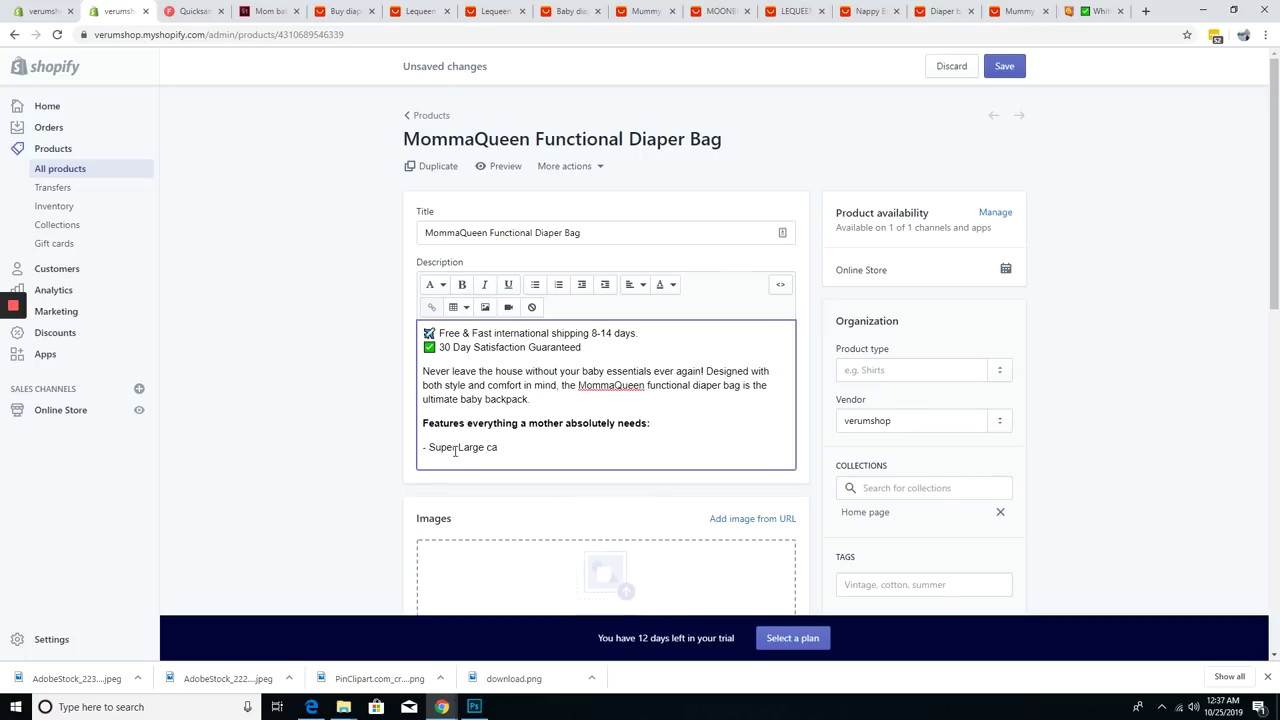
type("0L)")
key("Return")
type("- Thermal insulation. Bottle holder is designe")
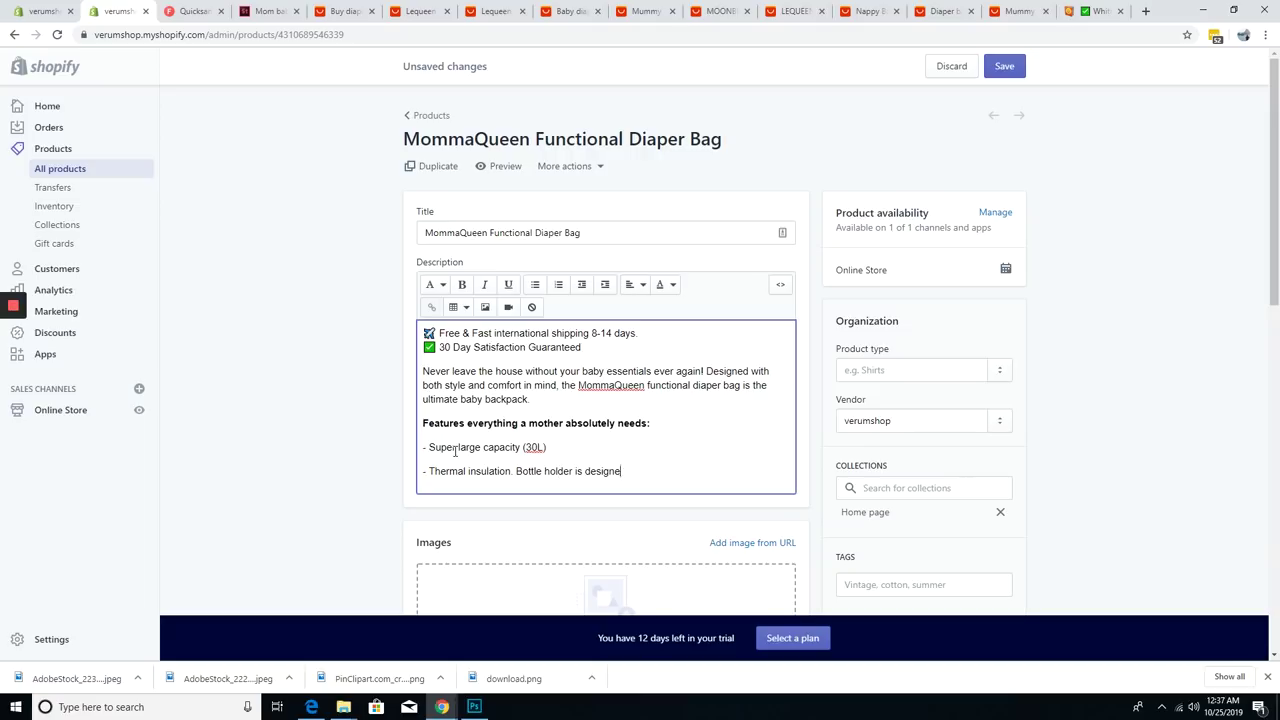
type("d with high density EPE foam to maintain bottle temperature over time.")
- Add USB and Ergonomic design bullets plus a closing risk-free 'Try the bag' paragraph
key("Return")
type("- USB plug. Built in usb port, so you can charge your phone anywhere on the go!")
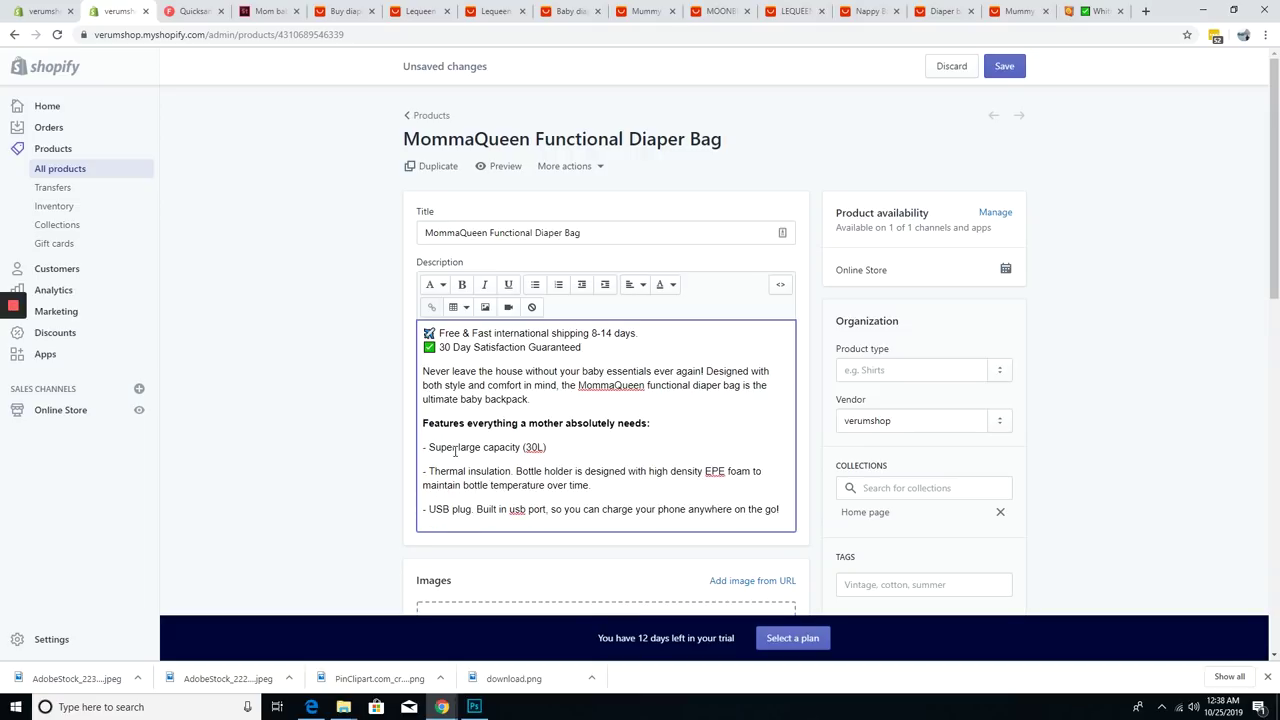
key("Return")
type("- Ergonomic design. Super comfortable, wide padded, breathable shoulder straps.")
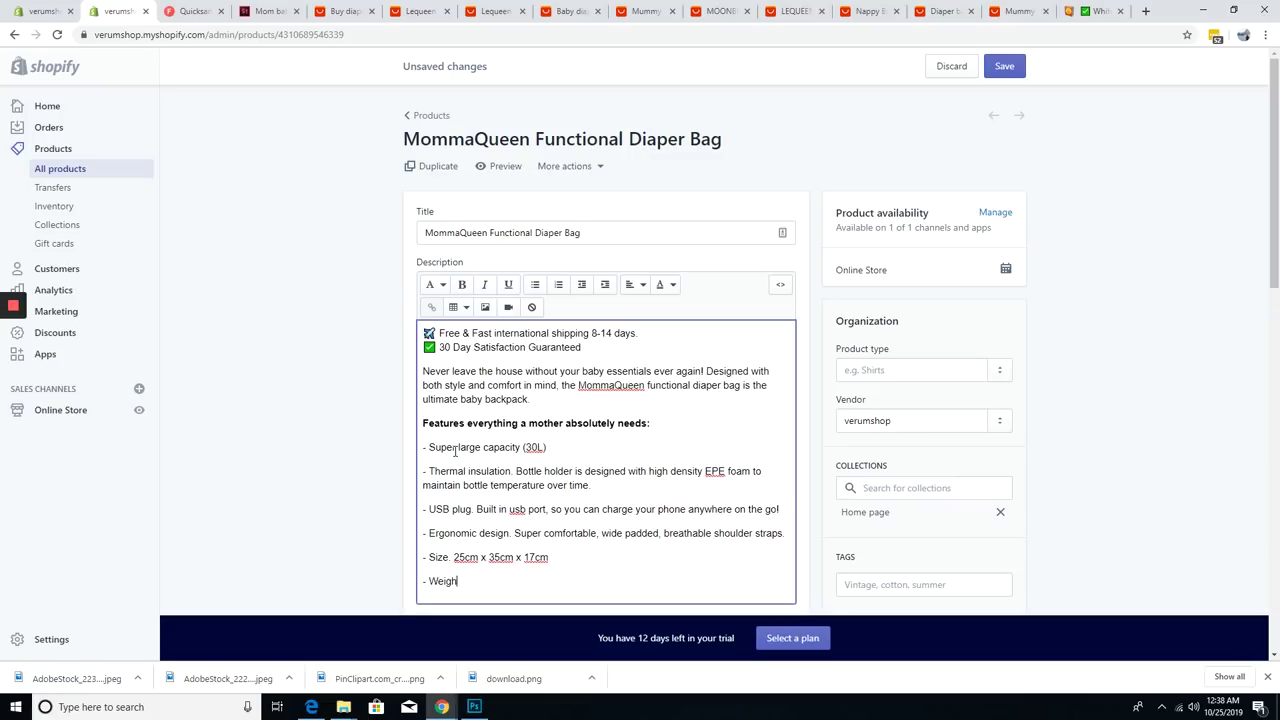
scroll(319, 466, "down", 2)
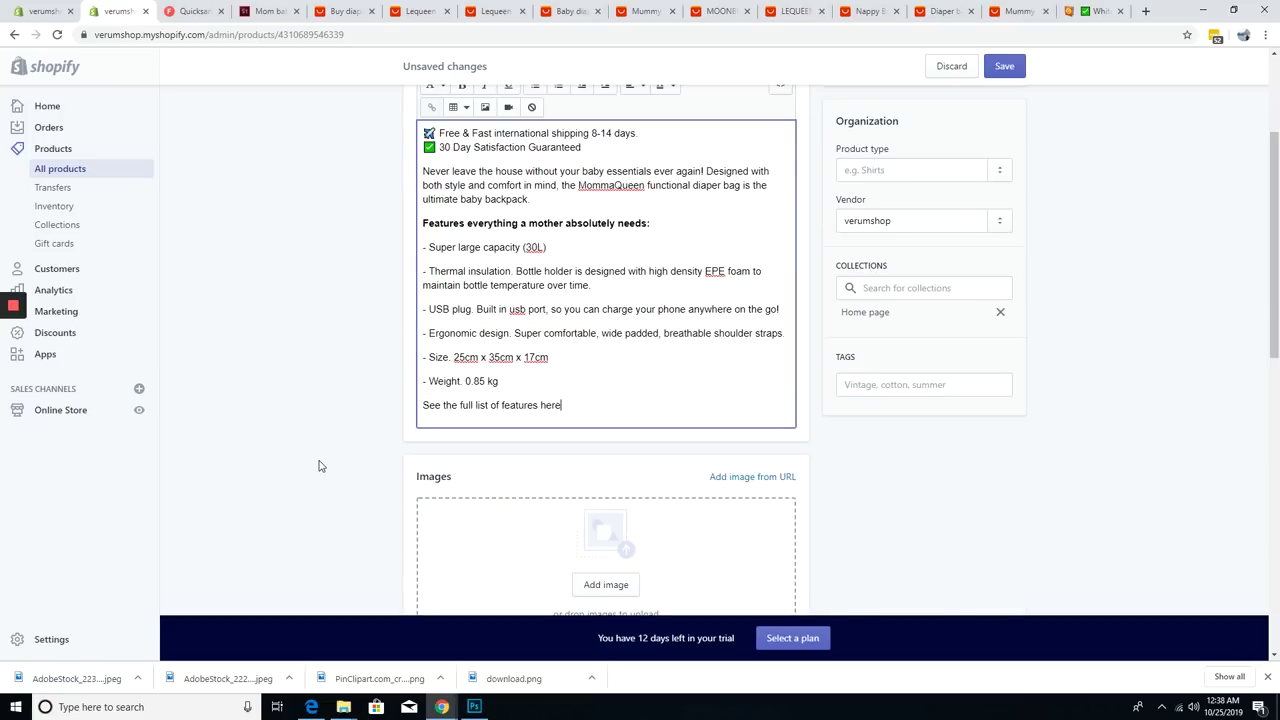
key("Return")
type("Try the bag completely risk free for 30 days a")
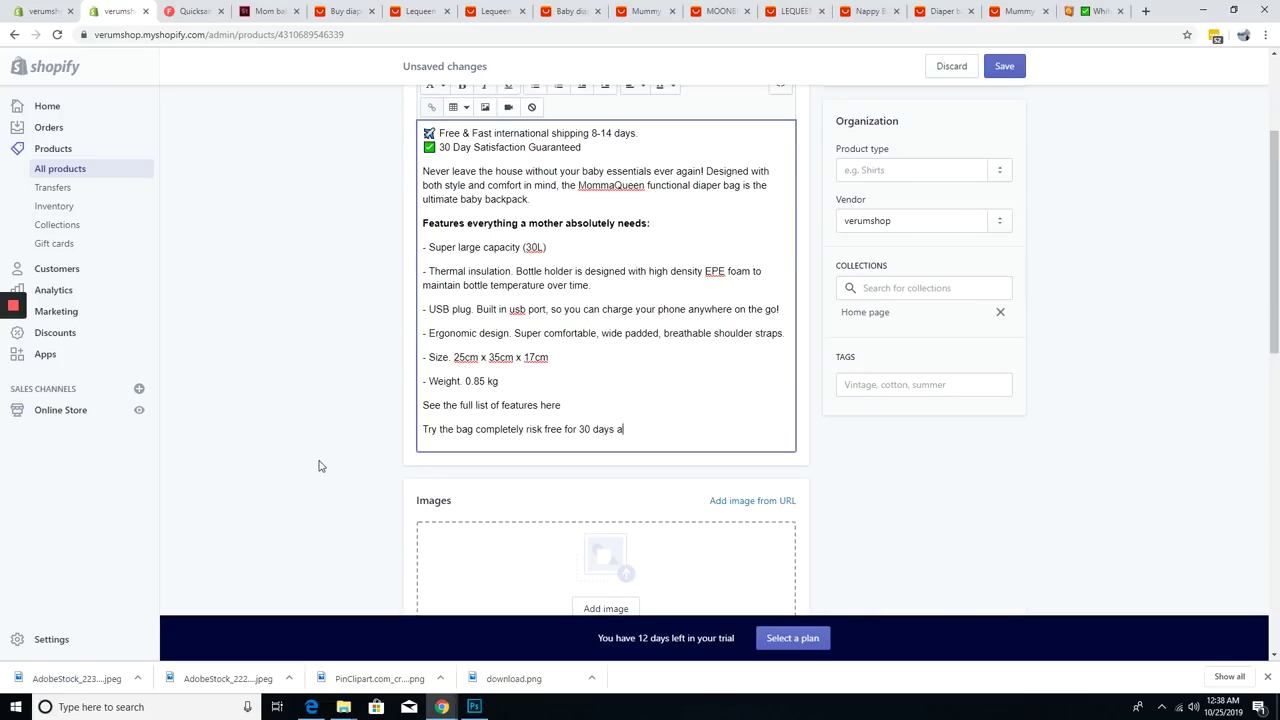
type("functional diaper bag is every momma's favorite bag!")
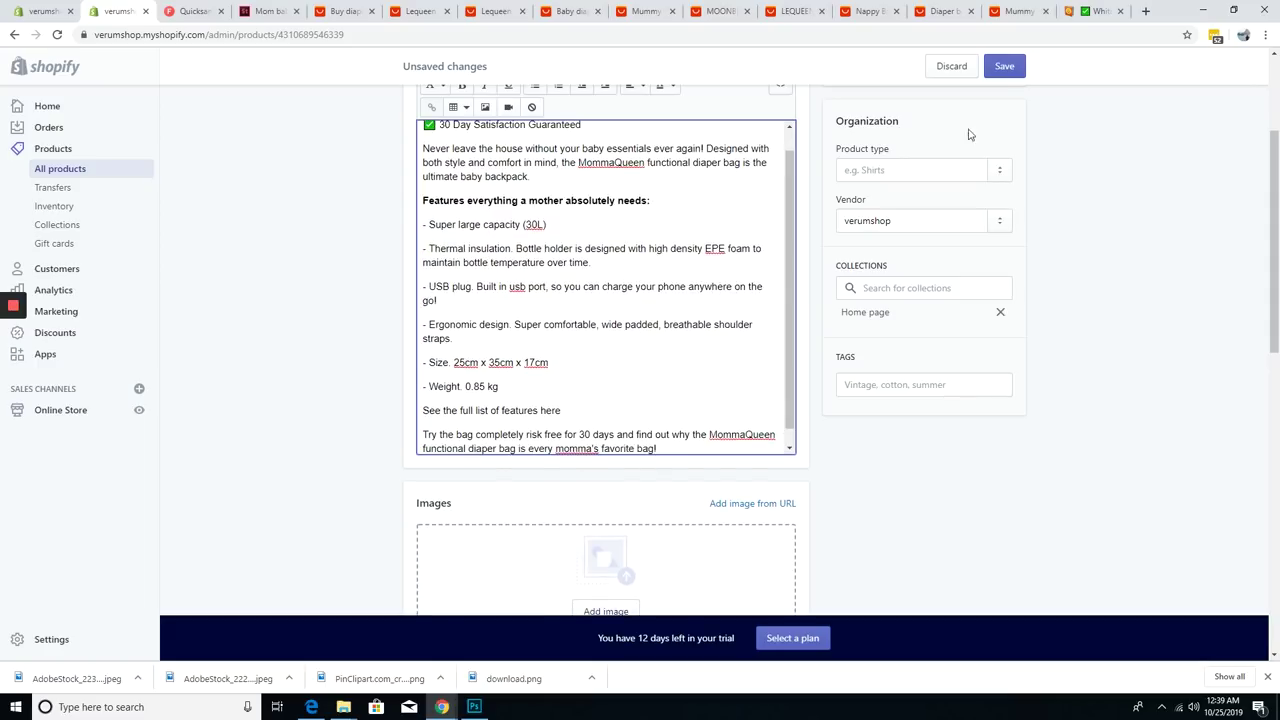
- Save the product description and preview the product on the storefront
left_click(1004, 66)
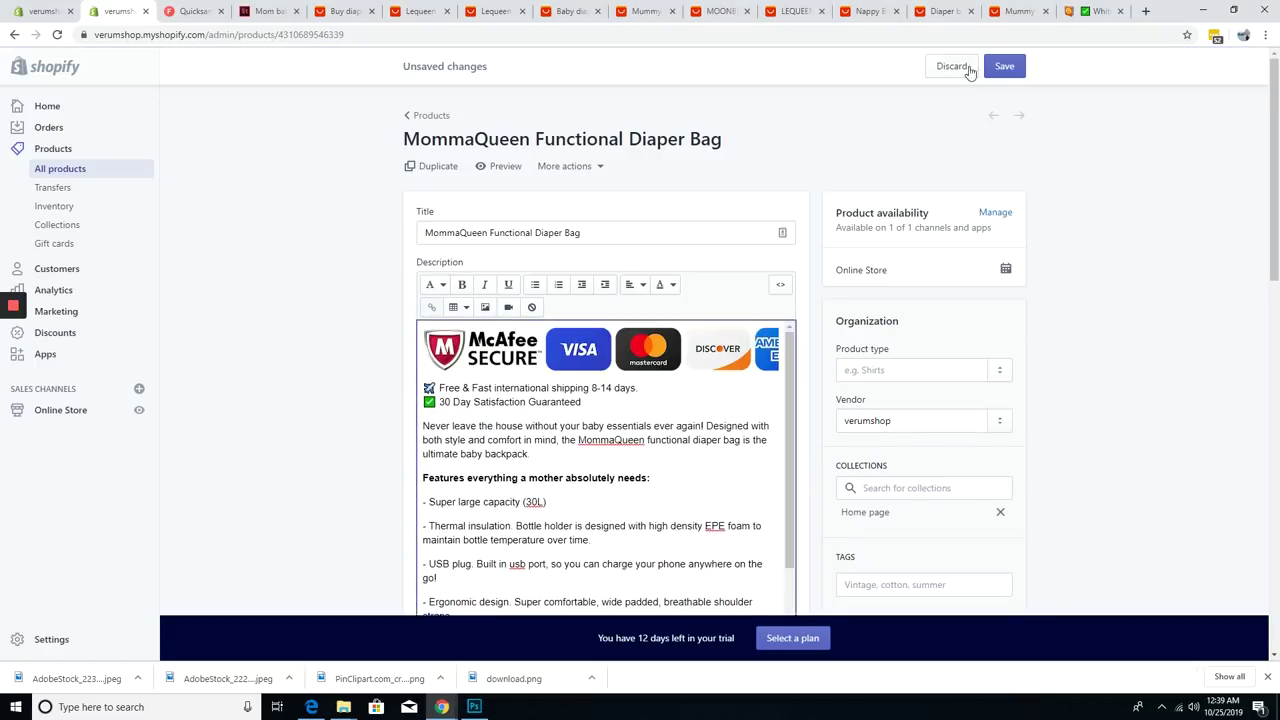
left_click(1000, 67)
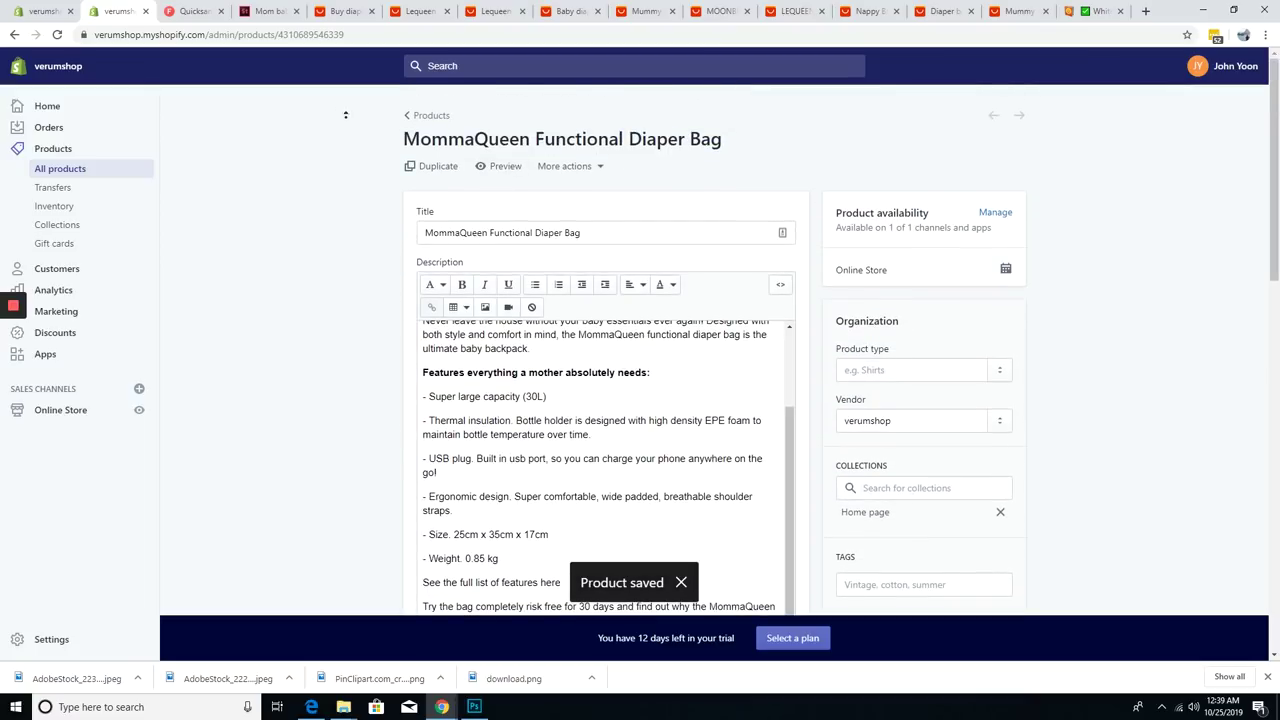
left_click(500, 166)
key("ctrl+shift+Tab")
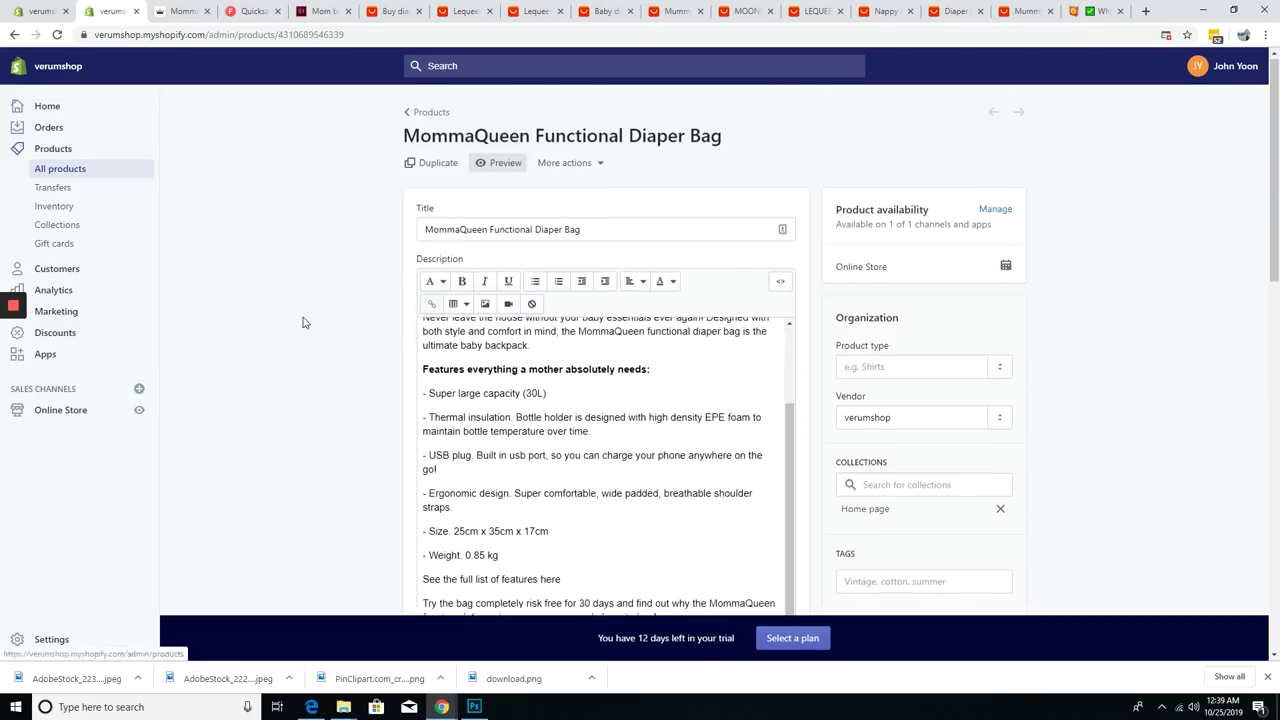
scroll(304, 322, "down", 15)
- On the AliExpress Lequeen bag listing, bring up the bag photo's image options
left_click(465, 11)
scroll(1240, 252, "up", 10)
scroll(1240, 252, "up", 20)
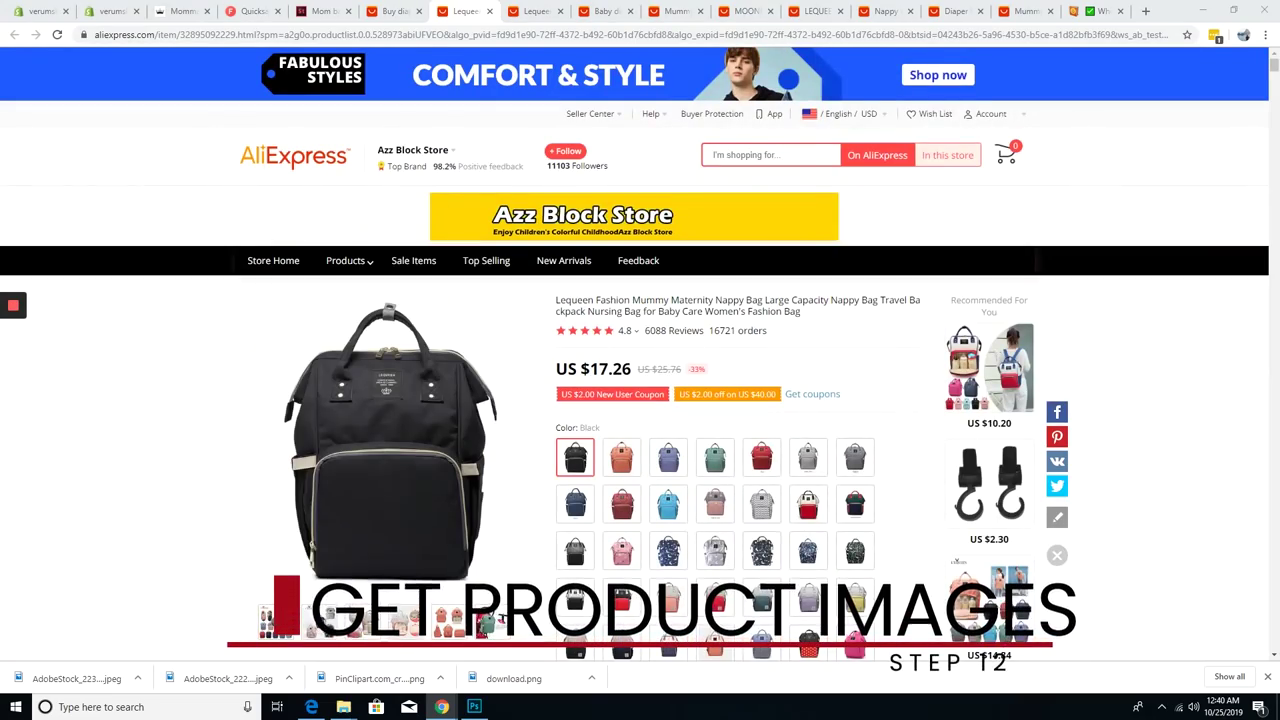
scroll(263, 483, "down", 15)
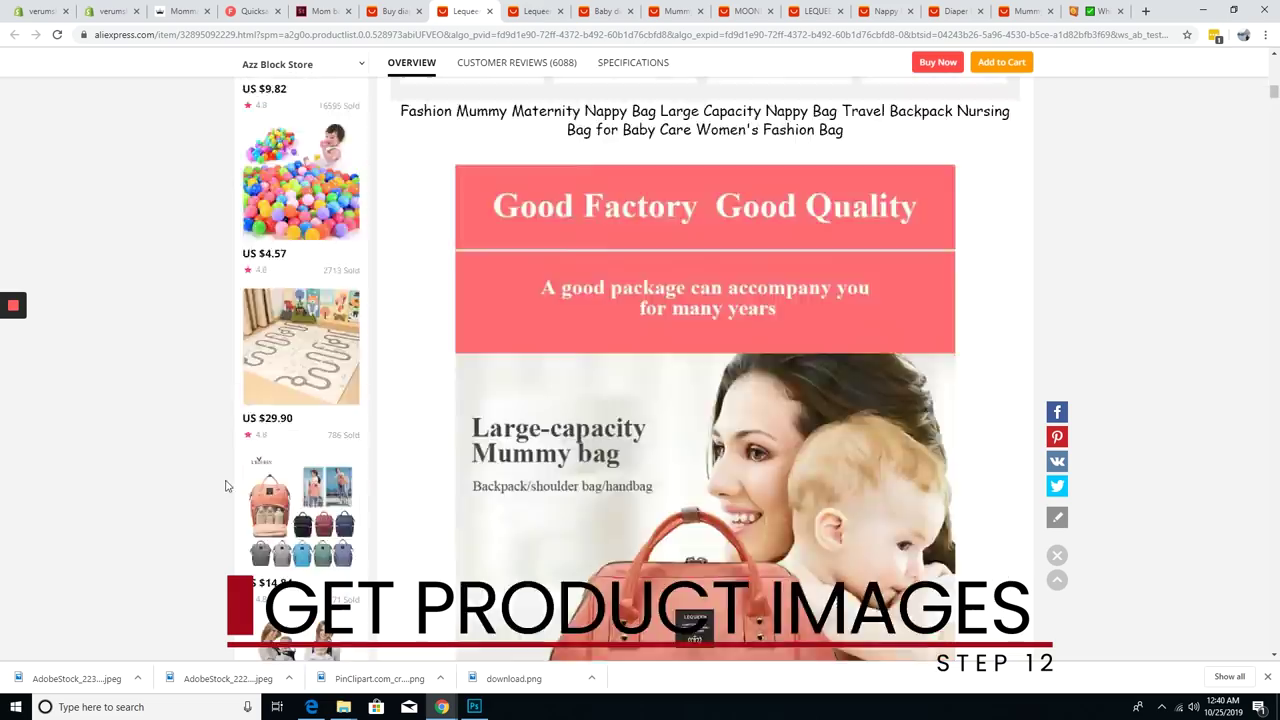
scroll(263, 483, "up", 3)
right_click(714, 463)
- Copy the bag photo into Clipping Magic to remove its background, then download the cut-out
left_click(757, 500)
left_click(1145, 11)
type("cli")
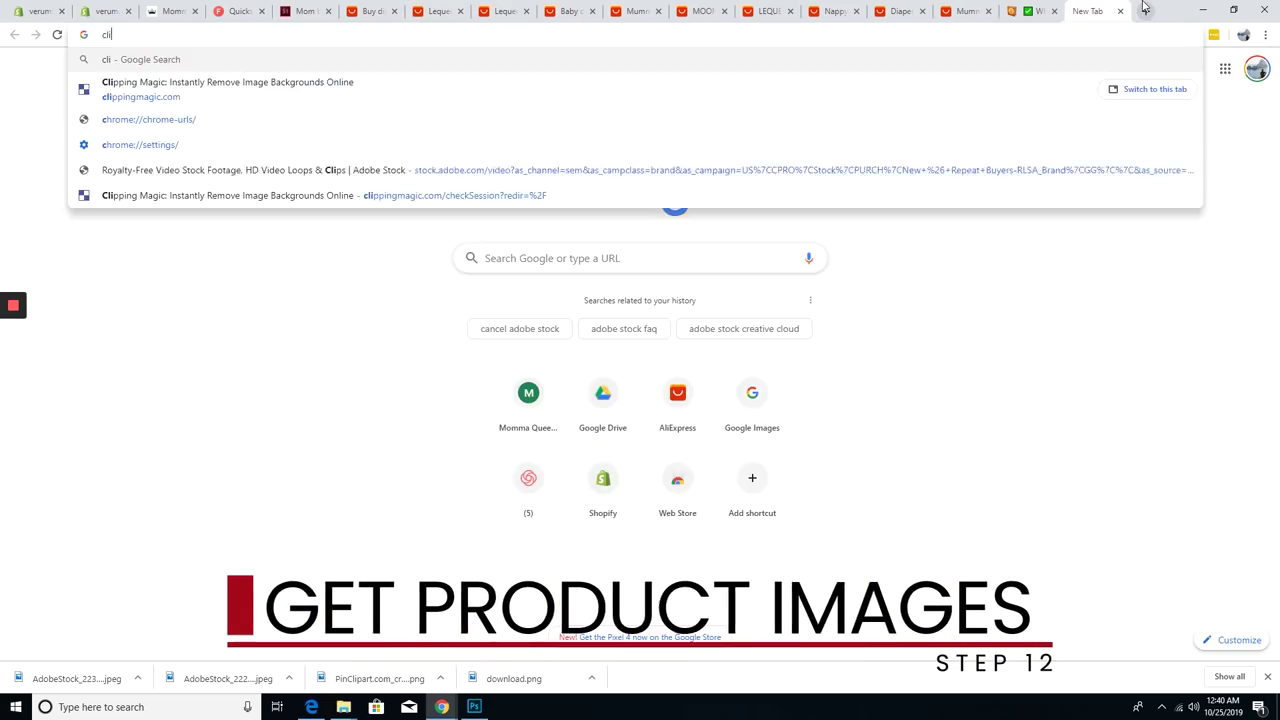
key("Return")
key("ctrl+v")
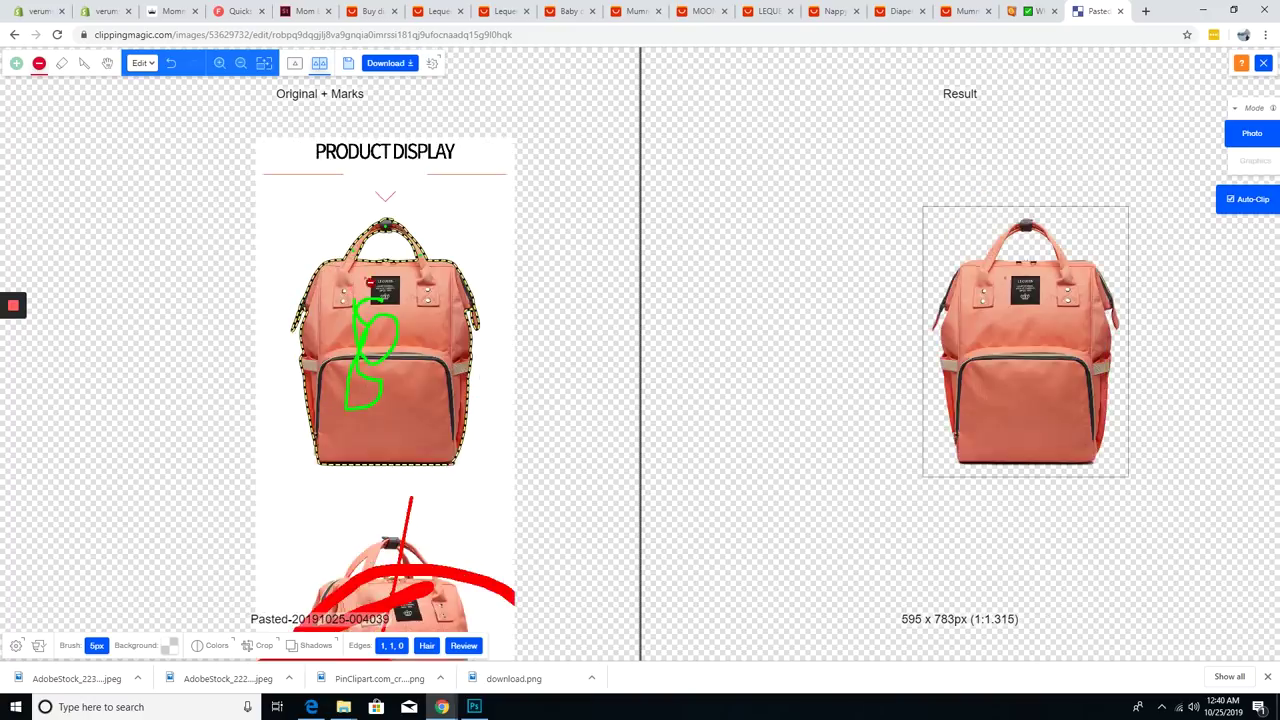
left_click(388, 63)
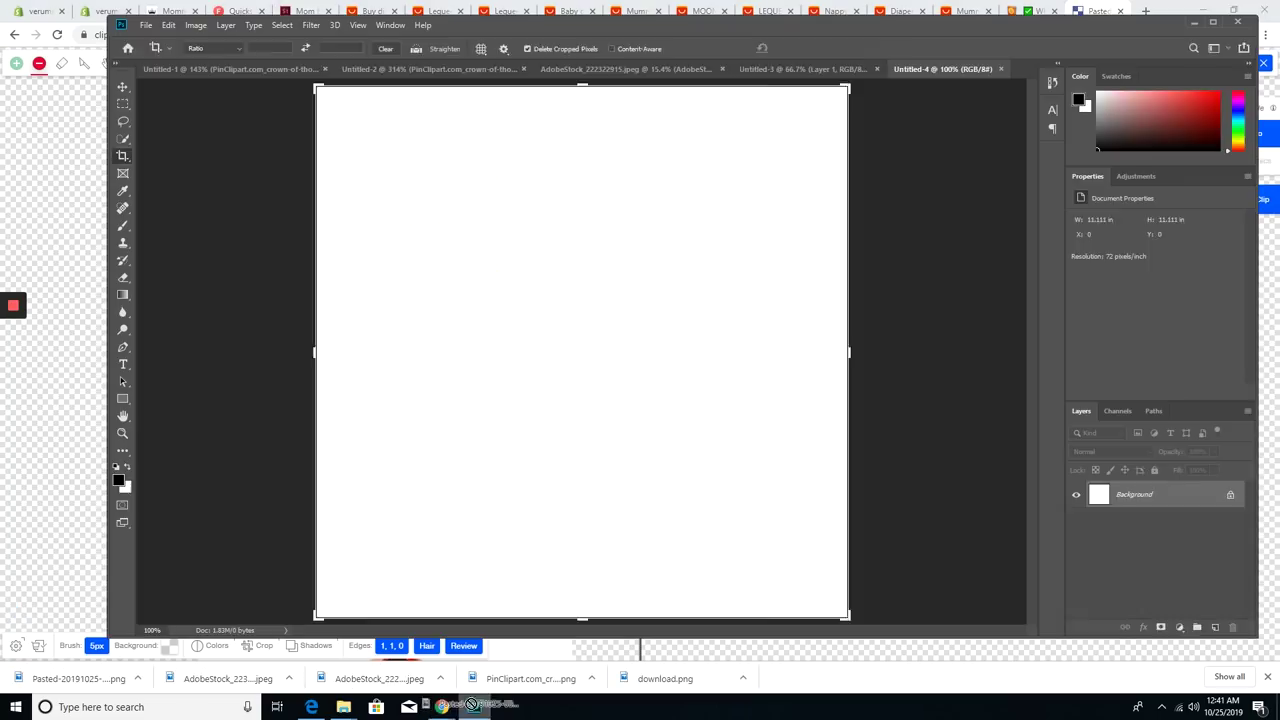
- Place the cut-out bag on a blank Photoshop canvas and unlock the background layer
left_click_drag(70, 678, 671, 299)
key("Return")
double_click(1134, 521)
- Give Layer 0 a pure white Color Overlay as the background
left_click(743, 209)
double_click(1134, 521)
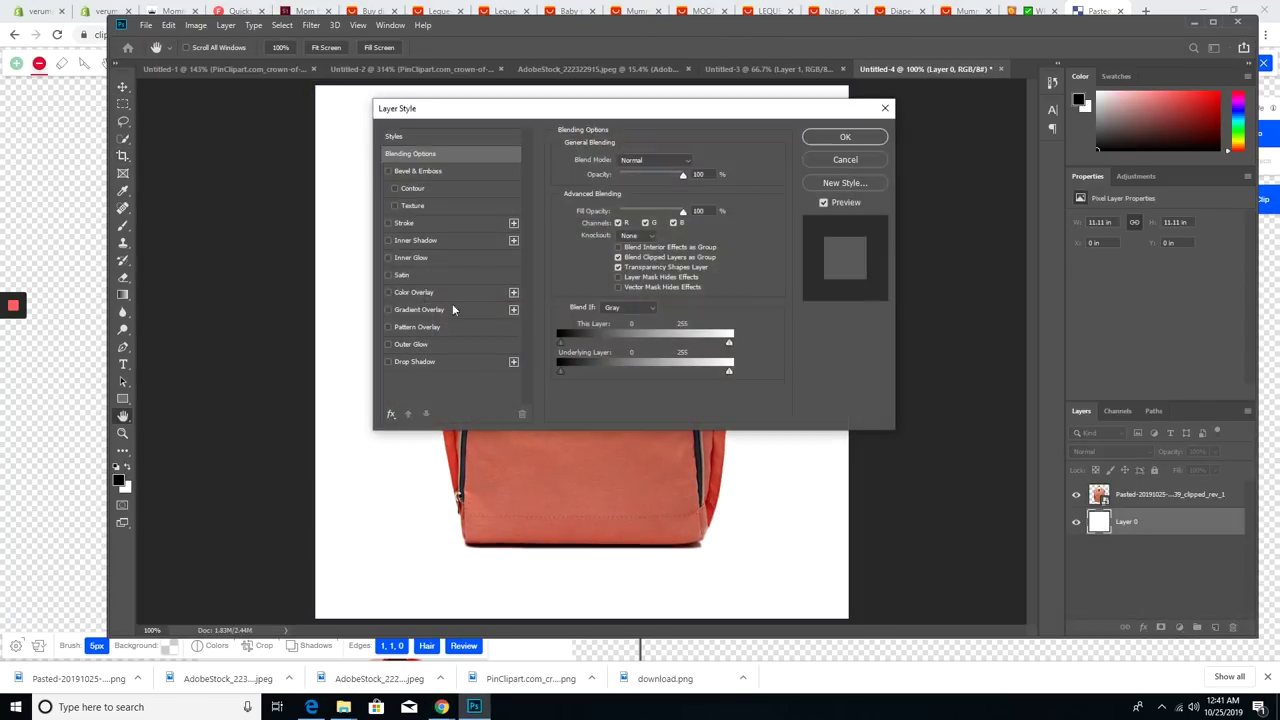
left_click_drag(450, 97, 887, 129)
left_click(844, 313)
left_click(1126, 183)
left_click_drag(468, 165, 414, 171)
left_click_drag(520, 130, 766, 335)
key("Return")
key("Return")
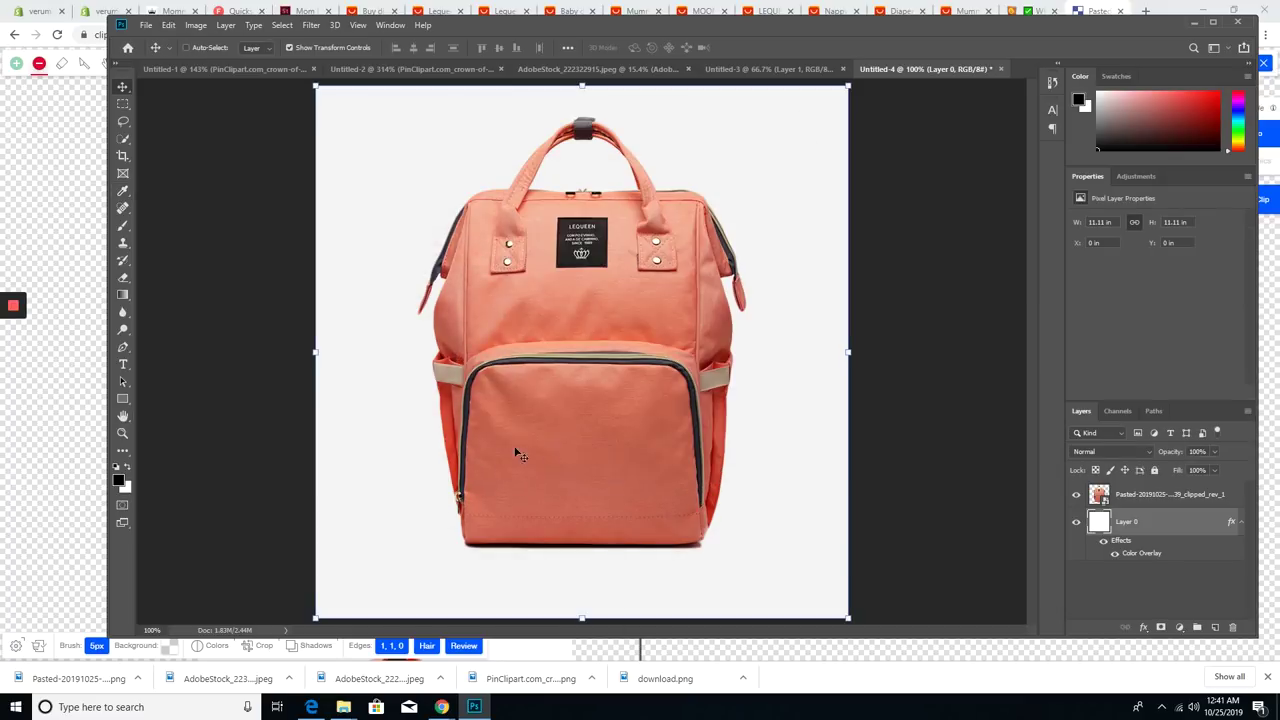
- Duplicate the bag with a black overlay, rasterize it, and shift it down as a shadow
key("ctrl+j")
left_click(1144, 295)
key("Return")
double_click(1134, 521)
left_click(310, 343)
left_click(749, 206)
right_click(1134, 521)
left_click(1060, 361)
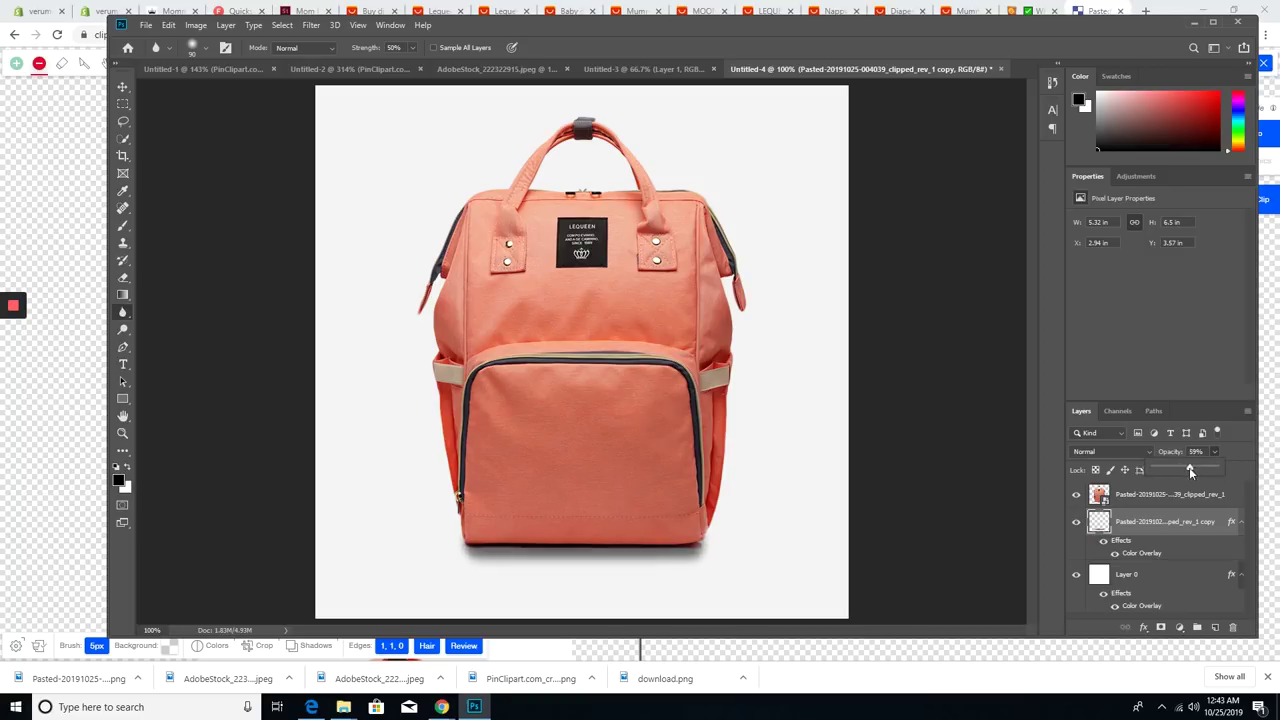
left_click_drag(576, 383, 650, 460)
- Group all the layers and save the image as a new JPEG file
key("m")
scroll(613, 398, "down", 1)
key("ctrl+g")
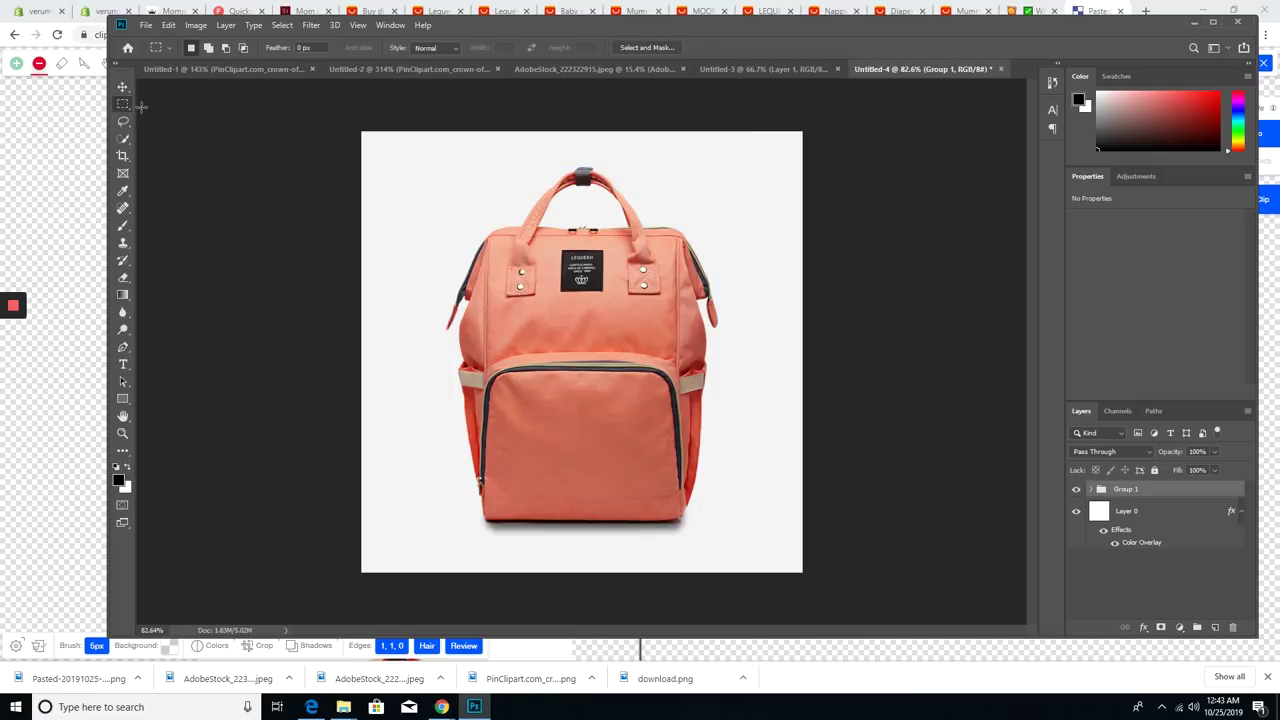
key("ctrl+shift+s")
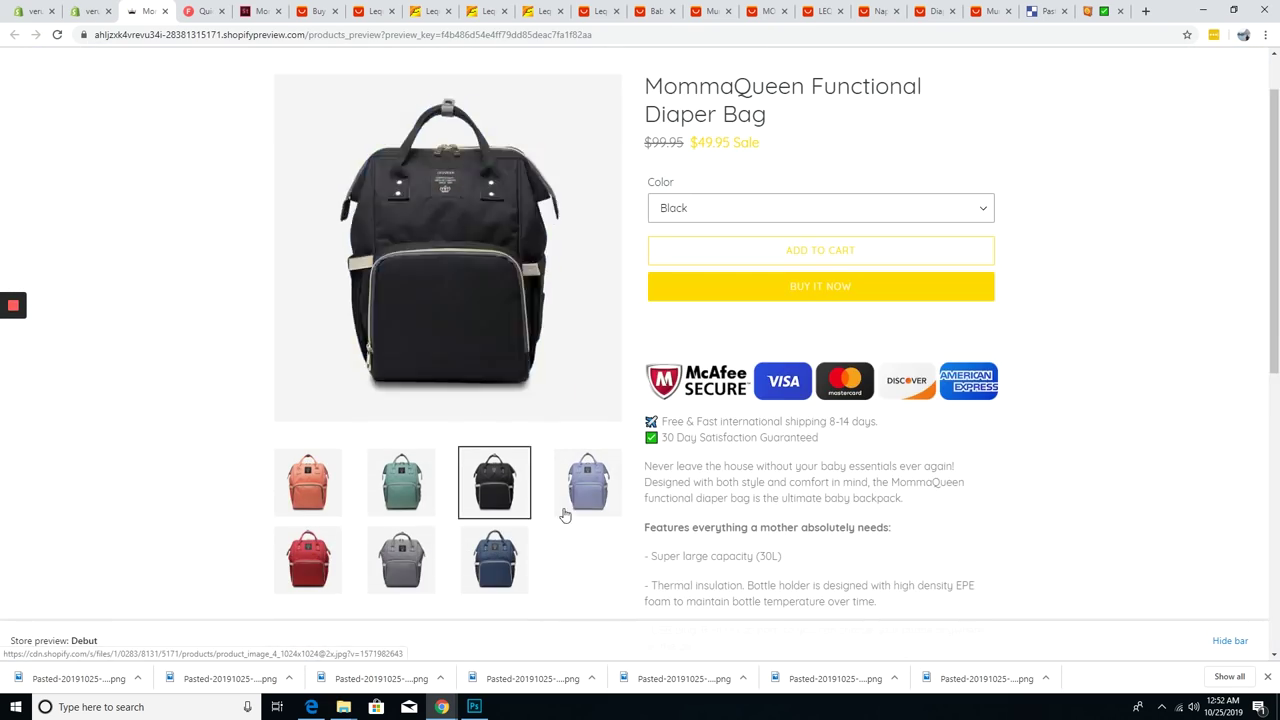
- Return to the Shopify product admin page
scroll(195, 227, "down", 1)
left_click(90, 11)
scroll(494, 497, "down", 6)
scroll(588, 414, "up", 2)
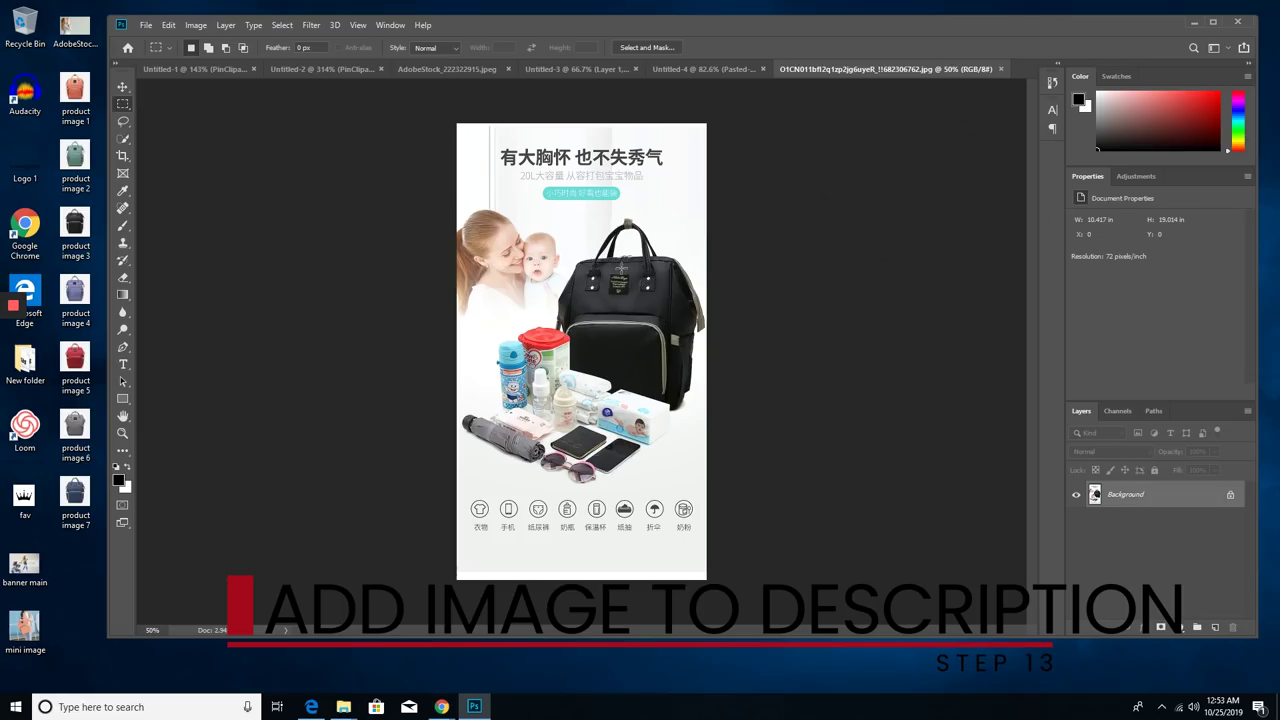
scroll(597, 385, "up", 5)
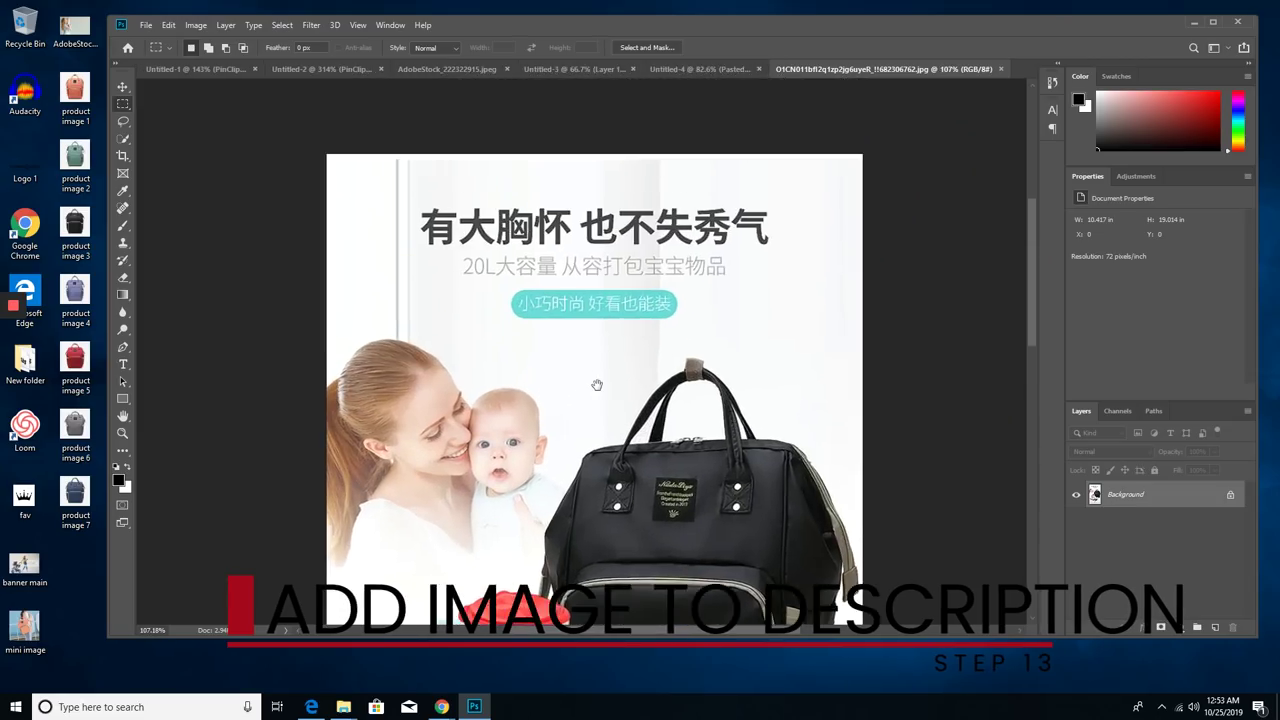
- Draw a rounded bar filled #ffc600 and centre it under the subtitle
scroll(589, 178, "down", 5)
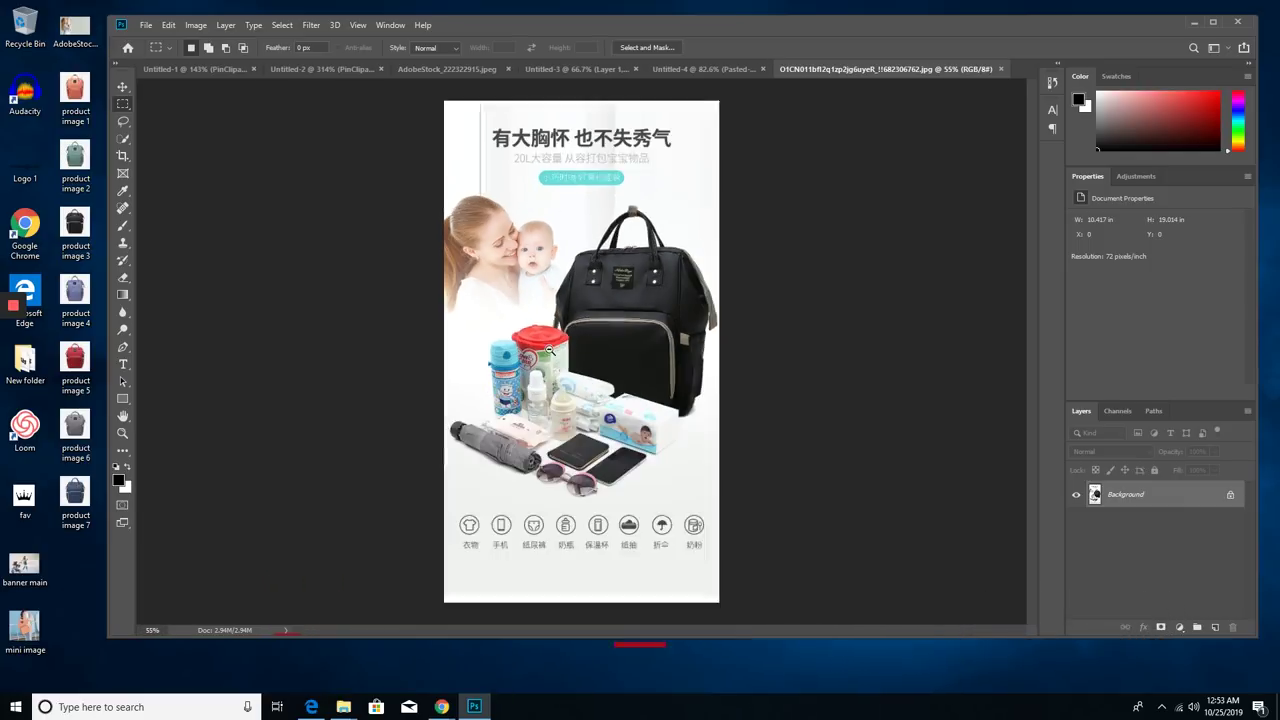
scroll(590, 178, "up", 5)
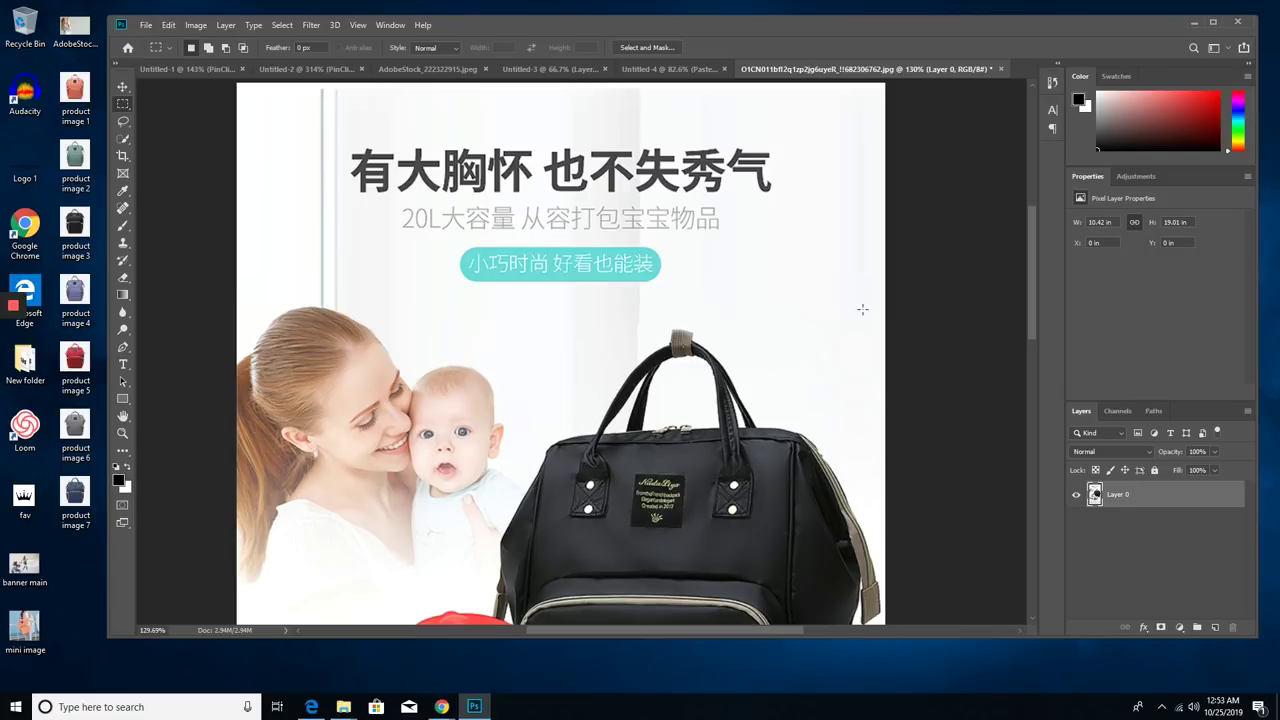
key("v")
scroll(540, 242, "down", 1)
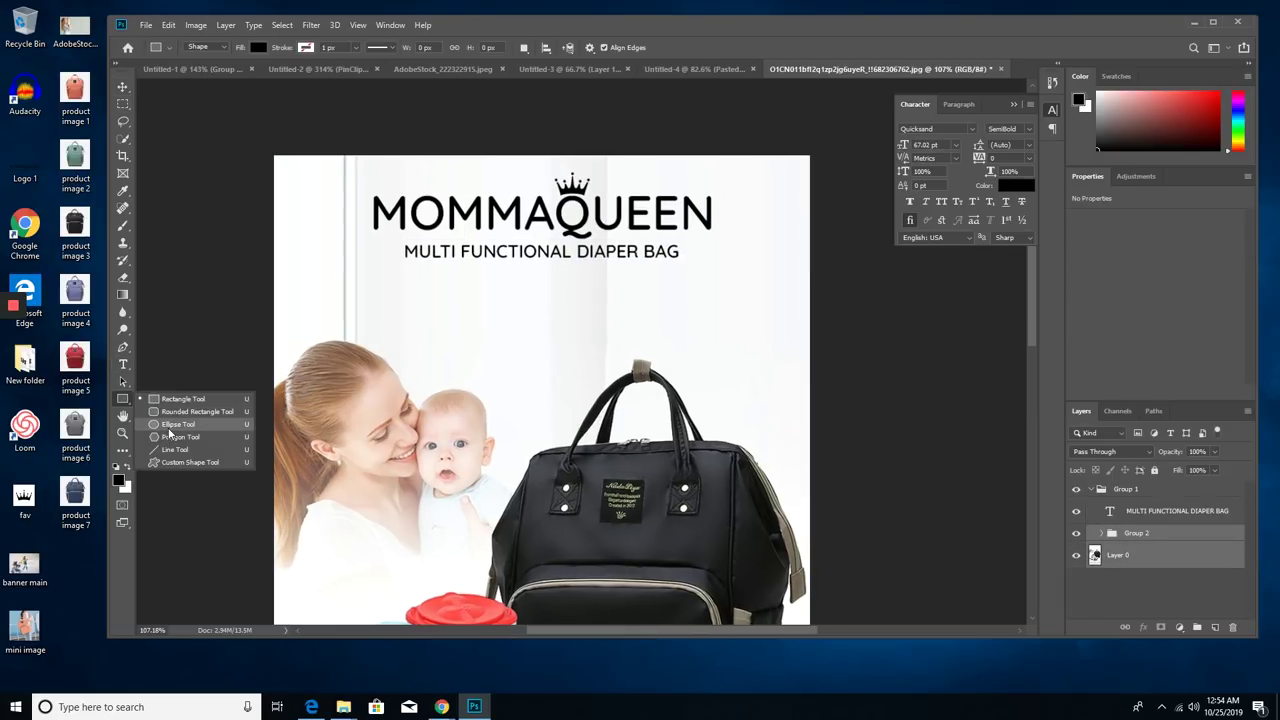
left_click_drag(613, 320, 613, 320)
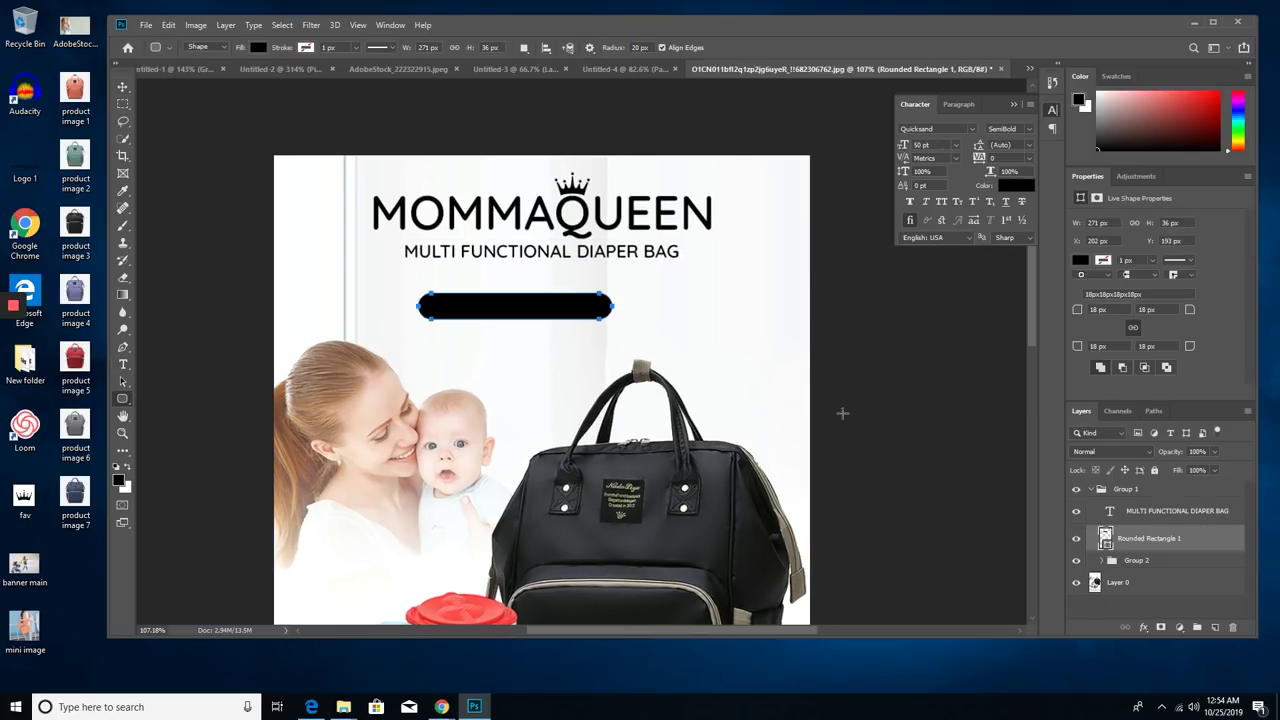
double_click(1105, 538)
type("ffc600")
key("Return")
key("v")
left_click_drag(456, 295, 483, 295)
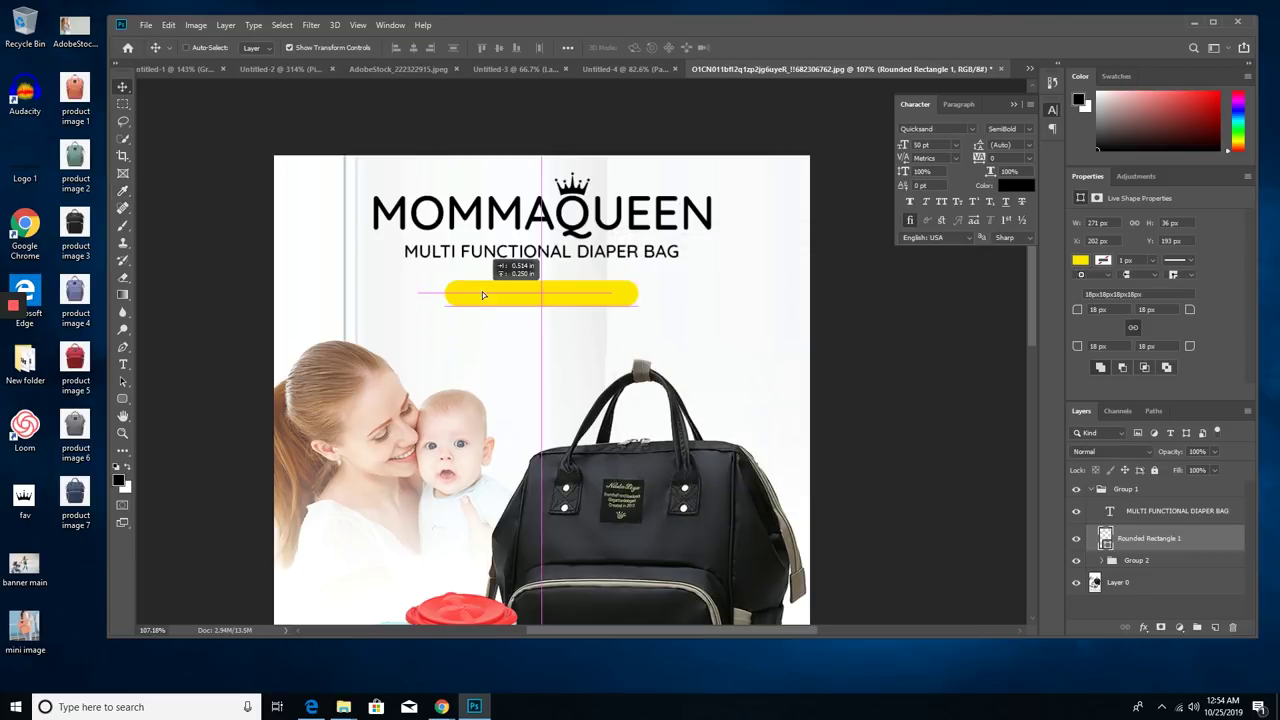
- Duplicate the subtitle text as LIMITED RELEASE and group it with the yellow bar
left_click(1120, 511)
key("ctrl+j")
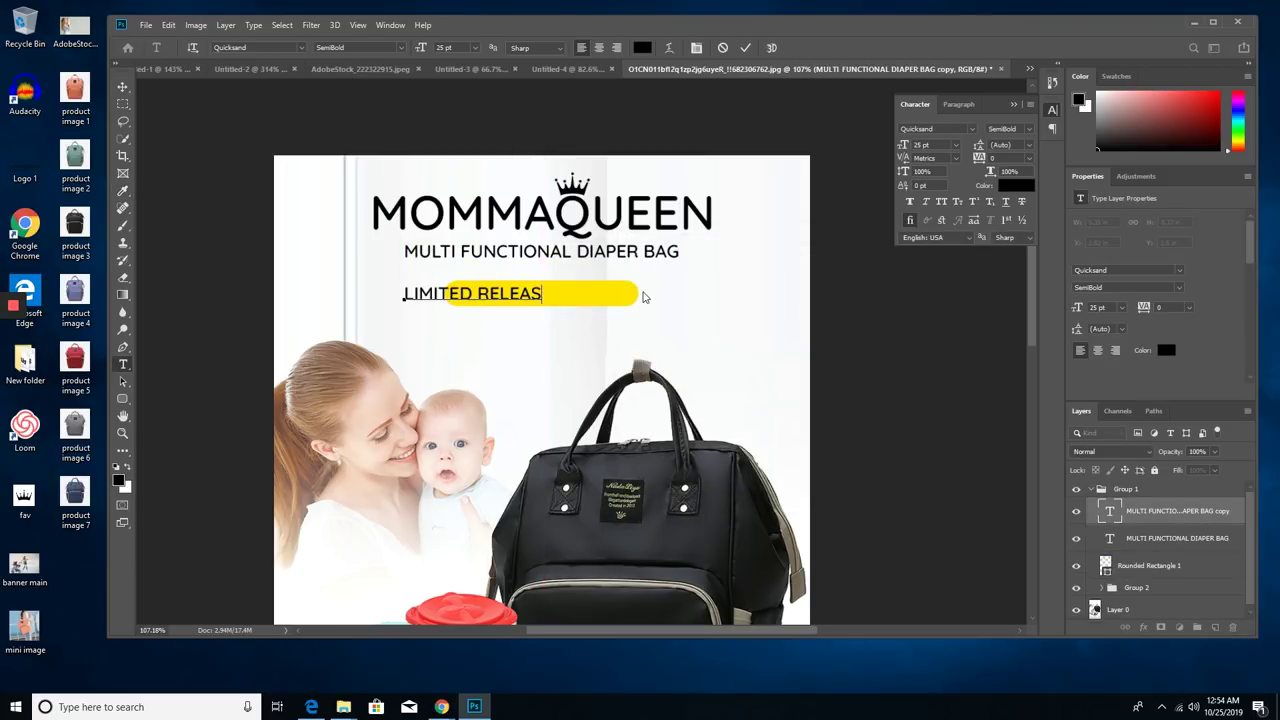
left_click(1148, 565, "shift")
key("ctrl+g")
- Save the edited image as a new JPEG file
key("super+Up")
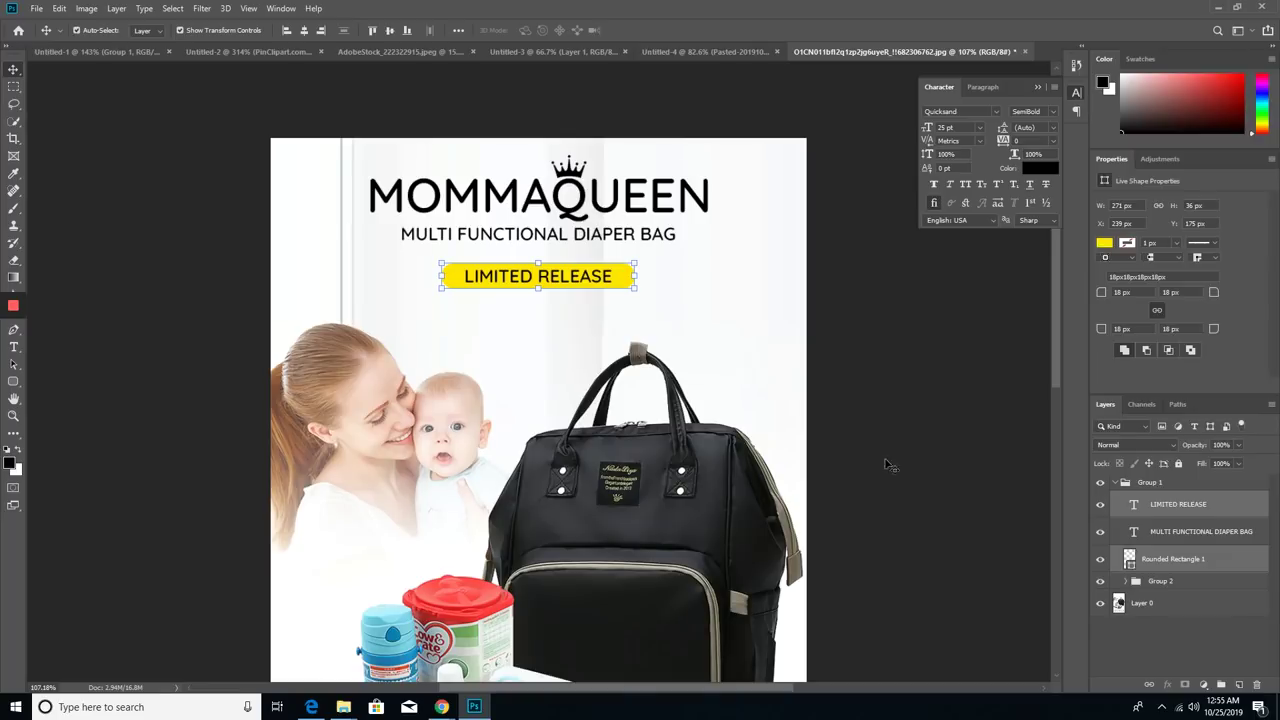
key("ctrl+0")
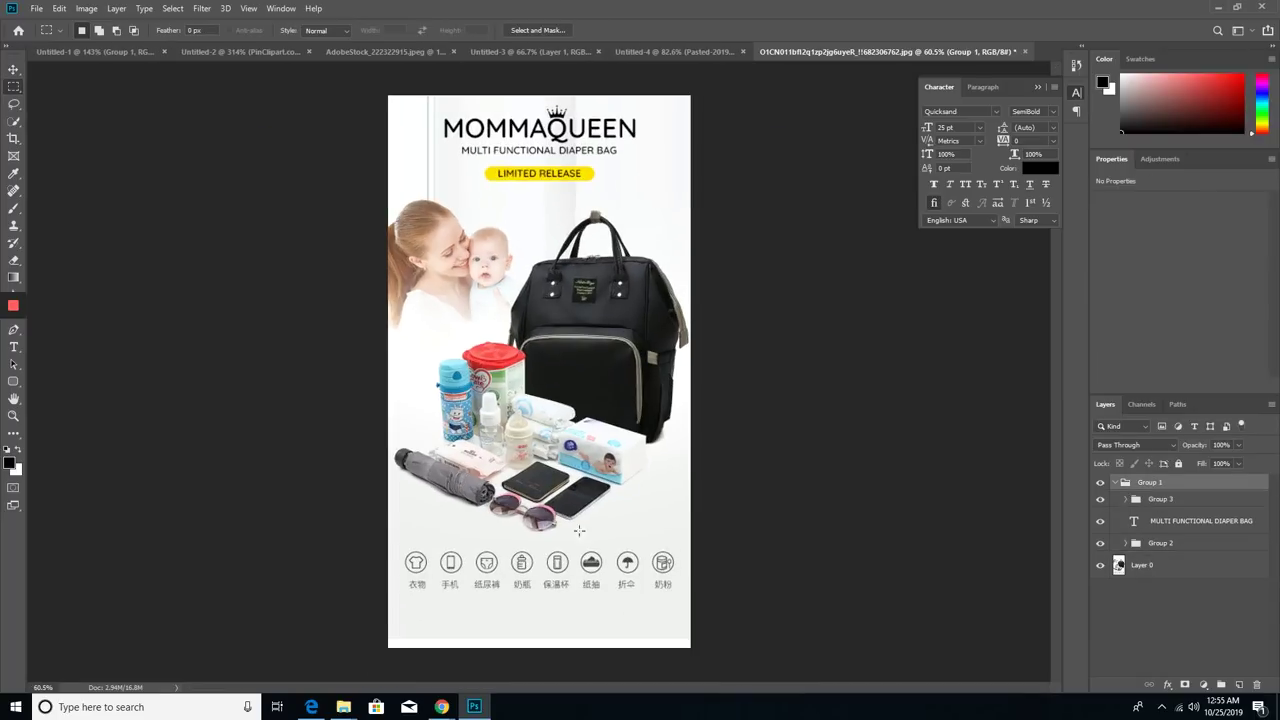
key("ctrl+shift+s")
left_click(357, 308)
left_click(150, 403)
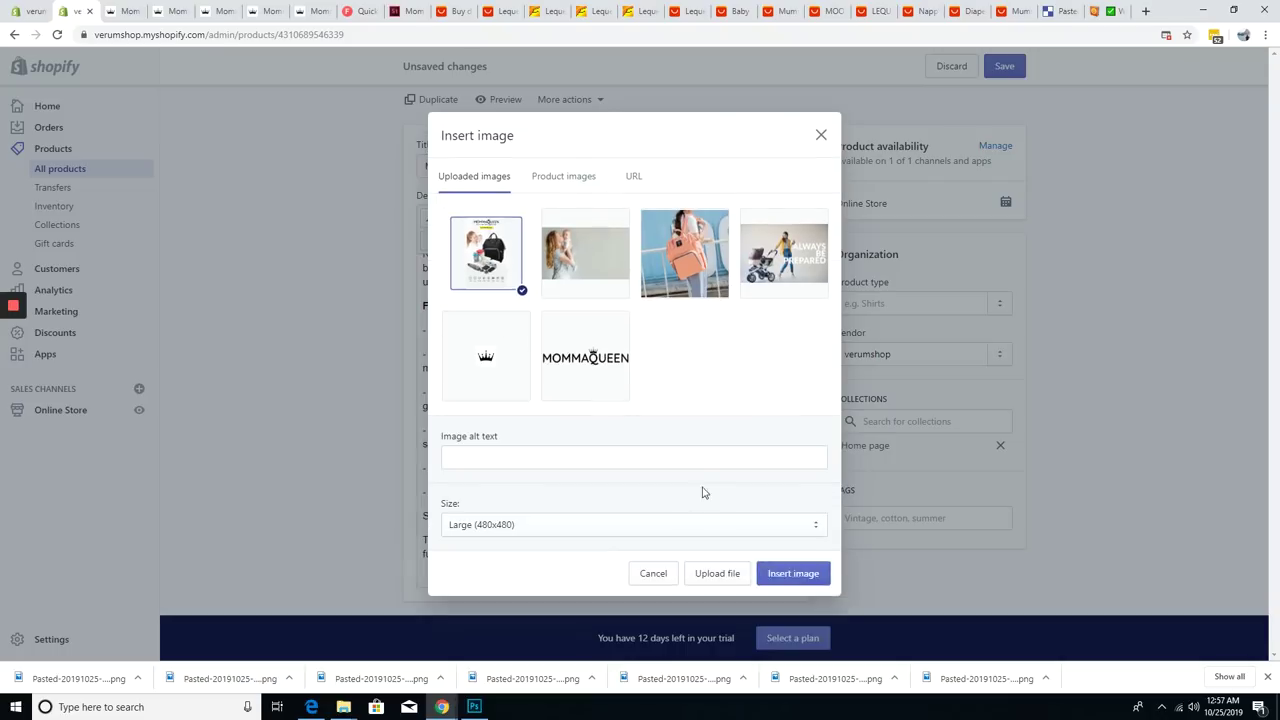
left_click(634, 524)
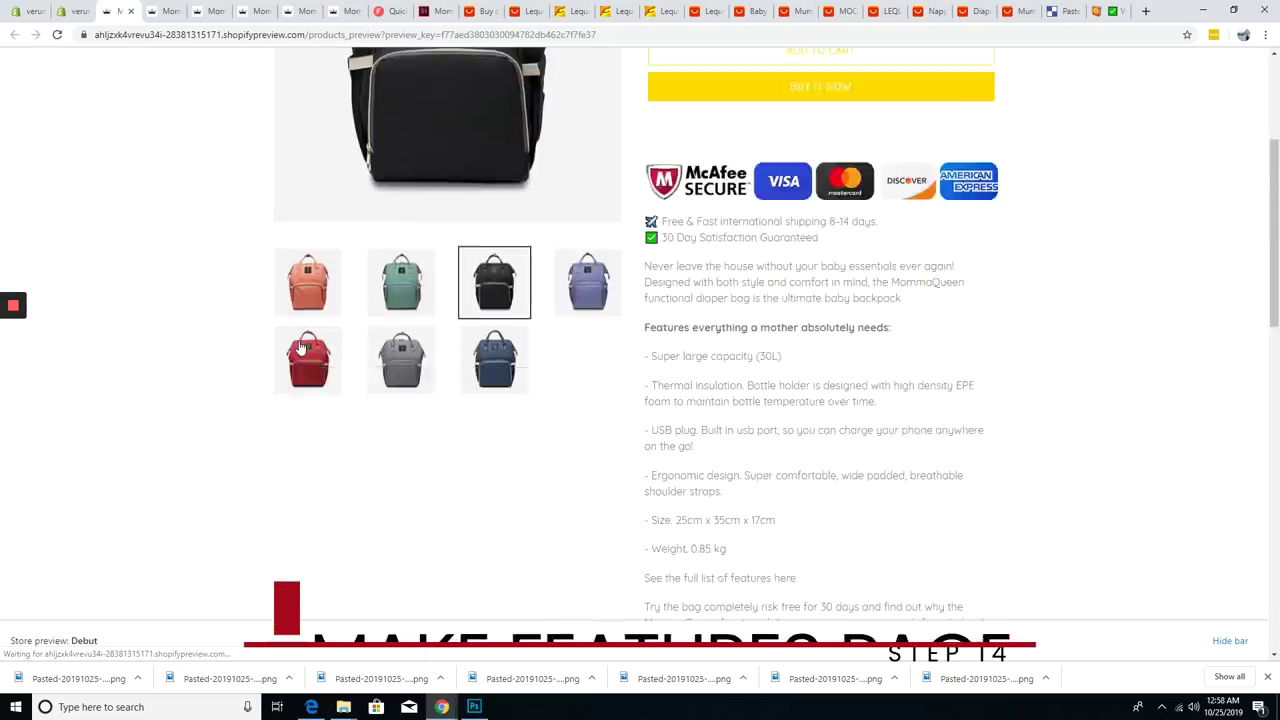
- Insert the first feature images, including the stroller belt image, into the Features page content
scroll(737, 426, "down", 5)
scroll(737, 426, "up", 5)
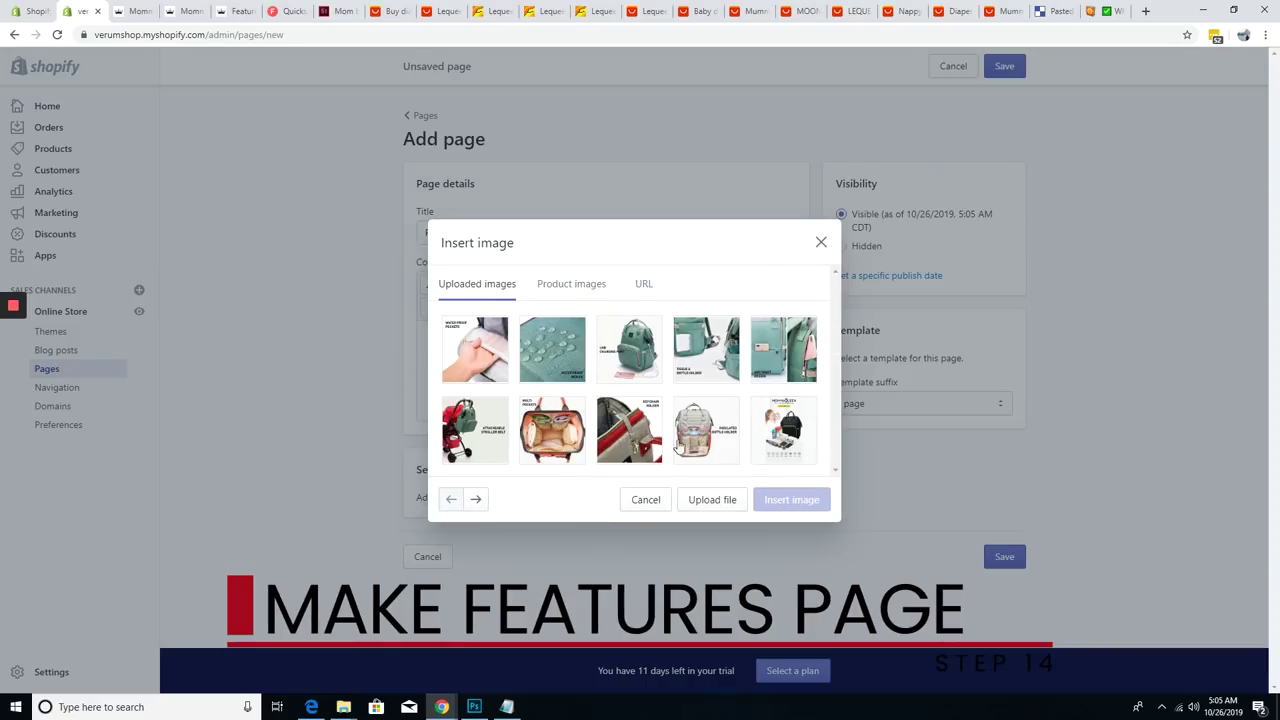
left_click(706, 440)
scroll(708, 465, "down", 1)
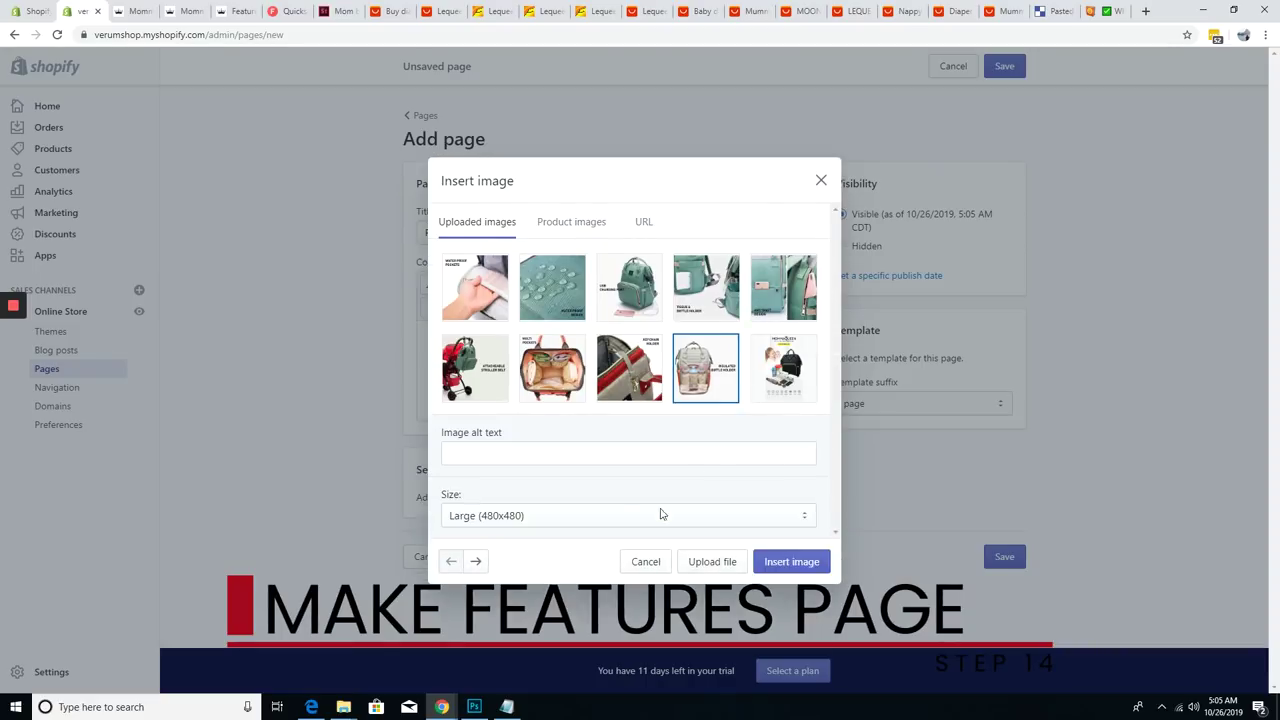
left_click(791, 561)
scroll(600, 350, "down", 2)
left_click(600, 340)
left_click(487, 173)
left_click(646, 500)
left_click(487, 173)
left_click(791, 500)
left_click(487, 173)
left_click(791, 500)
left_click(487, 173)
left_click(791, 561)
- Insert the remaining feature images, including Water proof design and the hand-in-bag image
left_click(487, 173)
left_click(791, 561)
left_click(487, 173)
left_click(629, 287)
left_click(791, 561)
left_click(487, 173)
left_click(552, 287)
left_click(791, 561)
left_click(487, 173)
left_click(629, 517)
left_click(629, 631)
left_click(791, 561)
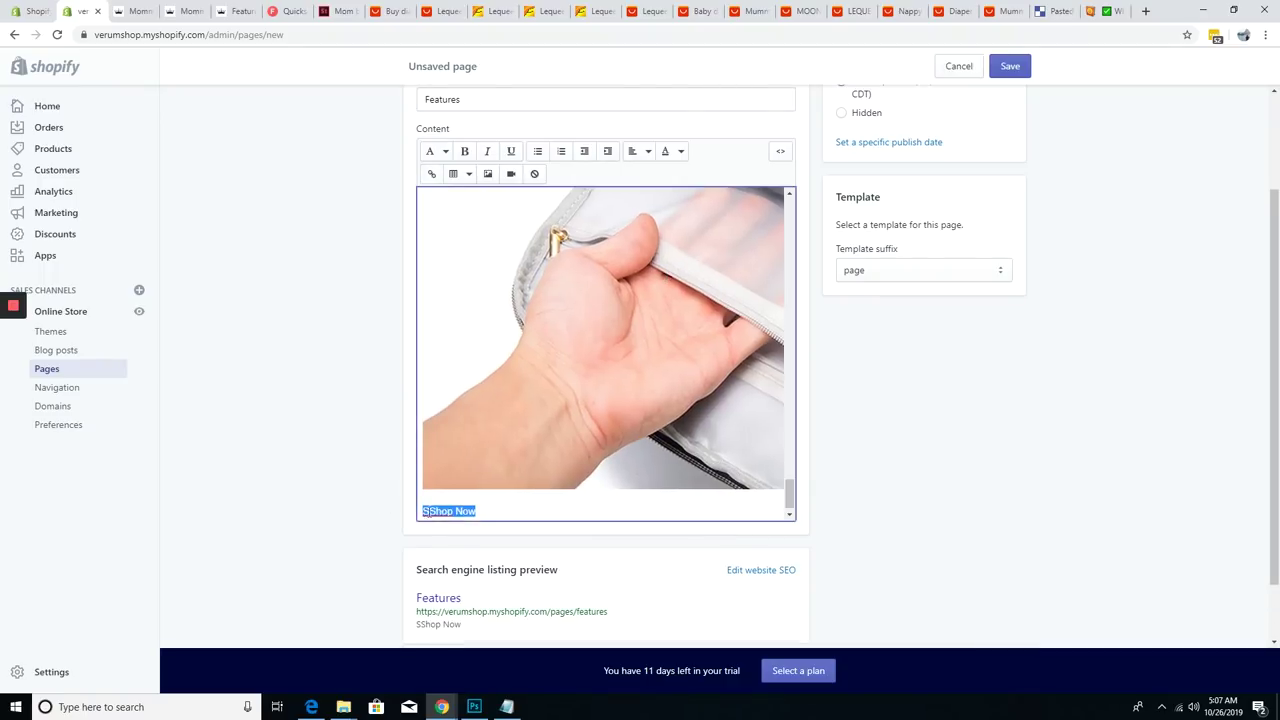
- Link the Shop Now text, save the Features page, and begin titling a Contact page
left_click(431, 173)
left_click(797, 466)
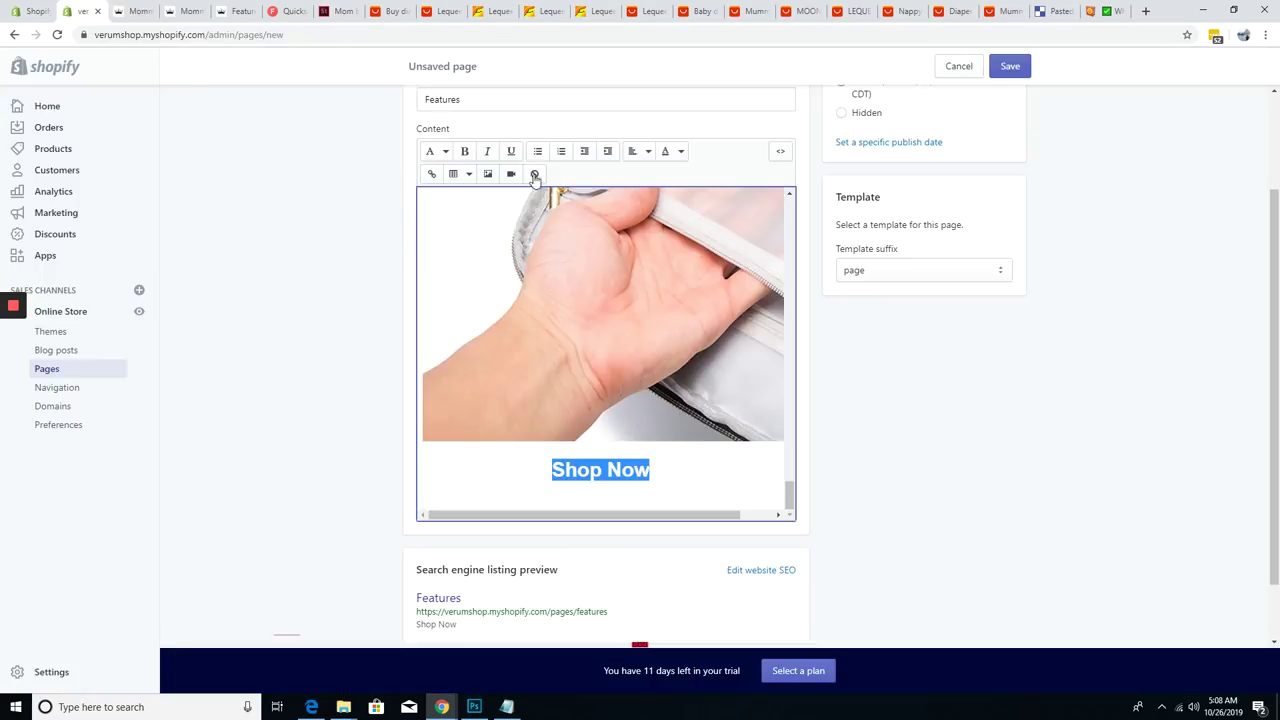
left_click(1010, 66)
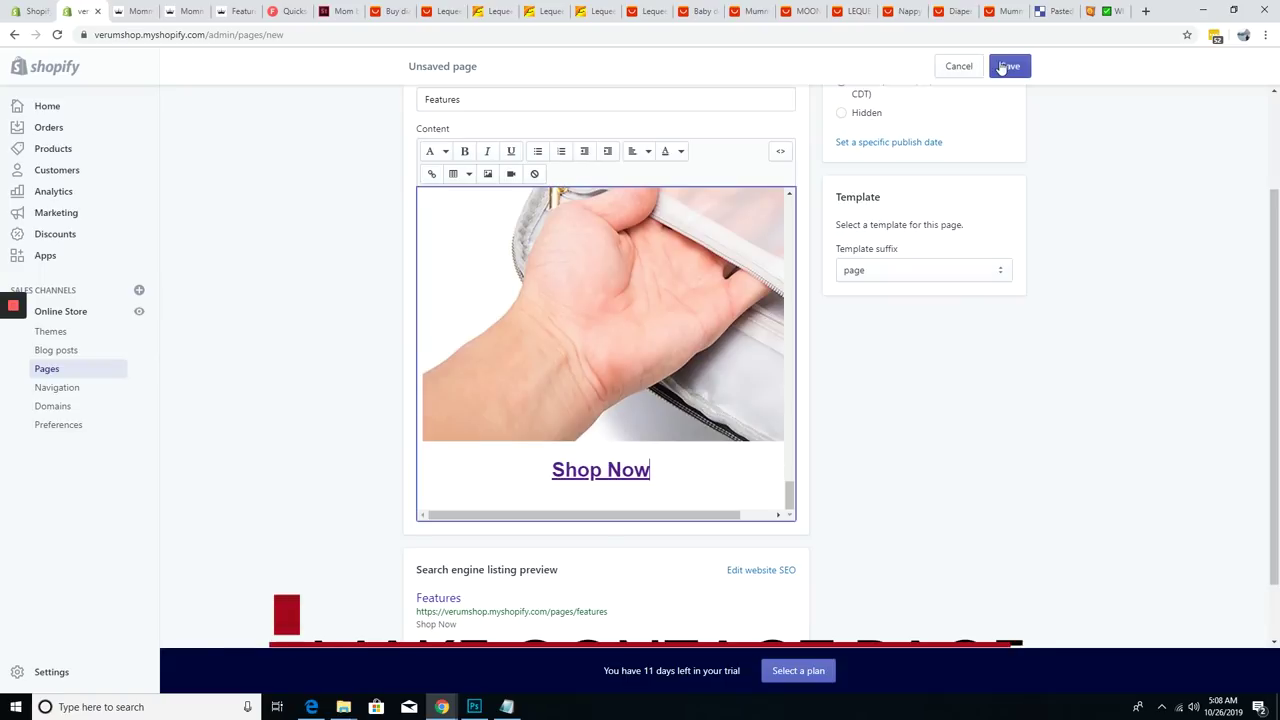
left_click(692, 233)
type("Contact")
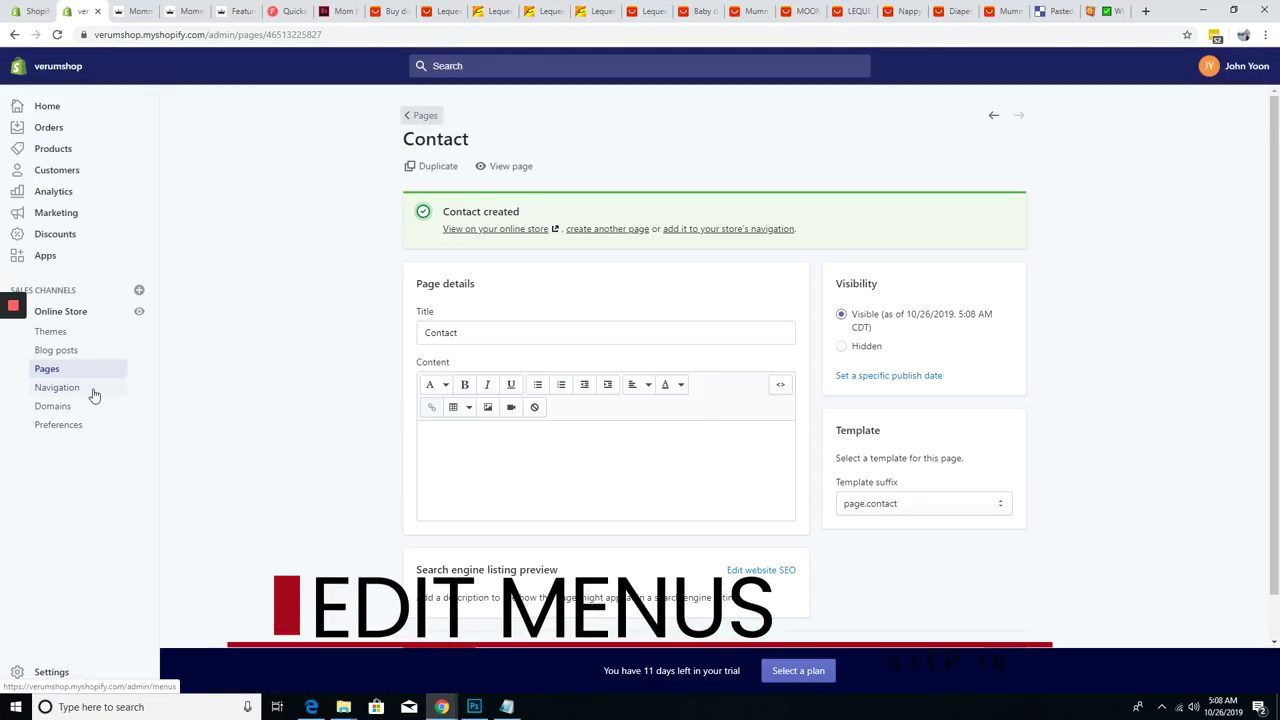
- Add a Features item to the Main menu, linked to the Features page
left_click(60, 388)
left_click(649, 363)
left_click(557, 366)
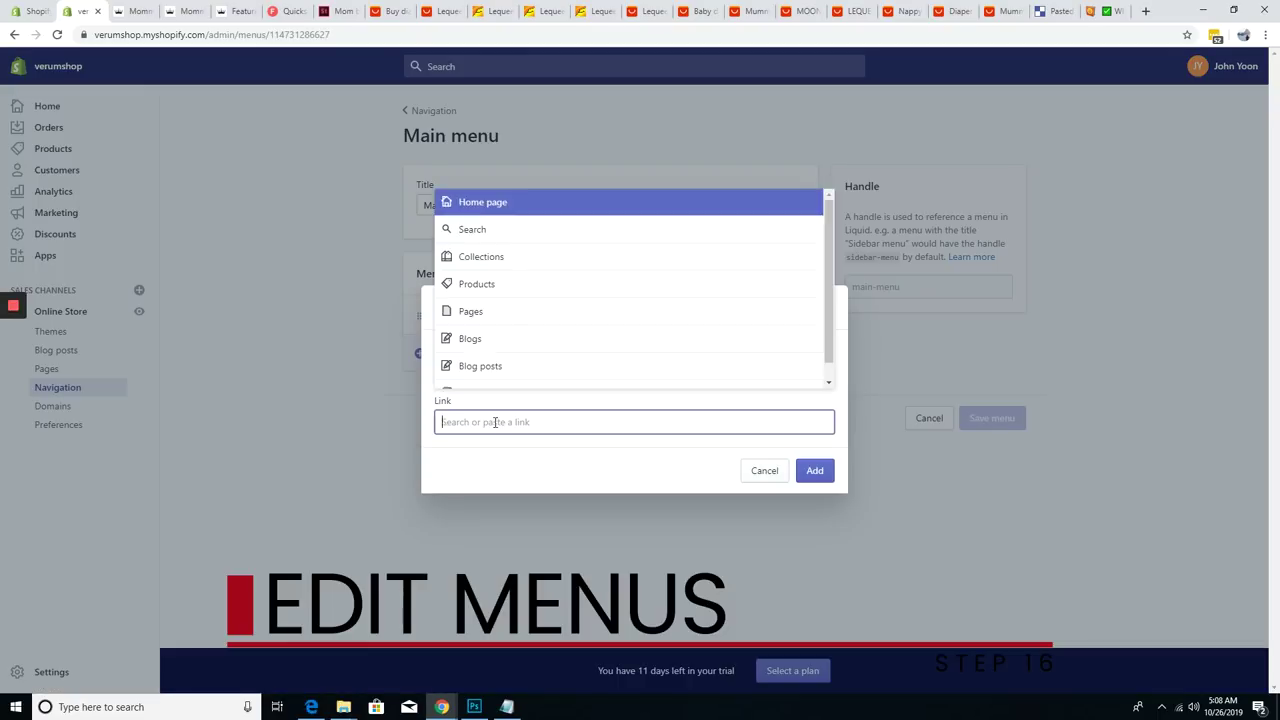
left_click(470, 311)
left_click(458, 375)
left_click(650, 422)
left_click(483, 315)
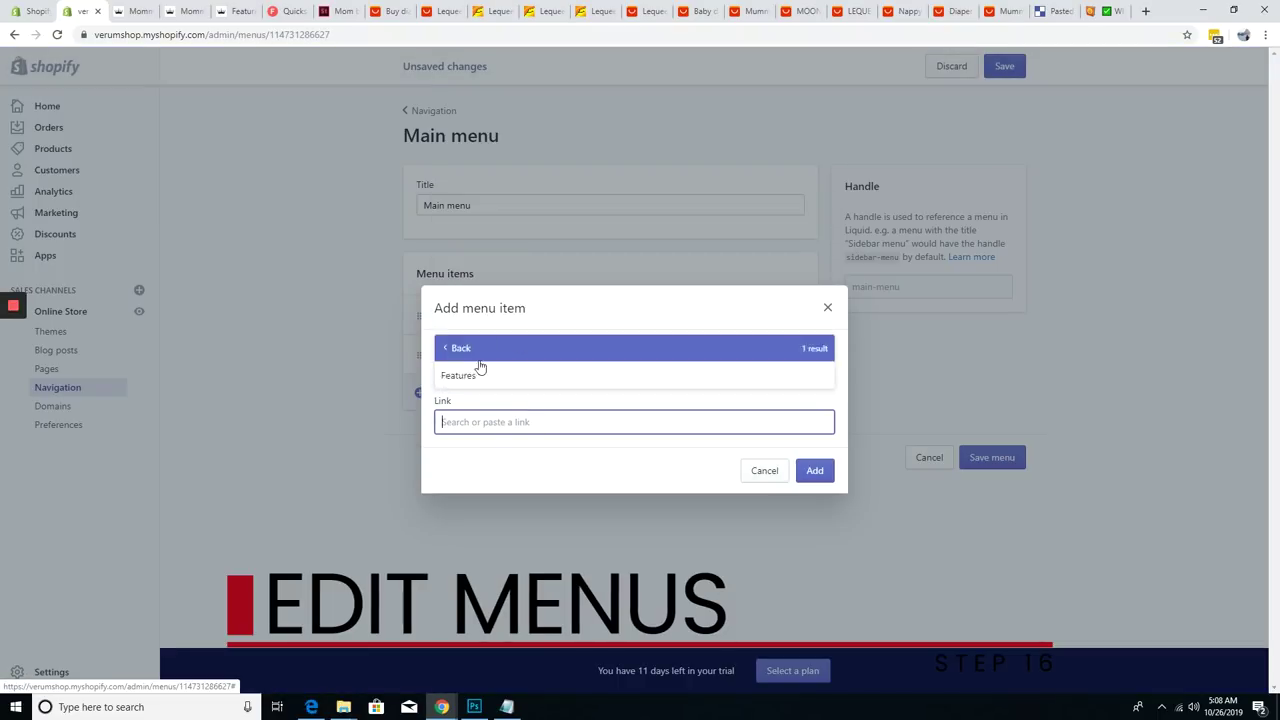
left_click(478, 349)
left_click(470, 311)
left_click(815, 470)
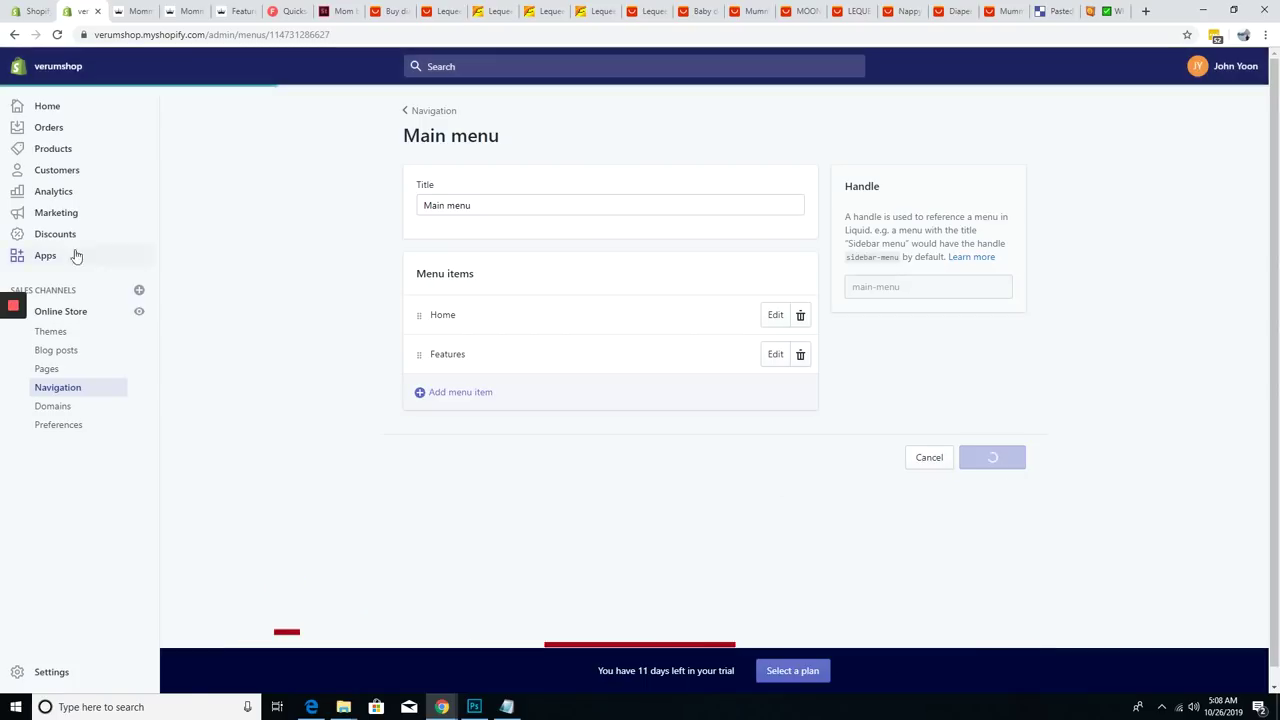
- Add a Contact menu item linked to the Contact page, delete the duplicate, and preview the storefront
left_click(47, 372)
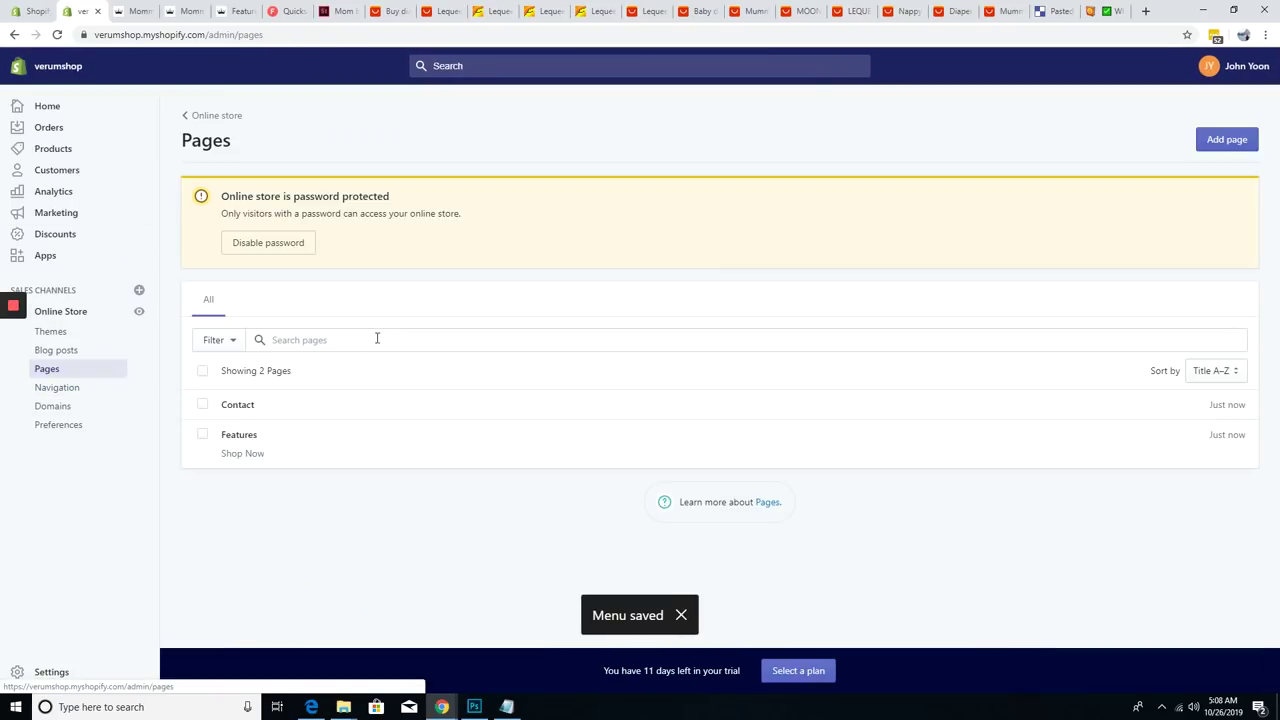
left_click(253, 410)
left_click(88, 390)
left_click(660, 405)
left_click(470, 392)
left_click(508, 425)
left_click(494, 357)
left_click(815, 470)
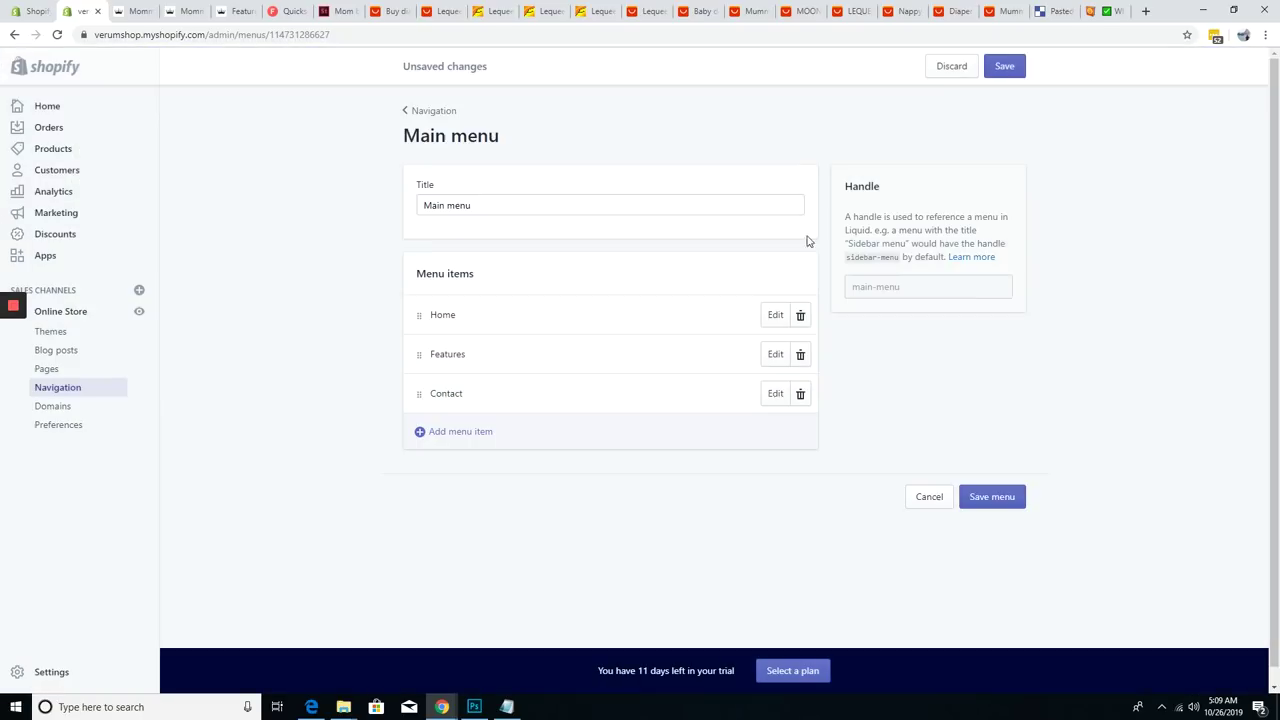
left_click(991, 496)
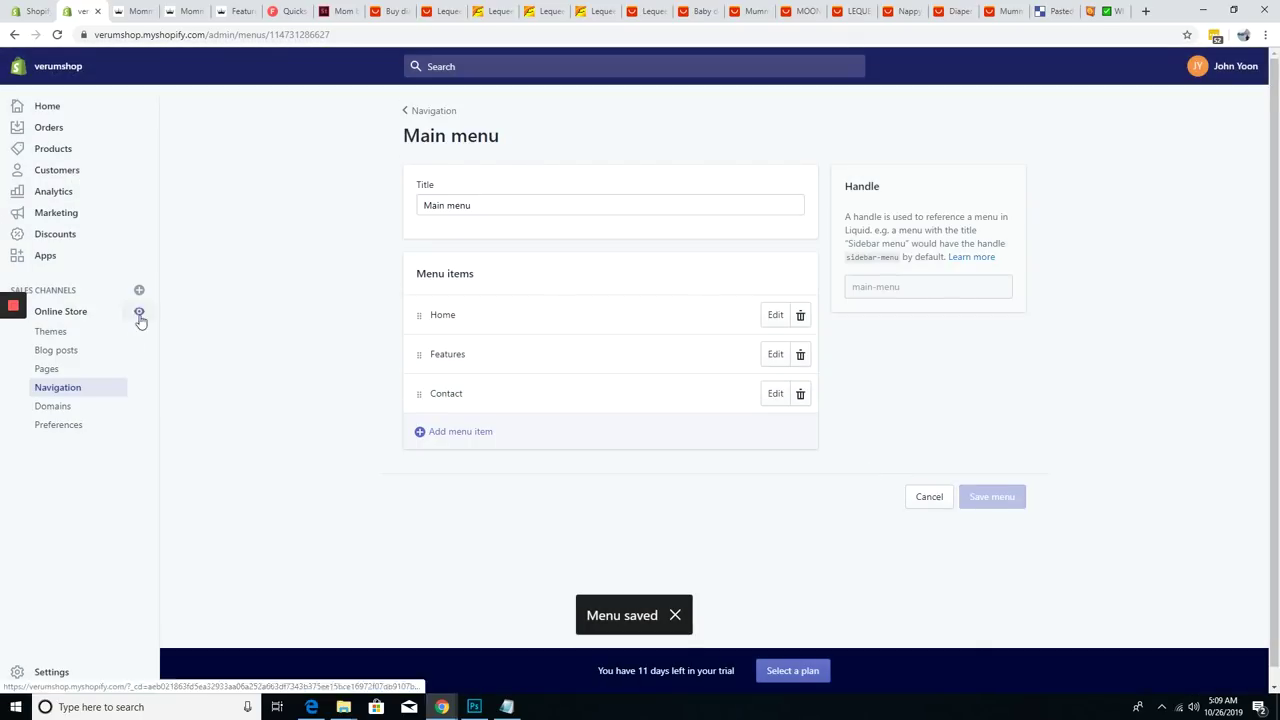
left_click(139, 313)
scroll(309, 429, "down", 10)
- Preview the diaper bag product page and switch the bag colour to Navy
scroll(363, 413, "down", 5)
left_click(620, 451)
left_click(706, 289)
left_click(697, 287)
left_click(697, 287)
left_click(690, 370)
scroll(723, 400, "down", 10)
scroll(560, 440, "down", 4)
scroll(500, 480, "up", 9)
- Check the Features and Contact pages from the storefront, then return to the homepage
left_click(747, 462)
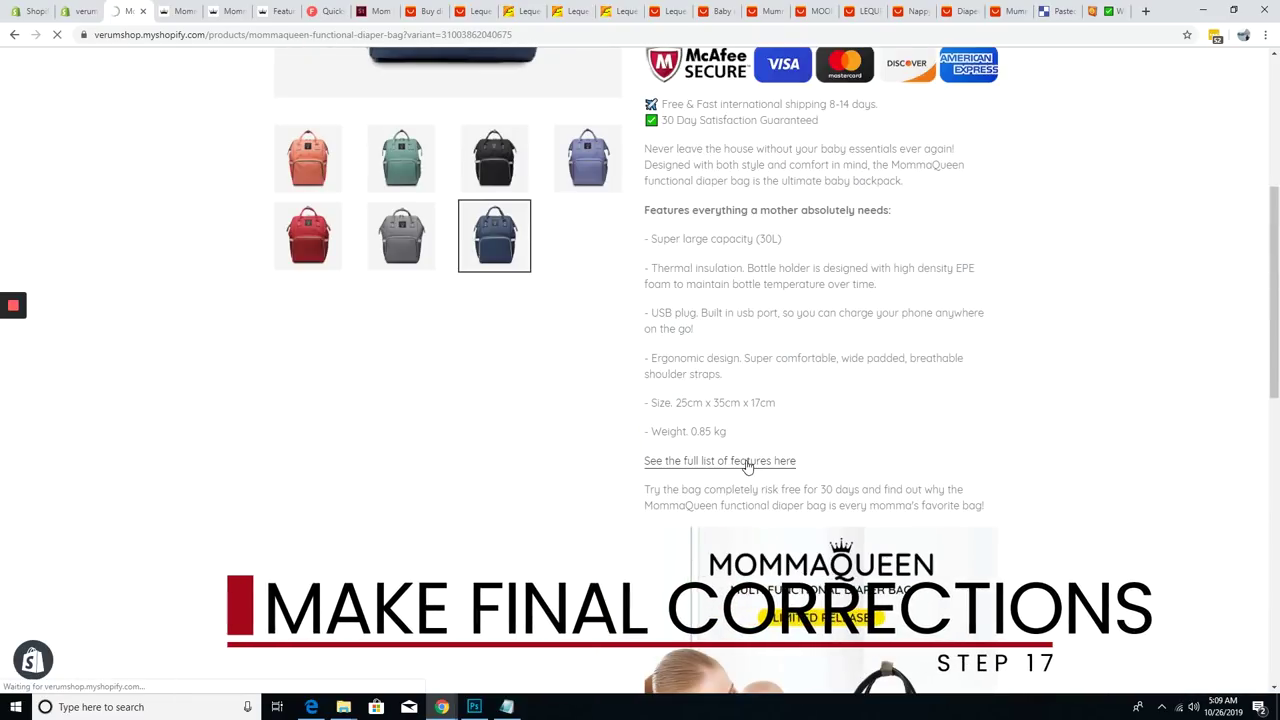
scroll(726, 456, "down", 15)
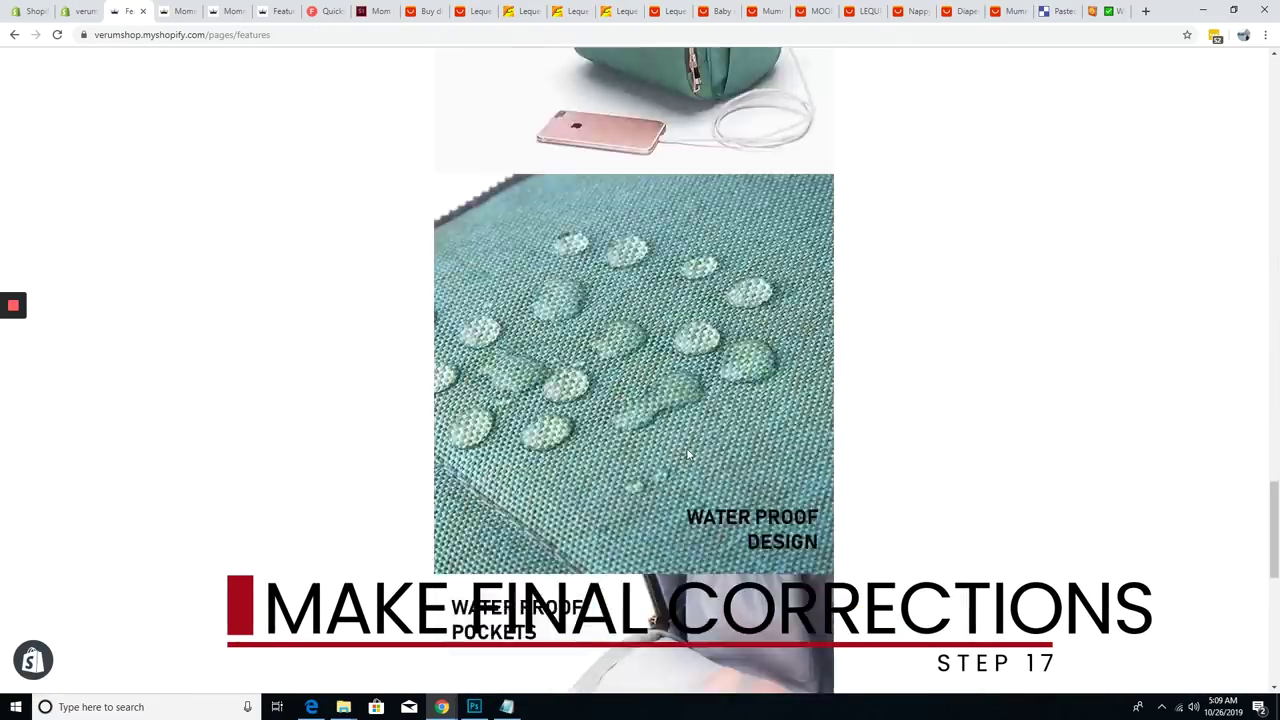
left_click(643, 329)
left_click(683, 75)
left_click(577, 74)
scroll(589, 477, "down", 3)
scroll(565, 109, "up", 3)
- Add a 'Shop Now' item to the Main menu and save the menu
left_click(80, 12)
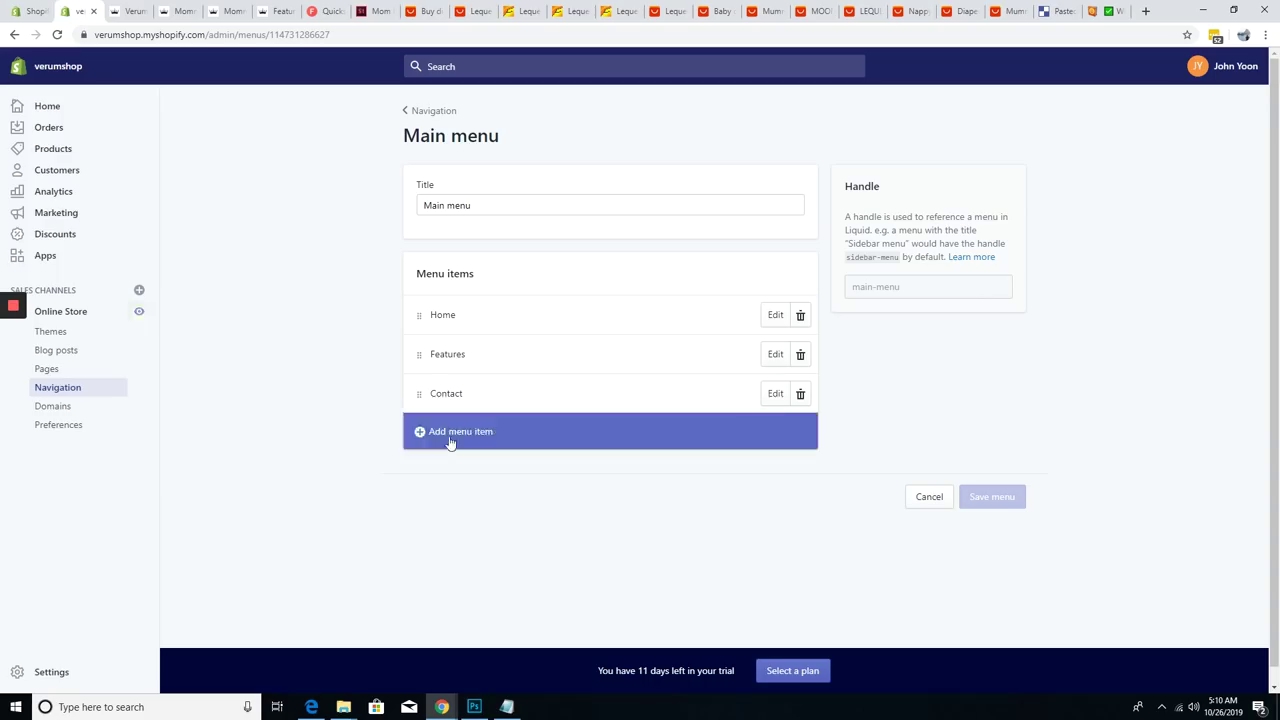
left_click(470, 430)
left_click(530, 378)
type("Shop Now")
left_click(815, 470)
left_click(993, 536)
- Test the new Shop Now link on the live storefront
left_click(127, 11)
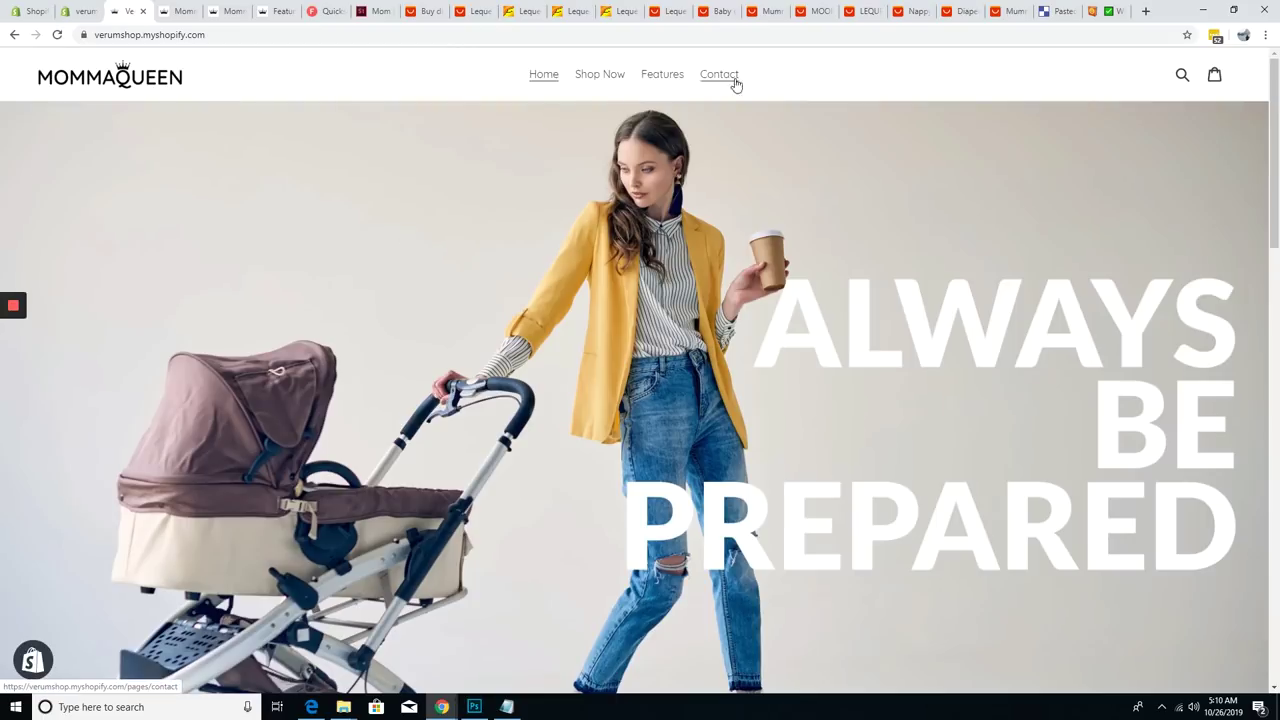
left_click(613, 78)
scroll(855, 552, "down", 10)
scroll(855, 552, "up", 9)
scroll(855, 552, "up", 1)
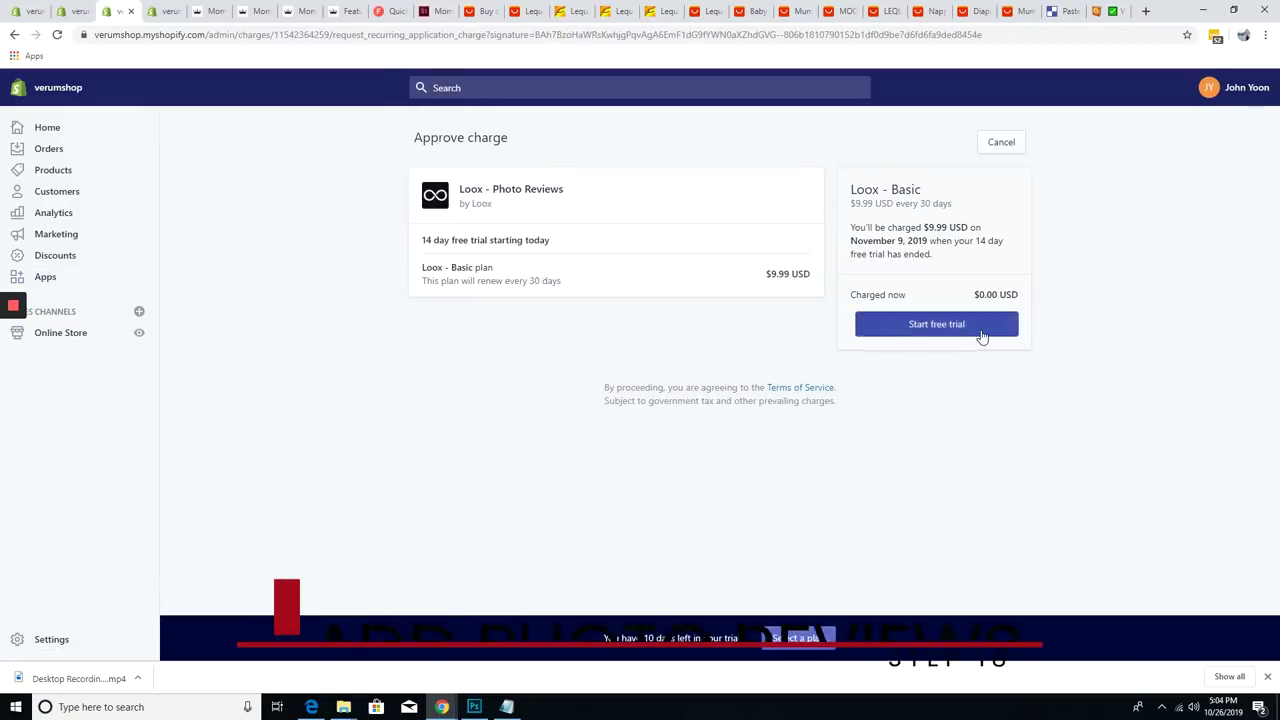
- Approve the Loox Basic plan trial and import three AliExpress photo reviews, rejecting the text-only complaint
left_click(836, 328)
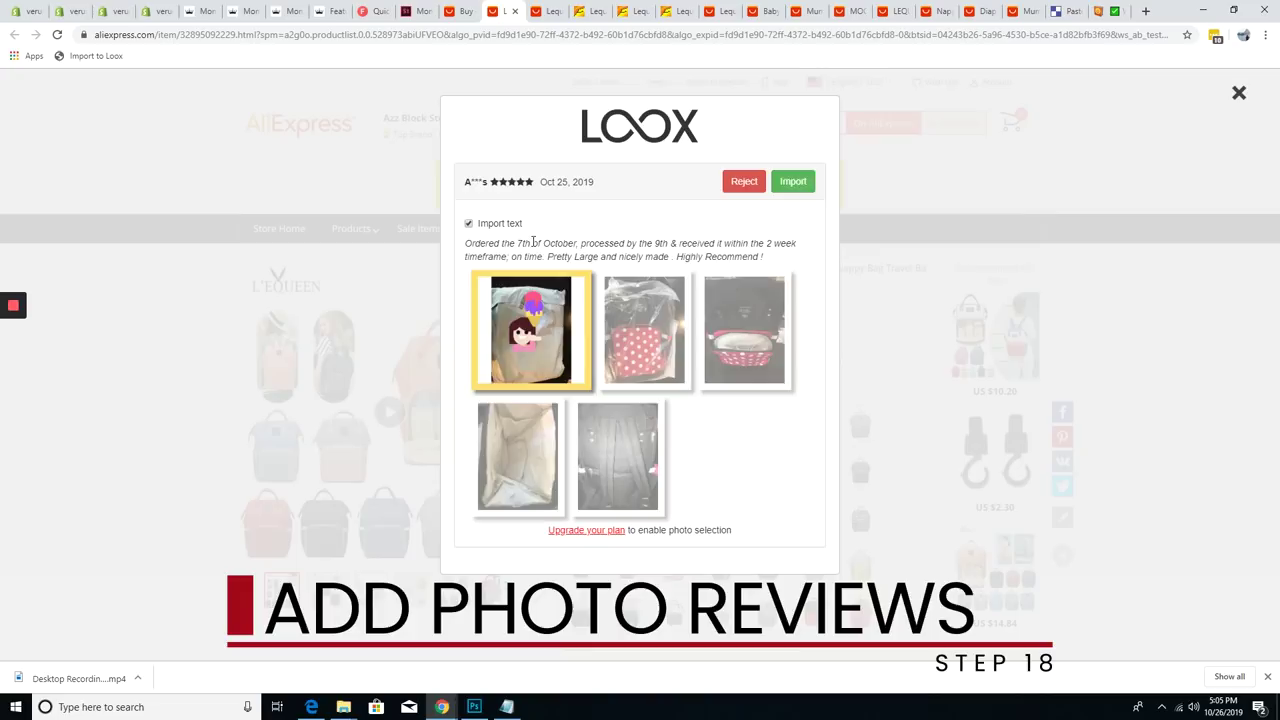
left_click(793, 181)
left_click(793, 181)
left_click(793, 181)
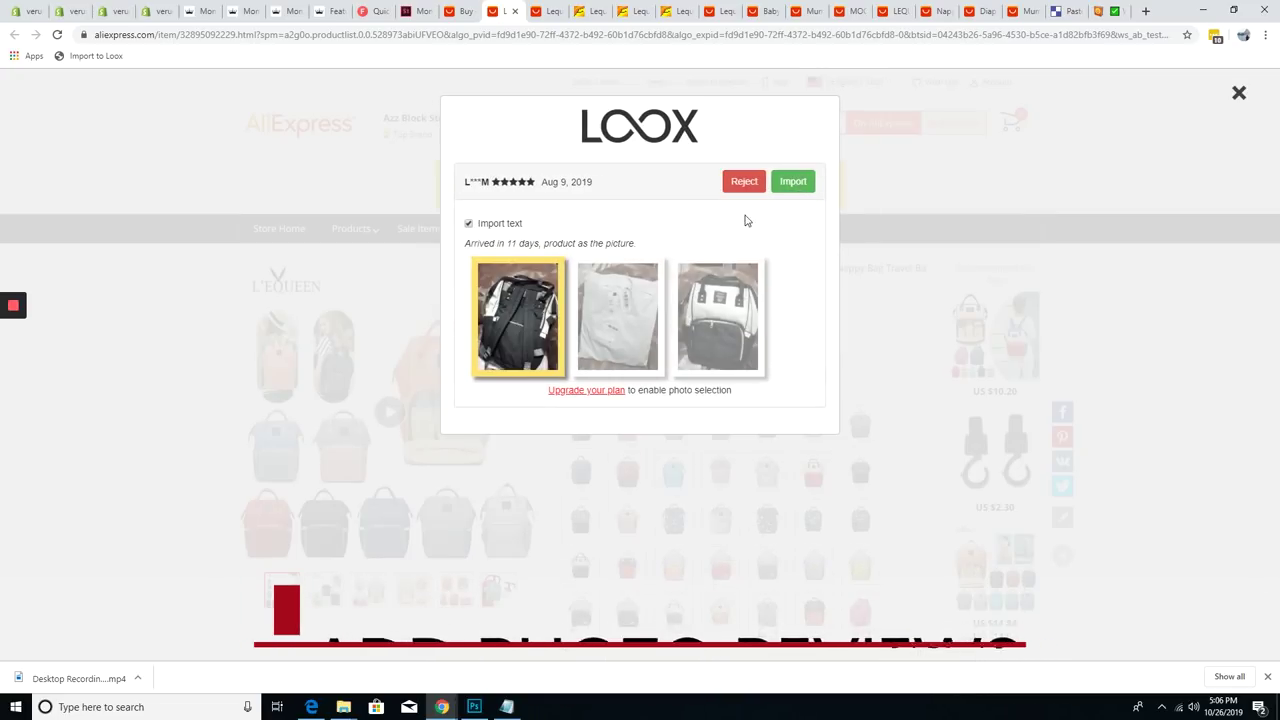
left_click(744, 182)
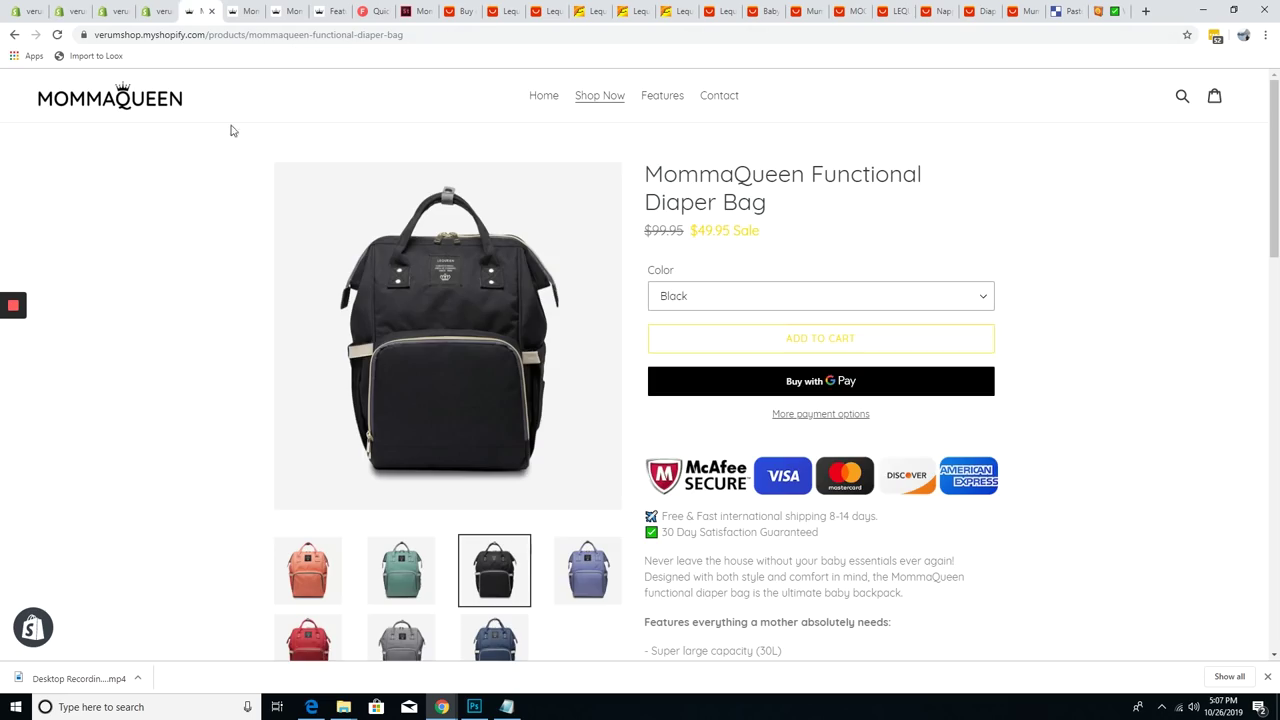
scroll(217, 363, "down", 8)
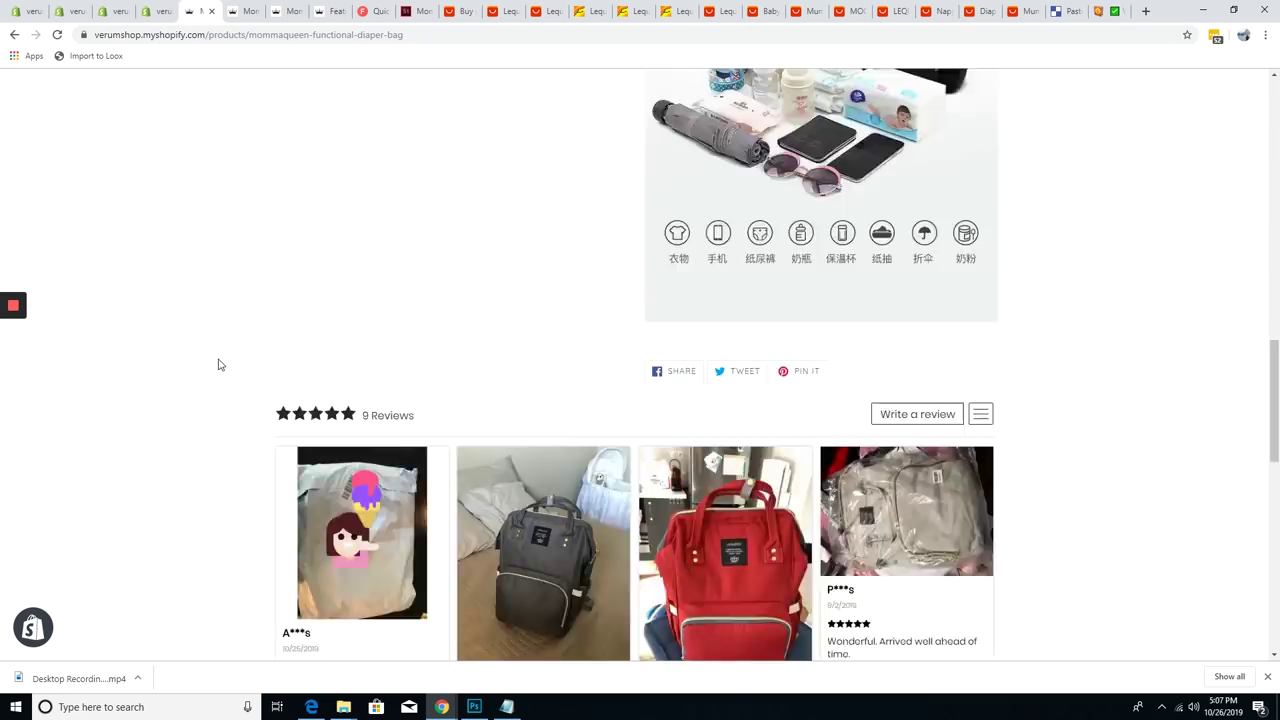
scroll(1077, 371, "up", 8)
- Save a copy of the promo image as a JPEG named 'Cropped'
mouse_move(18, 307)
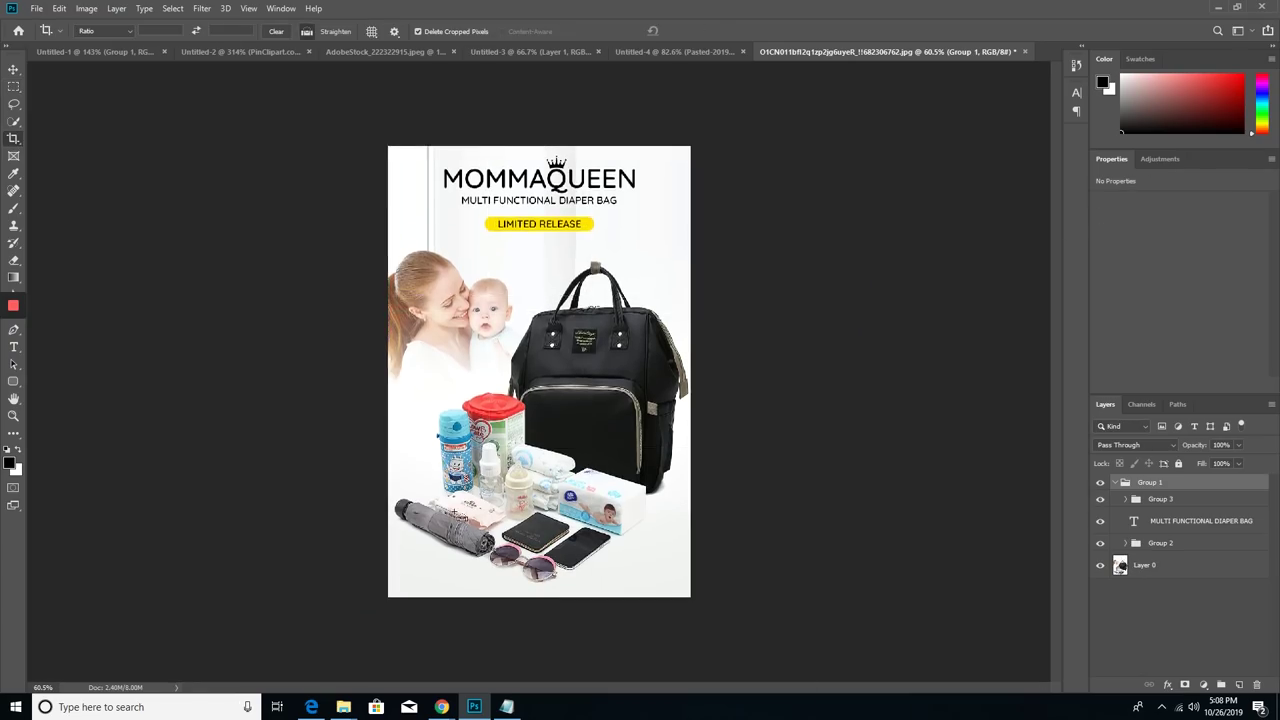
key("ctrl+shift+s")
left_click(357, 308)
left_click(170, 443)
type("Cropped")
key("Return")
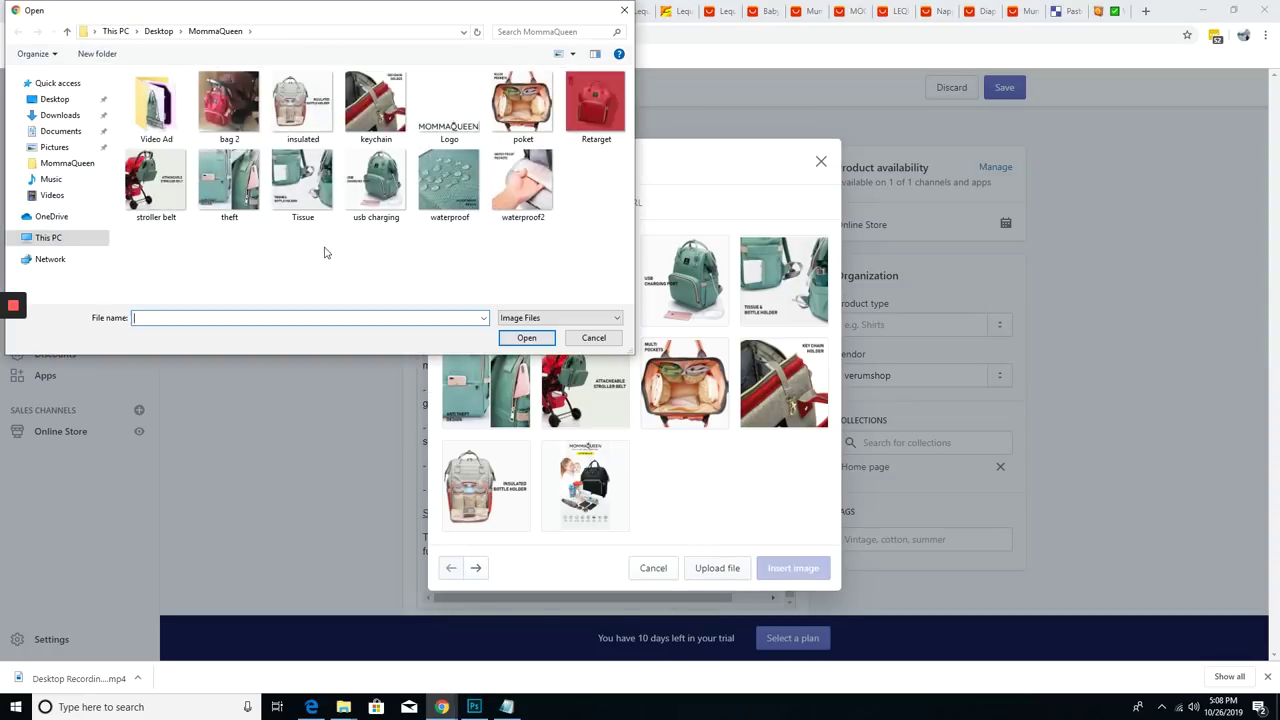
- Upload the Cropped image and insert it into the product description
left_click(585, 110)
double_click(586, 128)
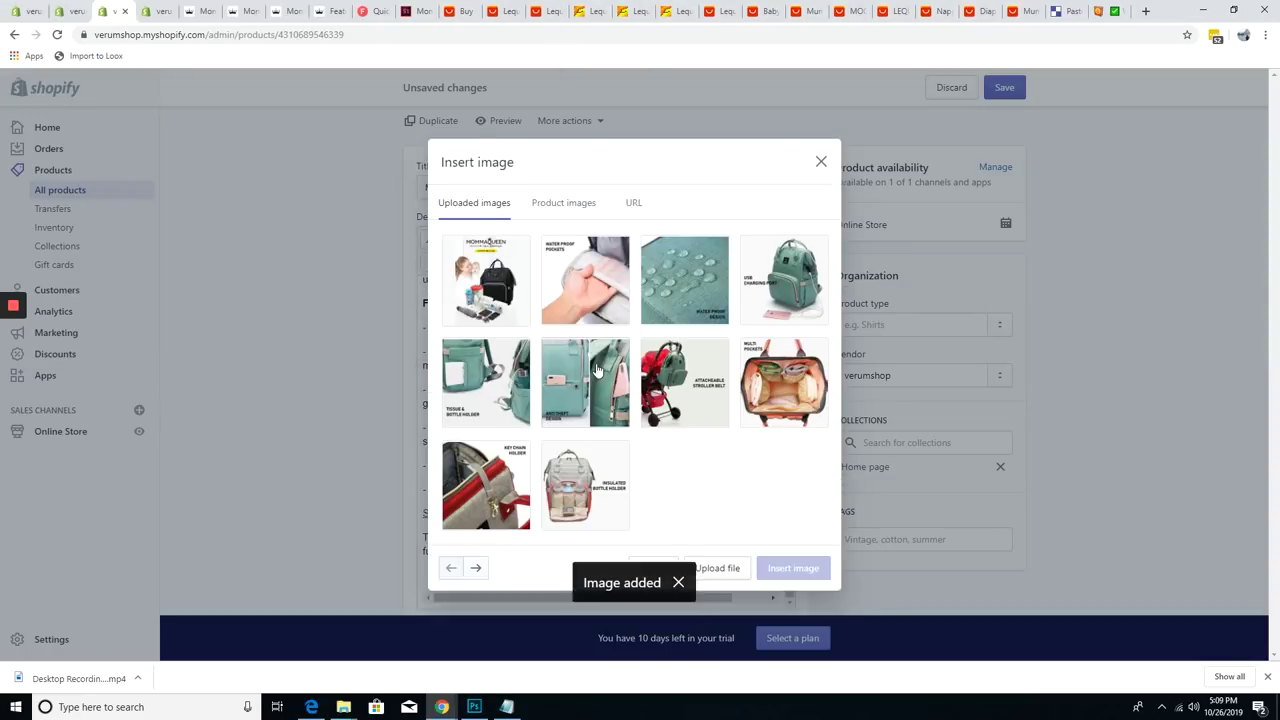
left_click(791, 617)
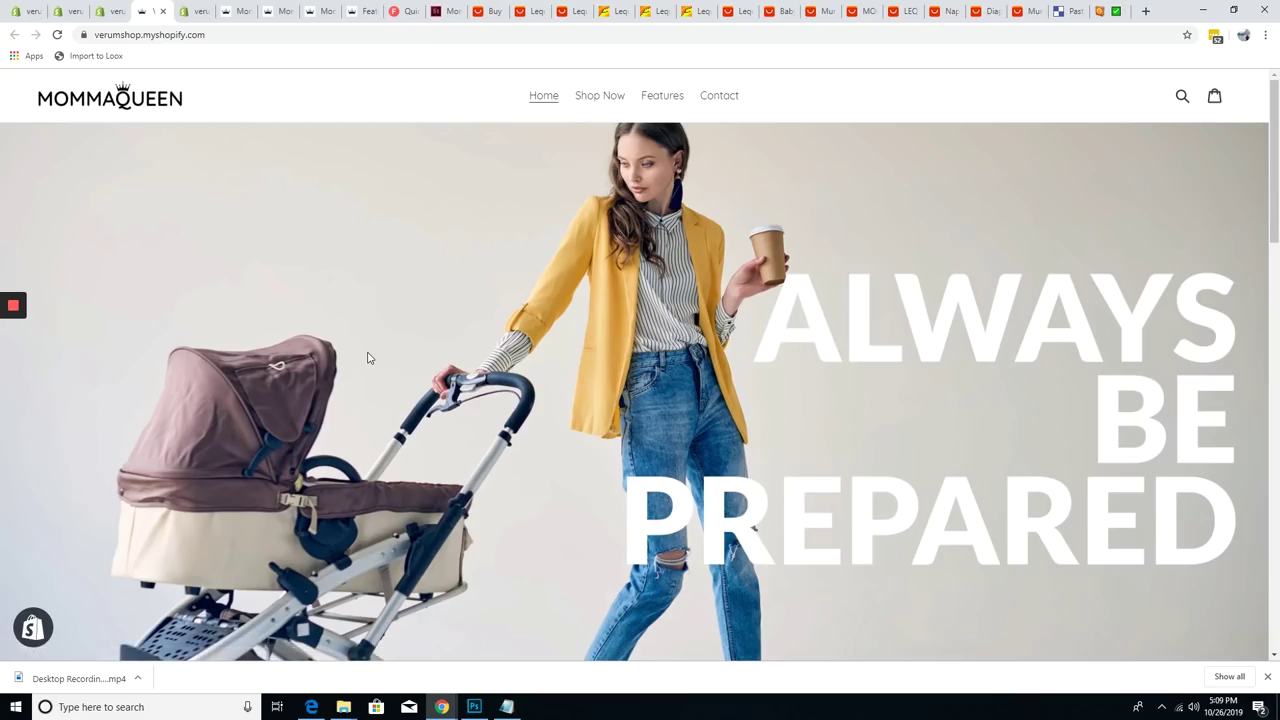
- Scroll through the diaper bag page to check the LIMITED RELEASE image and 9-review photo grid
scroll(367, 357, "down", 7)
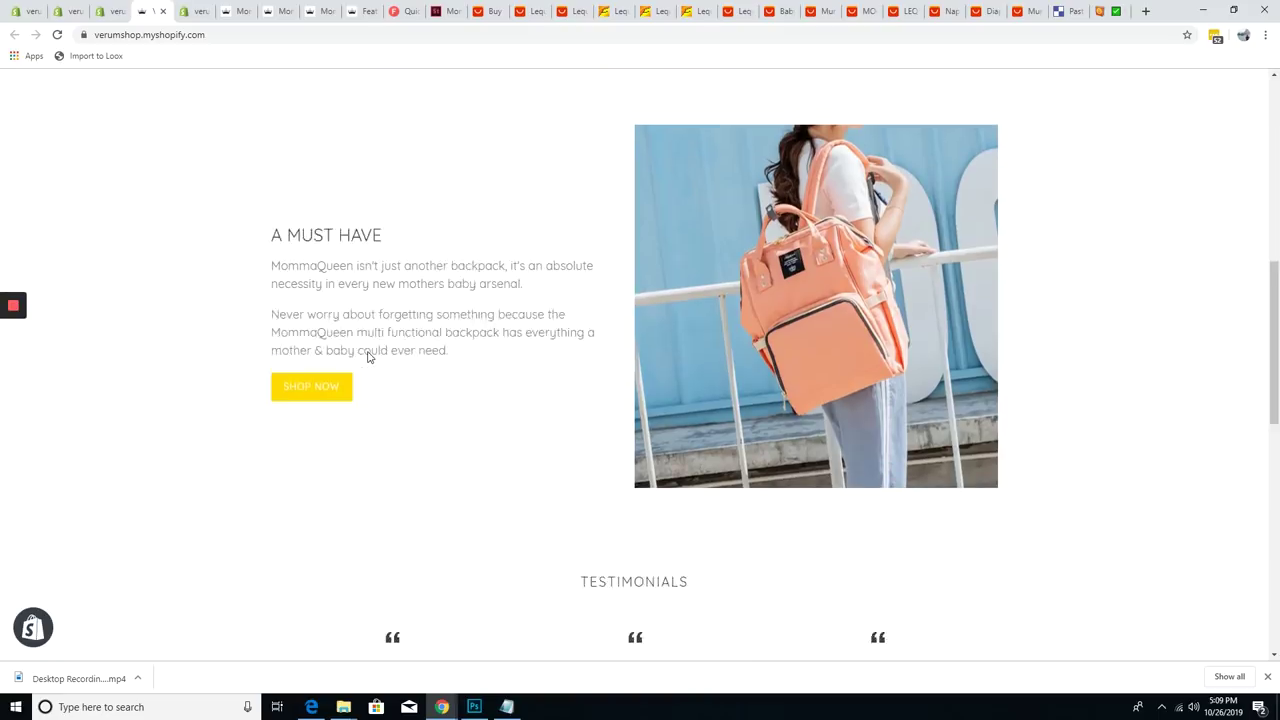
scroll(367, 357, "down", 6)
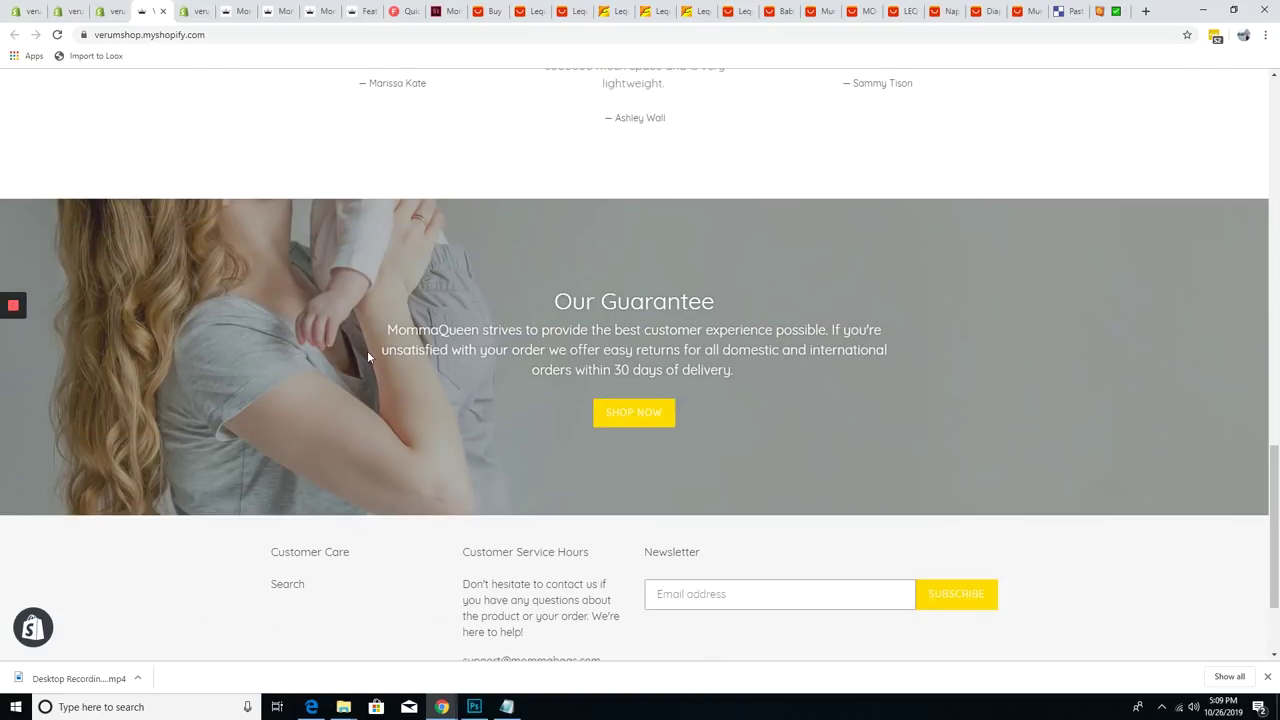
scroll(654, 512, "down", 2)
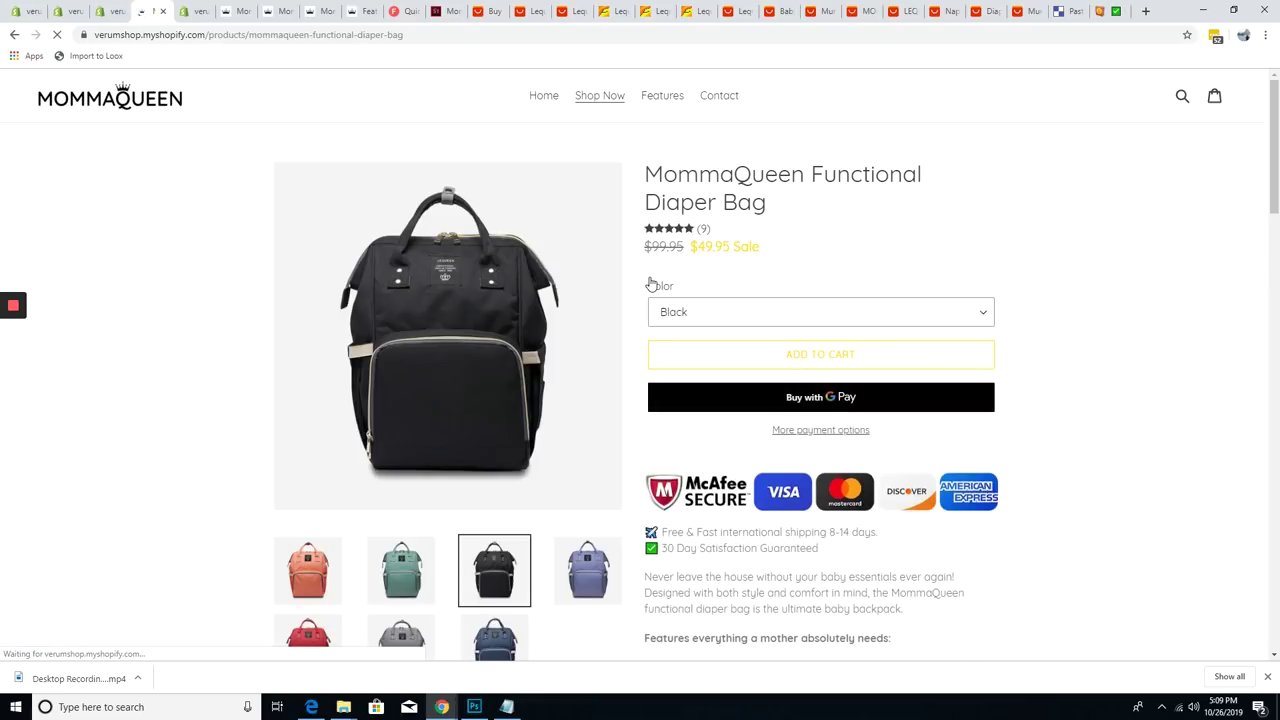
scroll(650, 284, "down", 5)
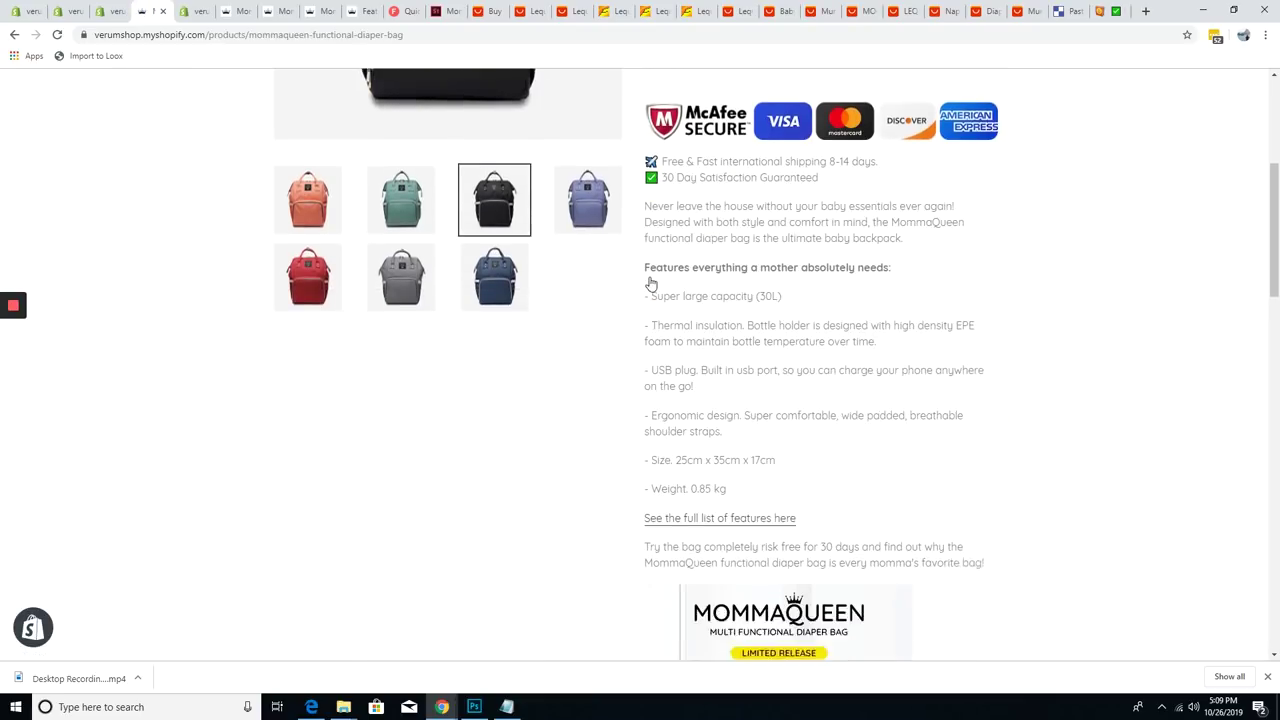
scroll(650, 284, "down", 3)
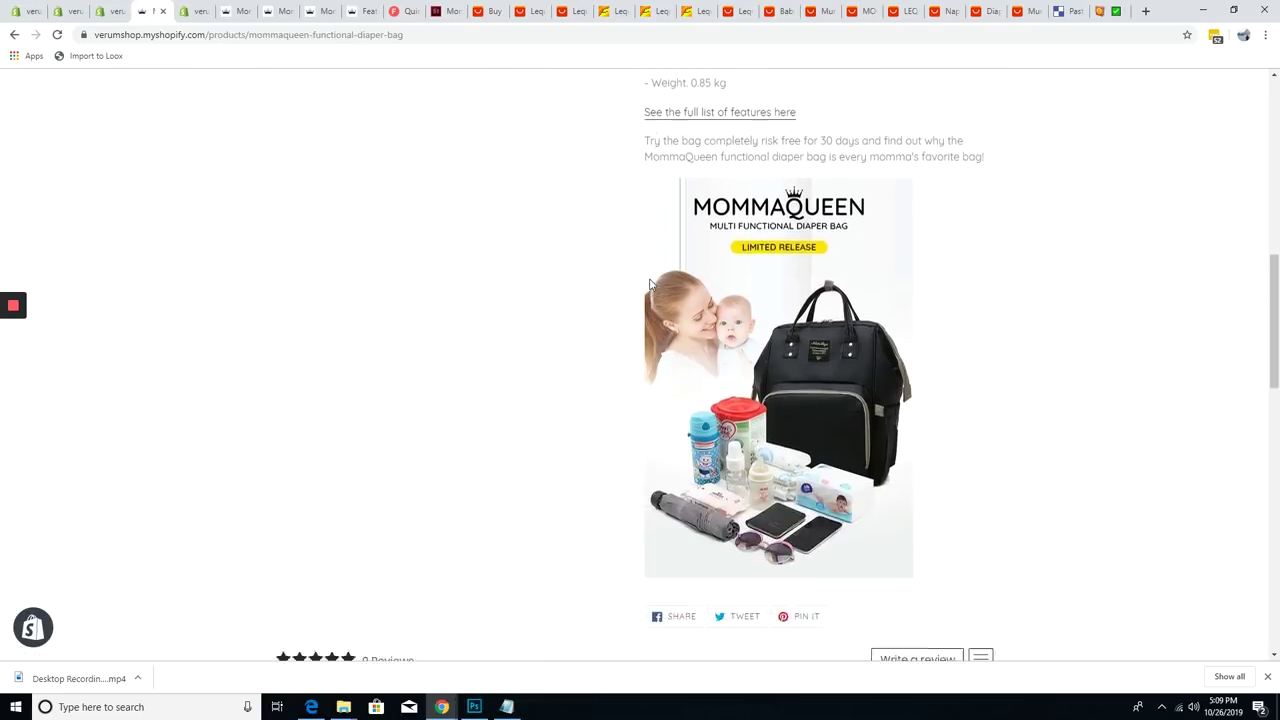
scroll(650, 290, "down", 2)
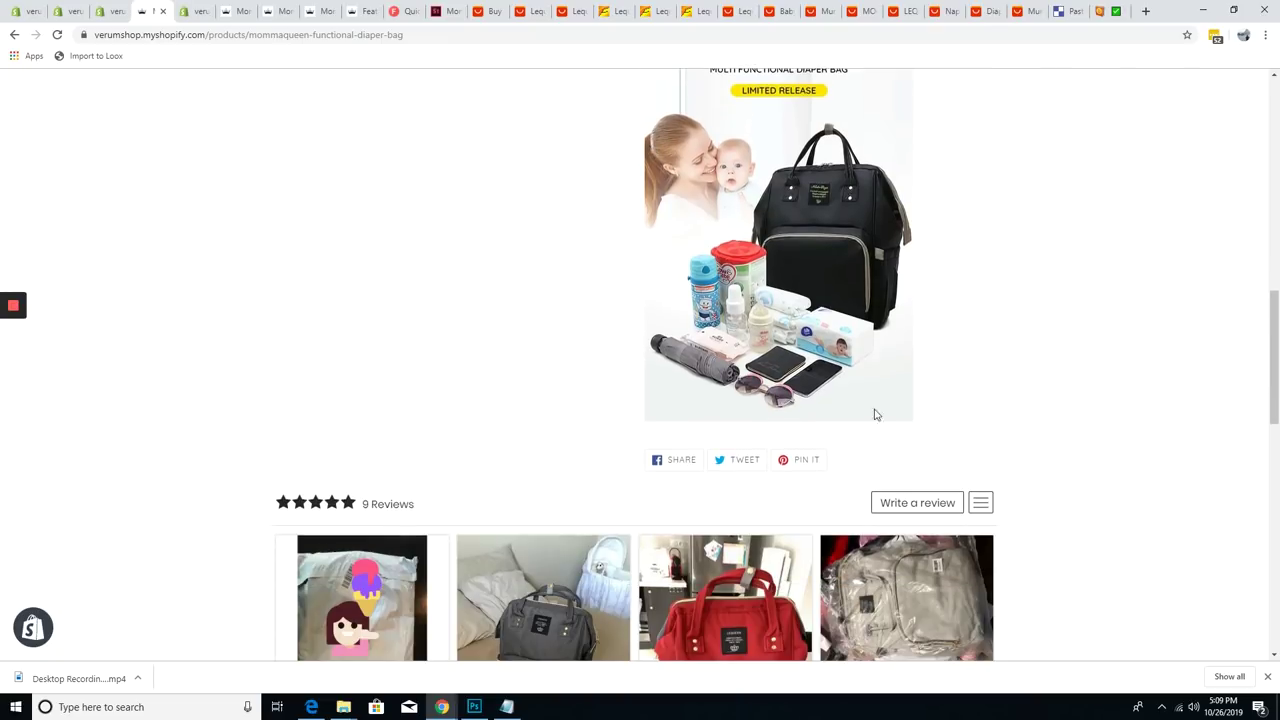
scroll(798, 413, "up", 1)
scroll(795, 413, "down", 7)
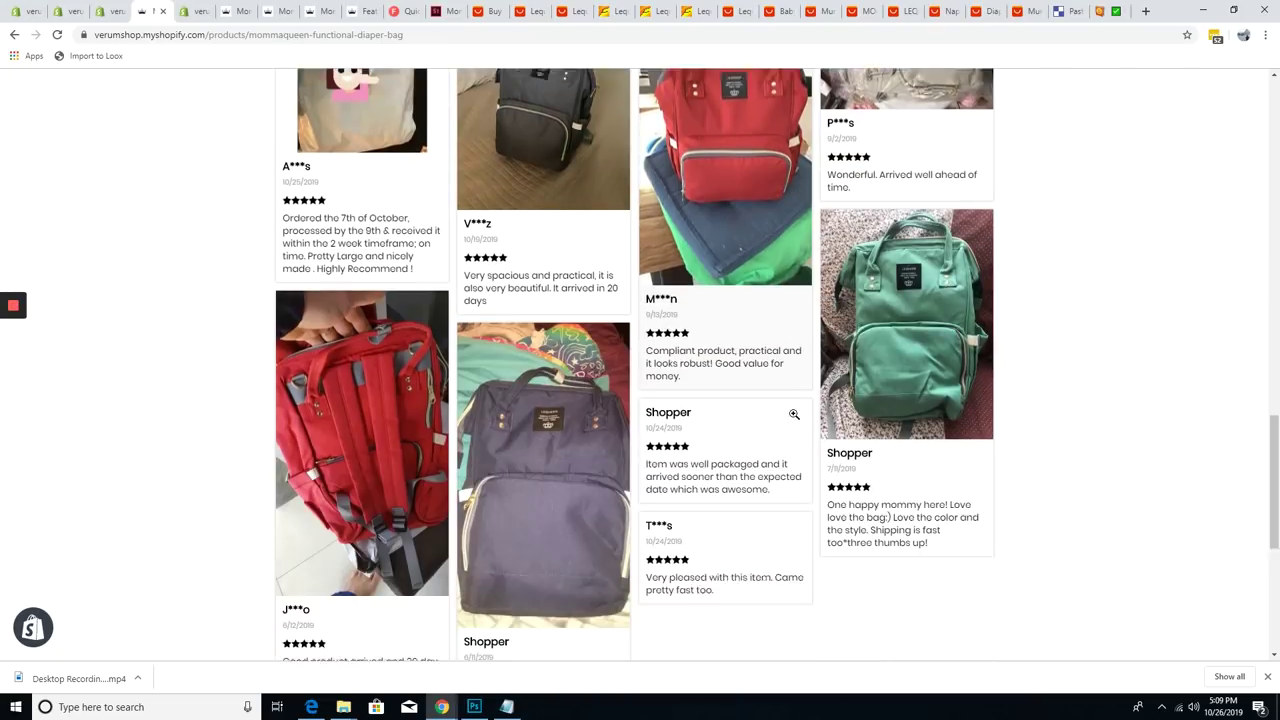
scroll(794, 413, "down", 4)
scroll(794, 413, "up", 5)
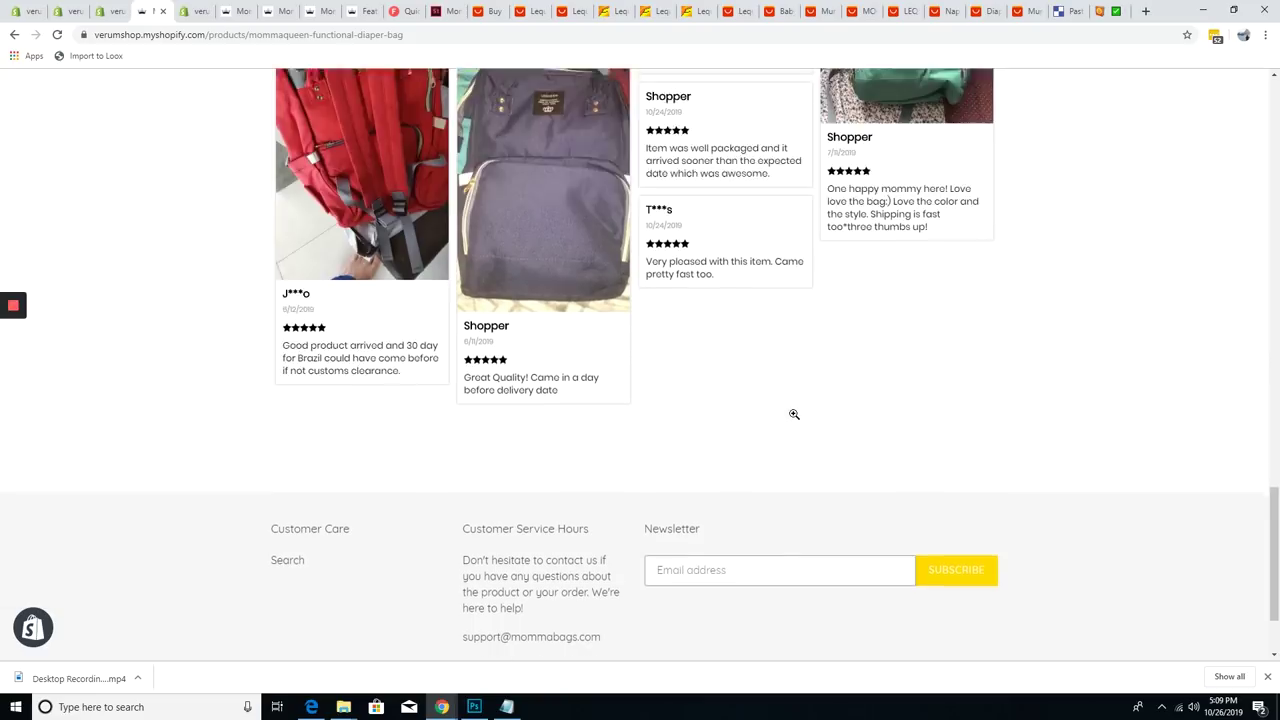
scroll(794, 413, "up", 10)
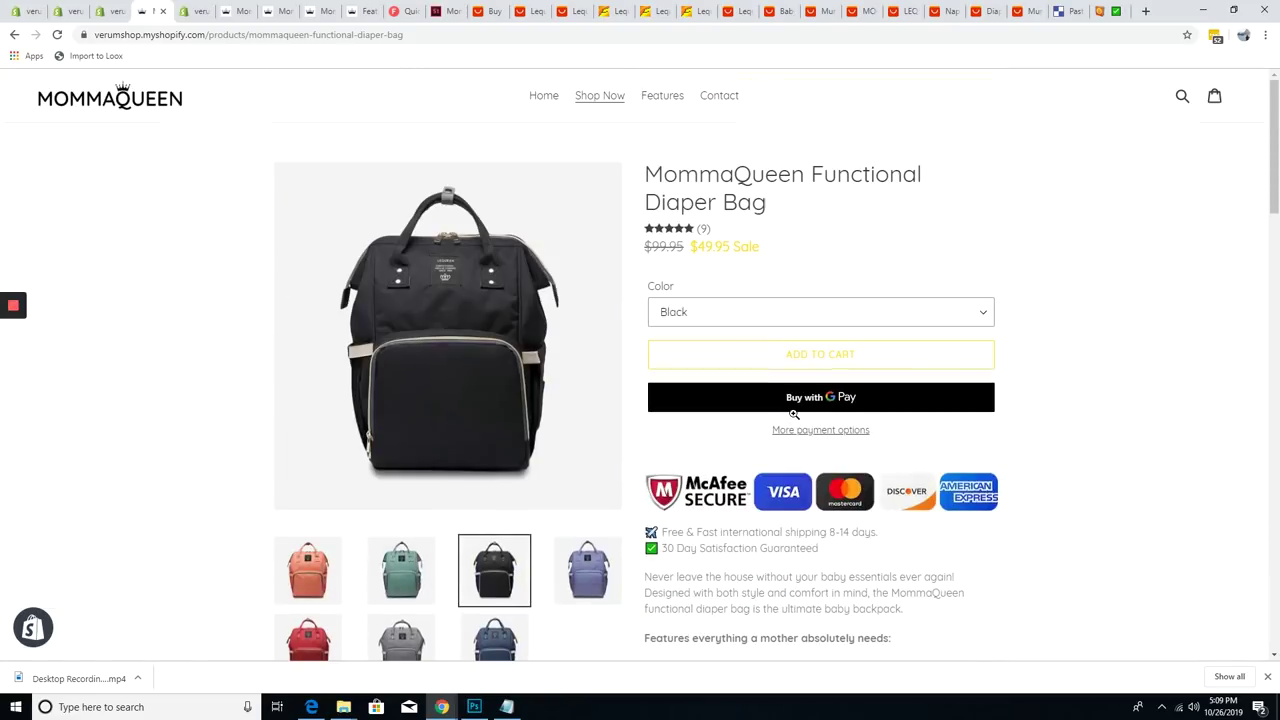
mouse_move(18, 305)
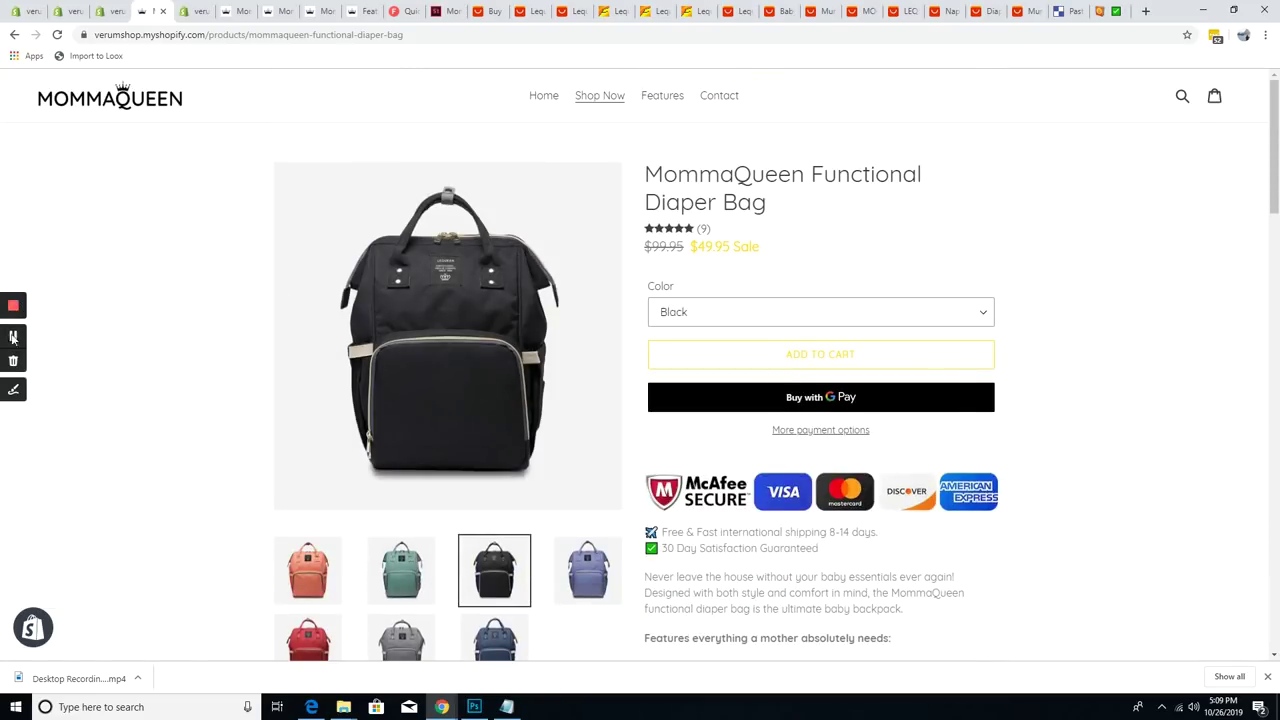